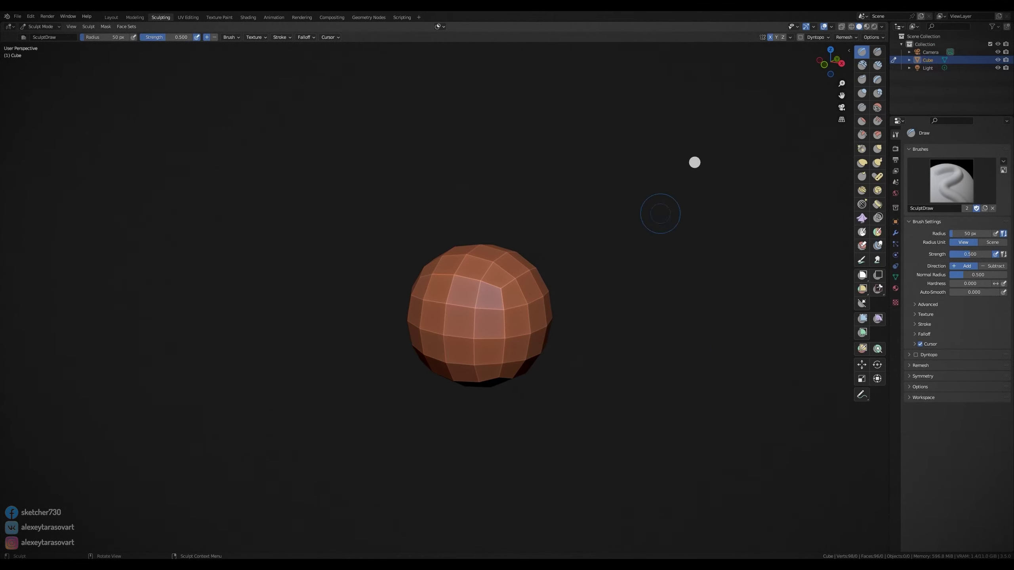
- Grab the sphere into a taller head and pull the lower face into an open jaw
left_click_drag(488, 306, 462, 303)
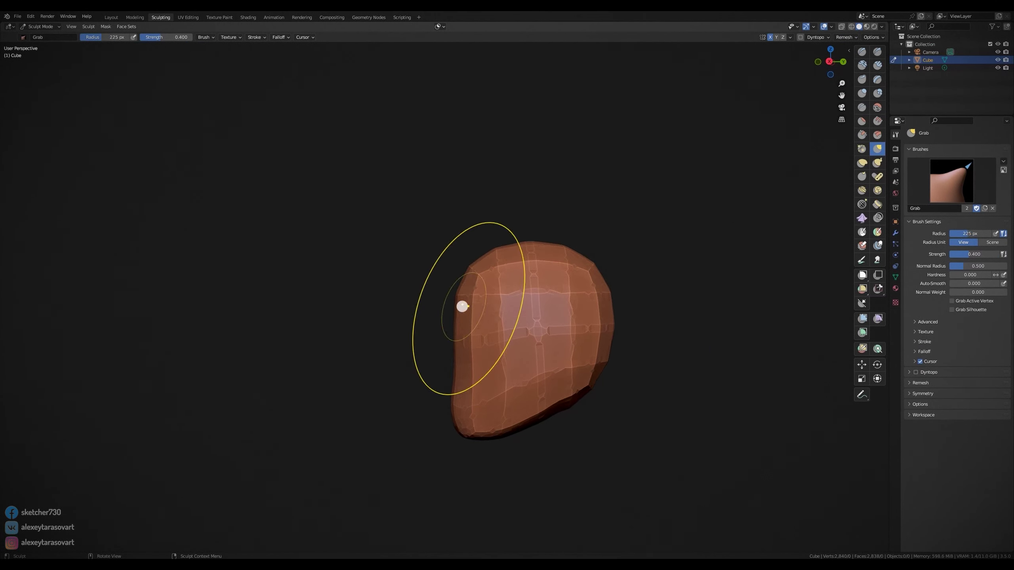
middle_click_drag(462, 303, 493, 290)
left_click_drag(494, 290, 570, 303)
key("f")
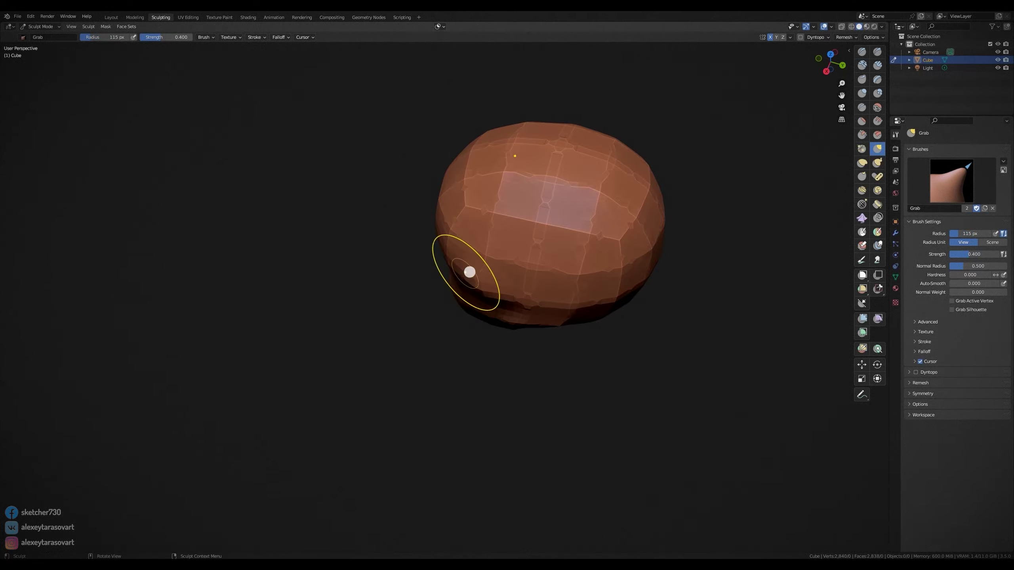
middle_click_drag(468, 274, 423, 294)
left_click_drag(437, 324, 433, 315)
key("f")
left_click(507, 362)
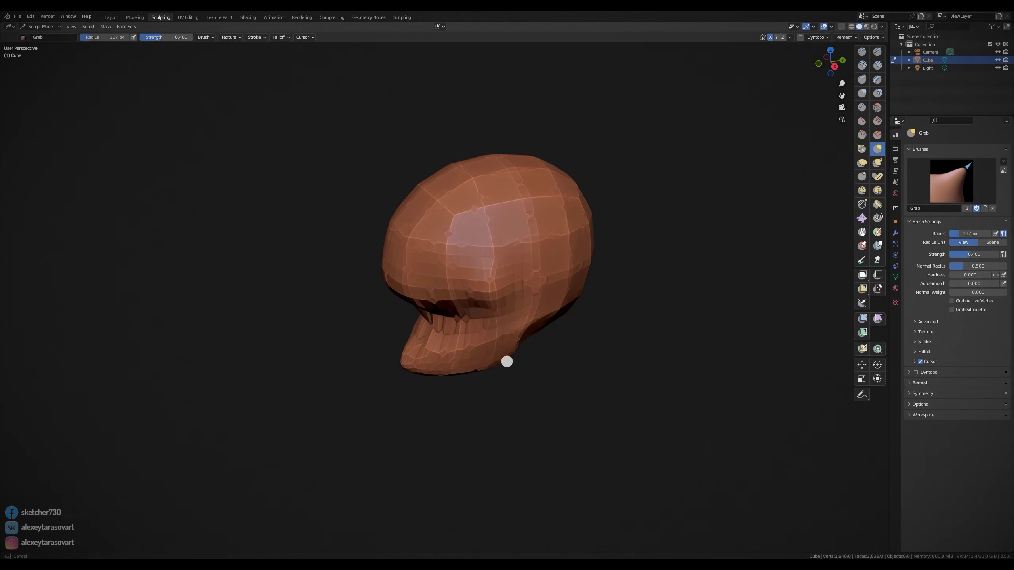
- Remesh the rough skull into smoother, denser topology from the Remesh popover
middle_click_drag(575, 290, 485, 237)
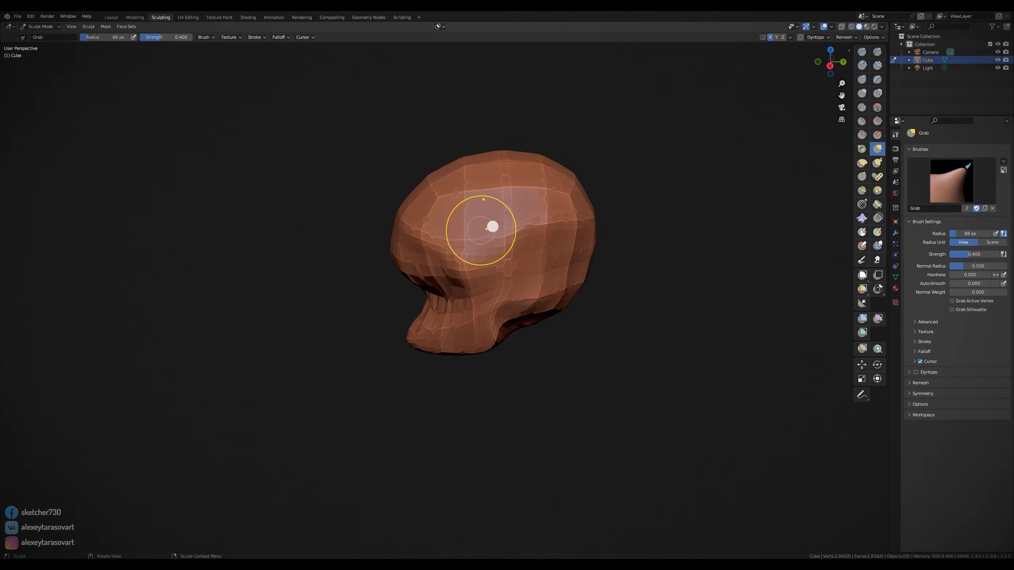
mouse_move(534, 267)
middle_mouse_down()
mouse_move(488, 378)
mouse_move(554, 207)
middle_mouse_up()
key("f")
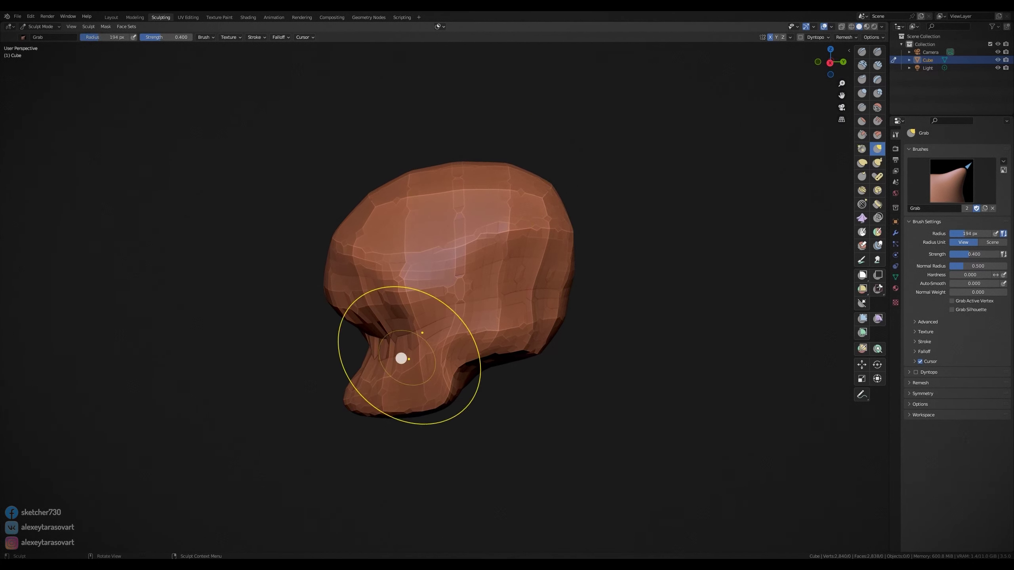
left_click(845, 37)
left_click(858, 115)
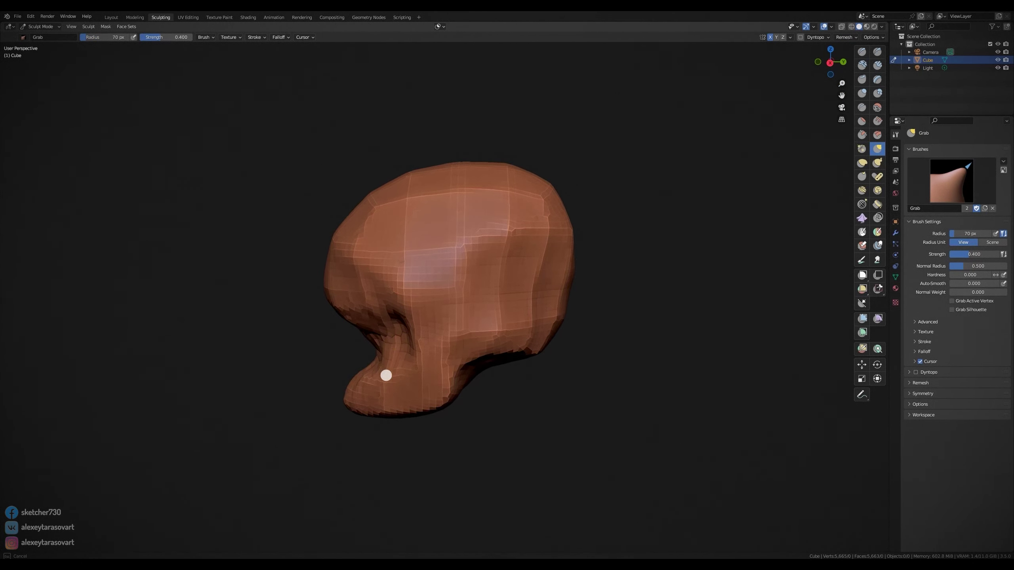
- Hollow the eye sockets, pull the chin down, and push out the back of the skull and brow
left_click_drag(489, 262, 479, 283)
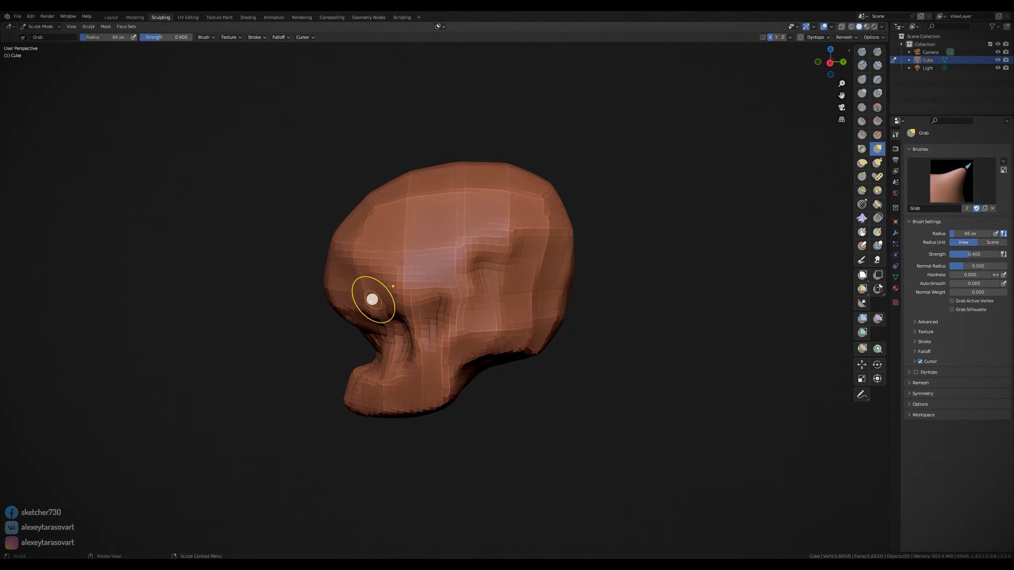
left_click_drag(344, 362, 380, 418)
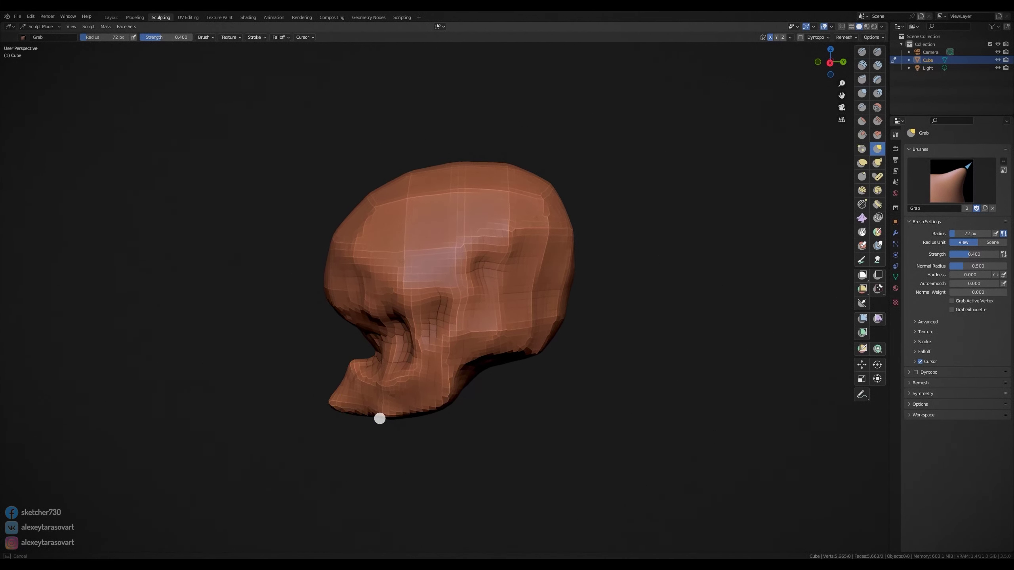
left_click_drag(514, 276, 592, 200)
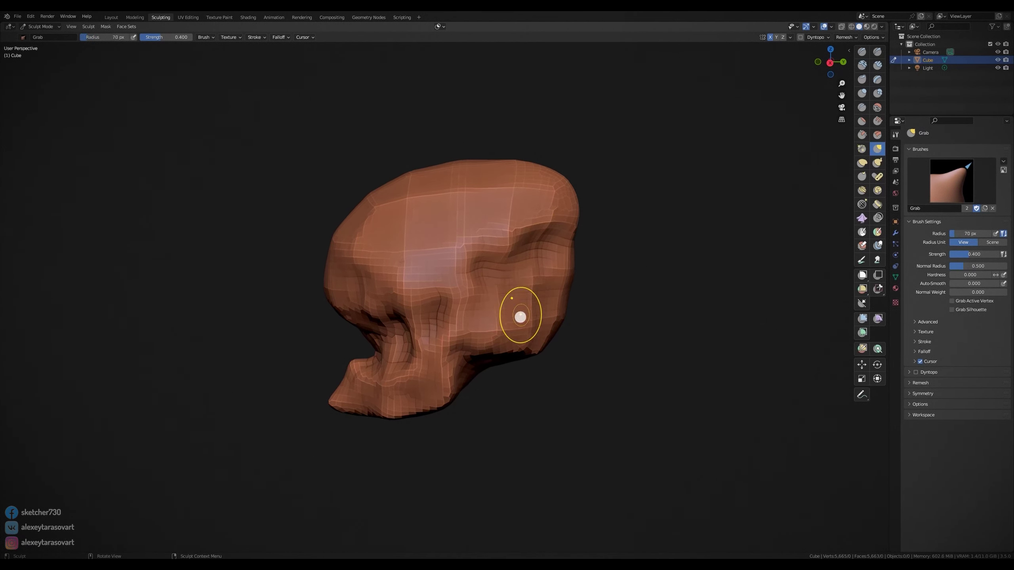
left_click_drag(556, 251, 580, 198)
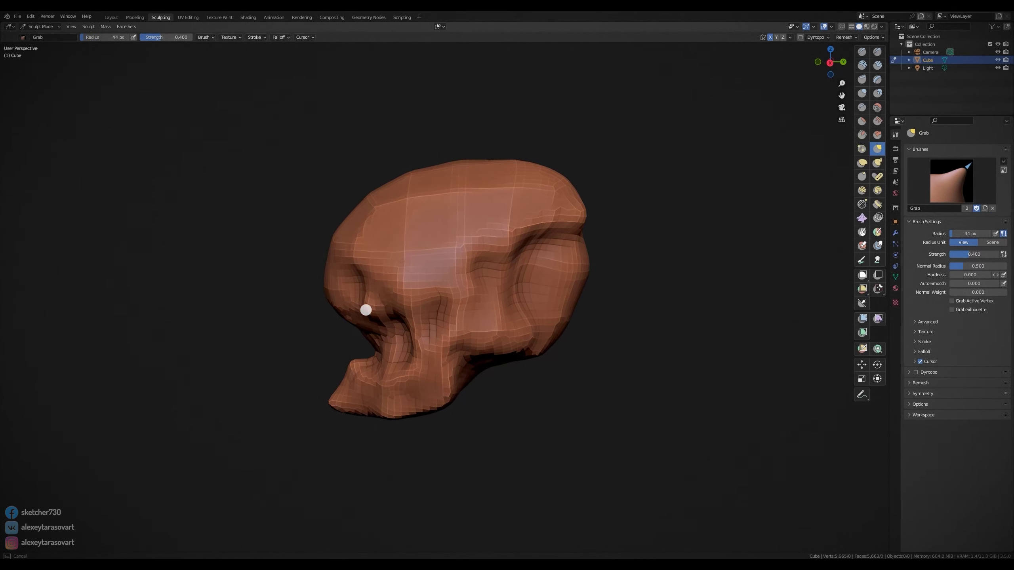
- From a front view, deepen the eye socket and reshape the upper mouth, undoing the bad mouth stroke
middle_click_drag(433, 168, 534, 335)
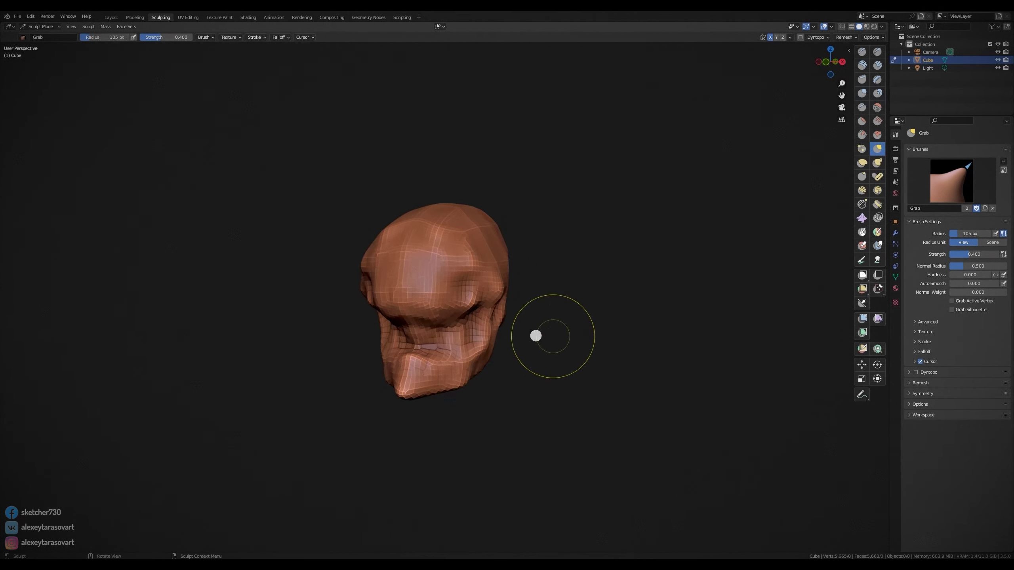
scroll(534, 335, "up", 3)
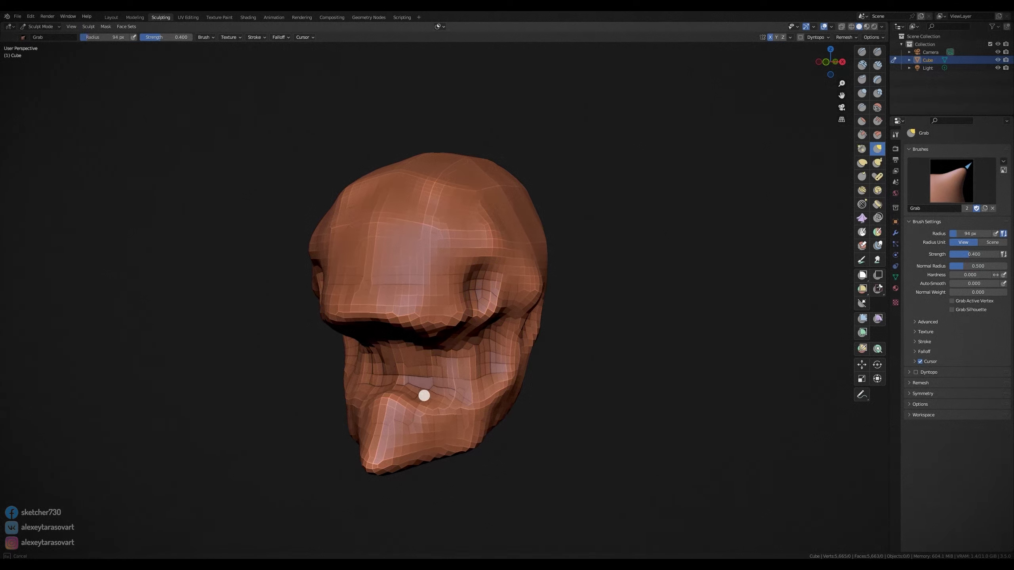
left_click_drag(423, 396, 423, 424)
left_click_drag(518, 328, 536, 295)
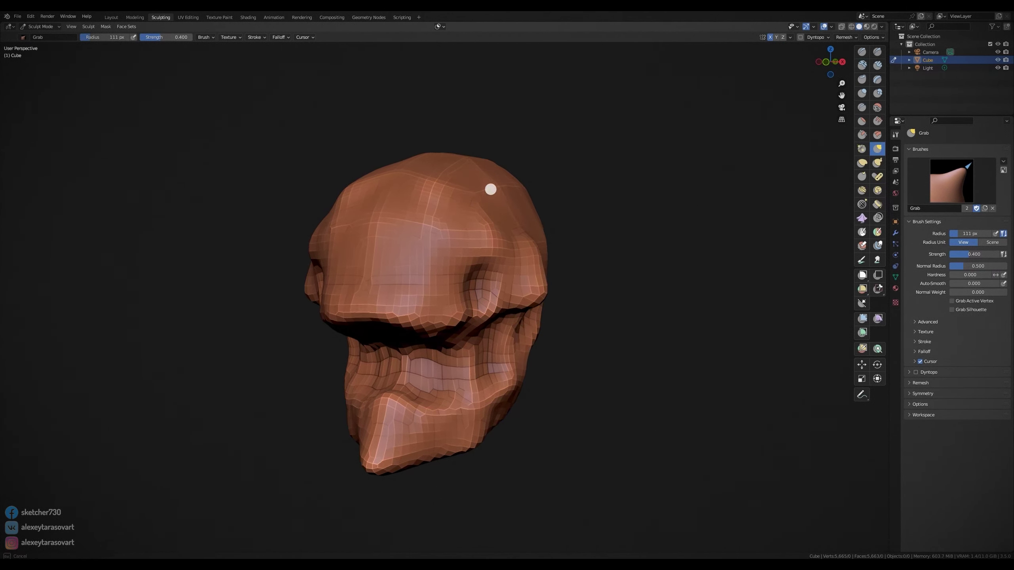
left_click_drag(378, 355, 432, 375)
middle_click_drag(432, 375, 398, 344)
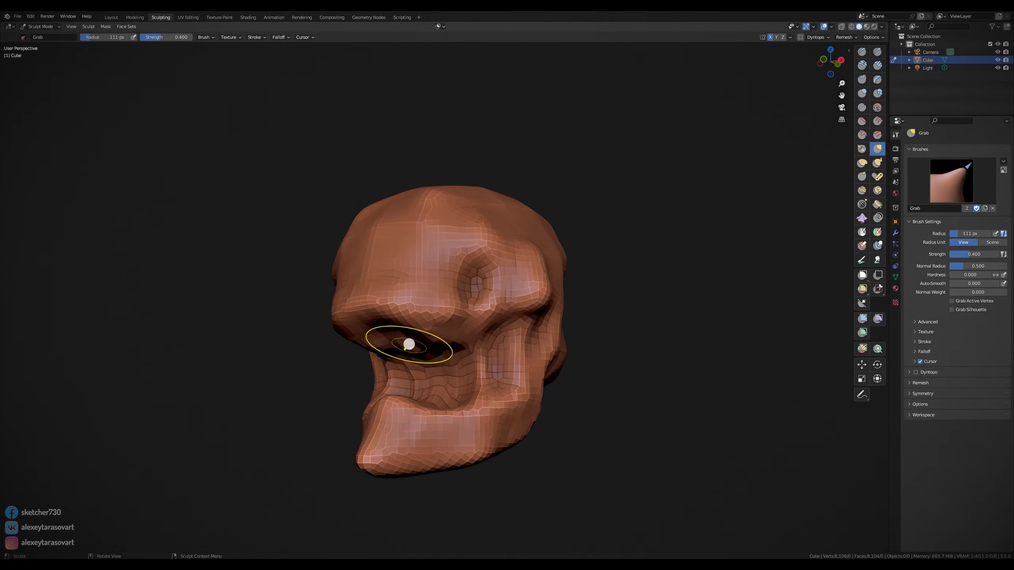
key("f")
left_click(460, 340)
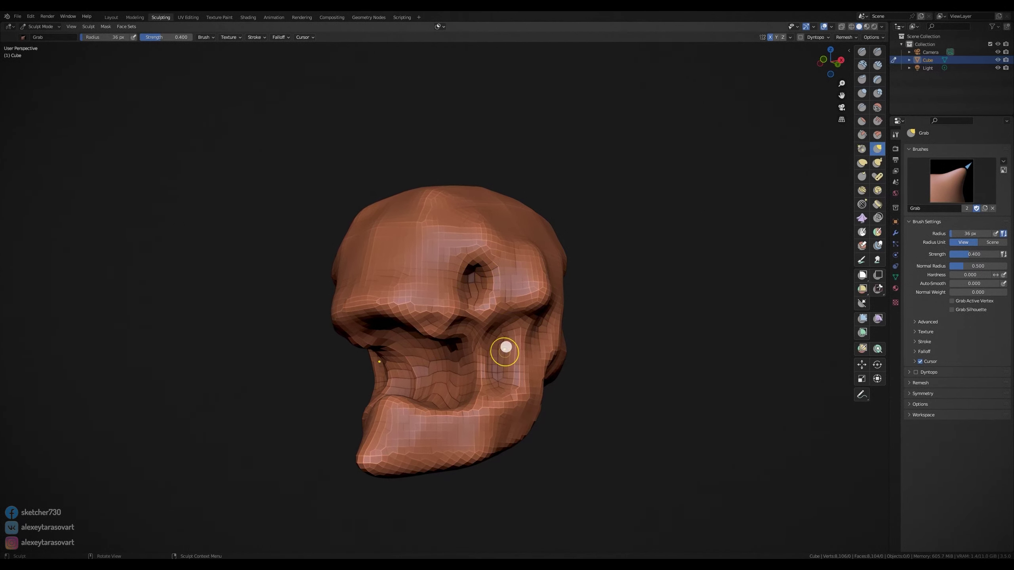
key("ctrl+z")
- Sharpen the brow ridge into a point and reshape the jaw and right cheek
left_click_drag(380, 312, 389, 310)
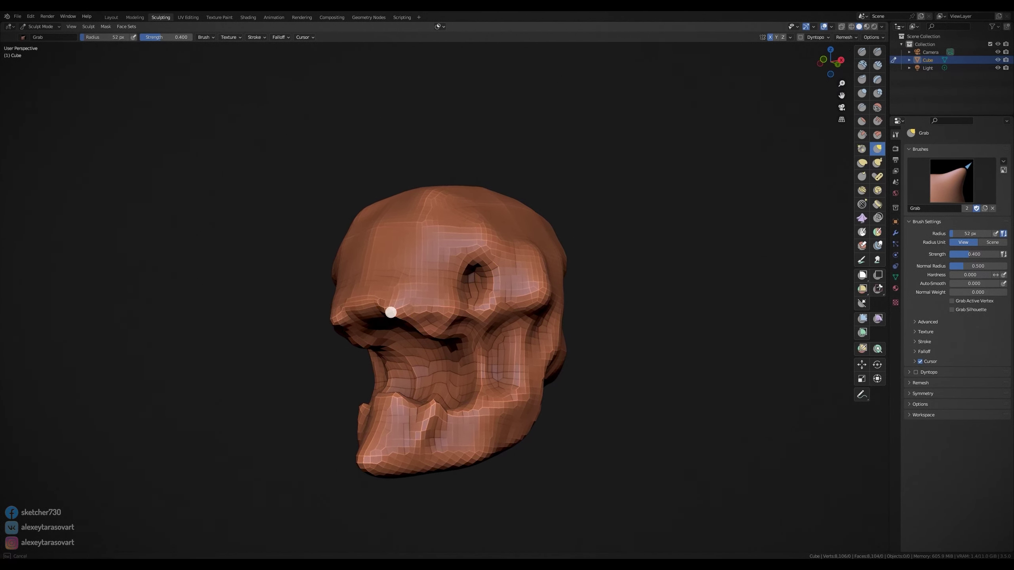
left_click_drag(491, 248, 491, 226)
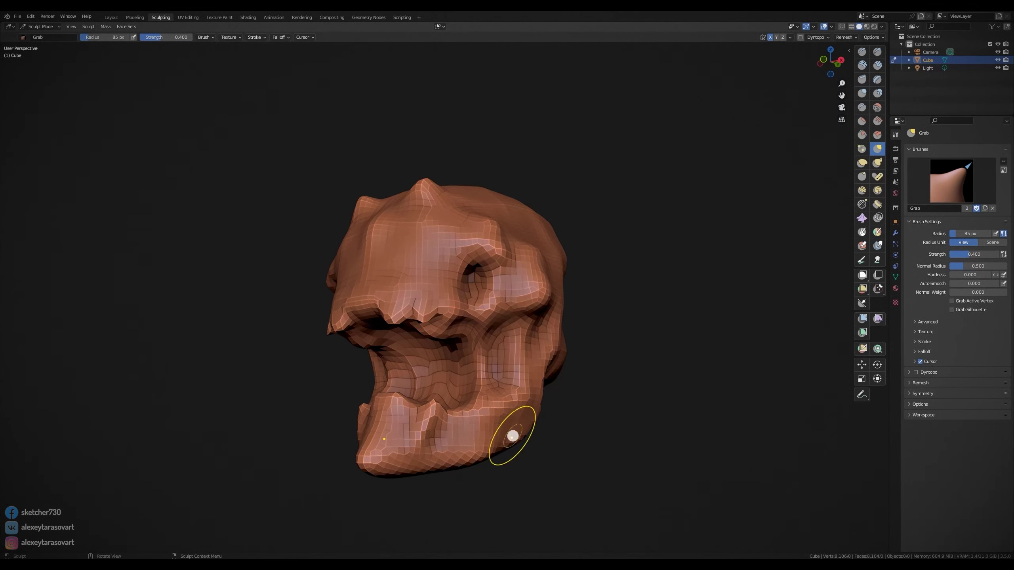
mouse_move(498, 445)
left_mouse_down()
mouse_move(473, 389)
mouse_move(384, 326)
left_mouse_up()
- Widen the mouth and pull folds, ridges and creases into the cheeks and under the jaw
middle_click_drag(385, 326, 584, 244)
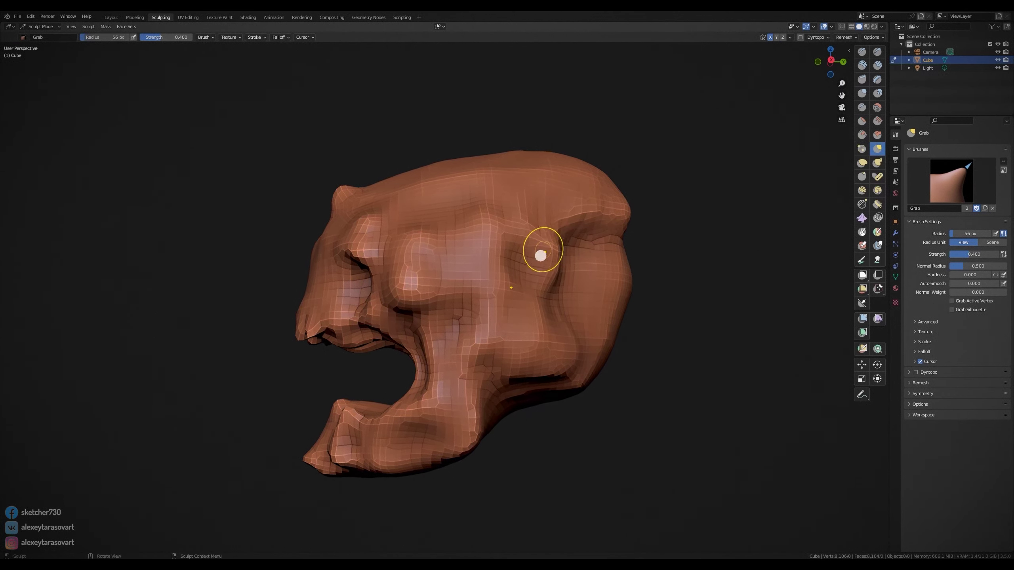
left_click_drag(574, 270, 601, 213)
left_click_drag(576, 311, 581, 366)
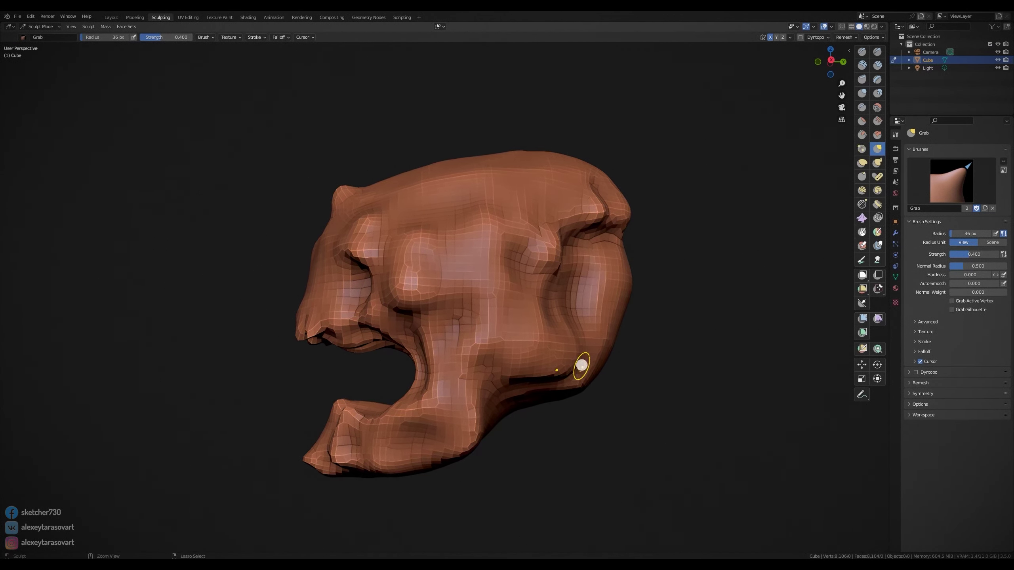
left_click_drag(460, 319, 535, 281)
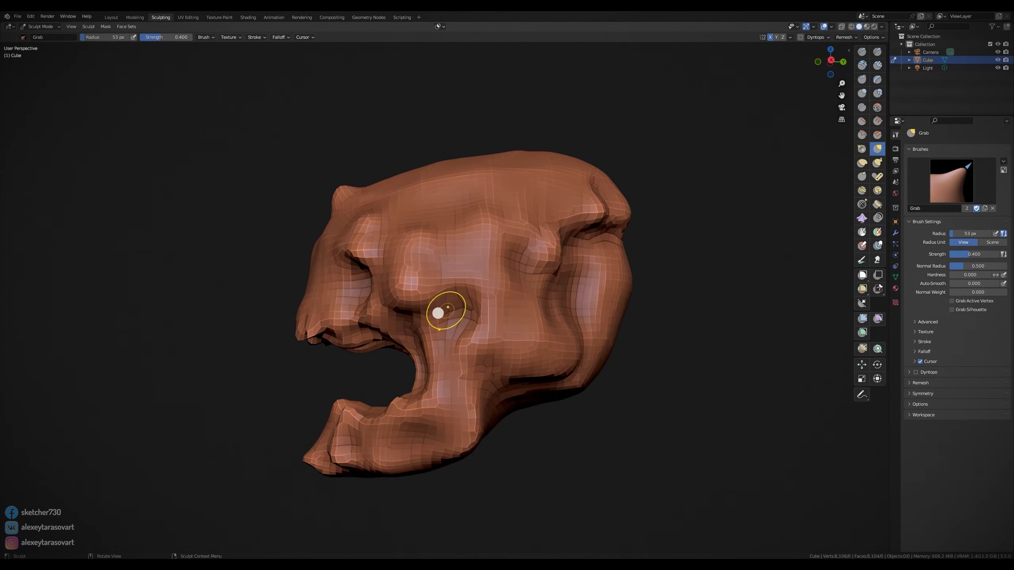
left_click_drag(556, 388, 555, 391)
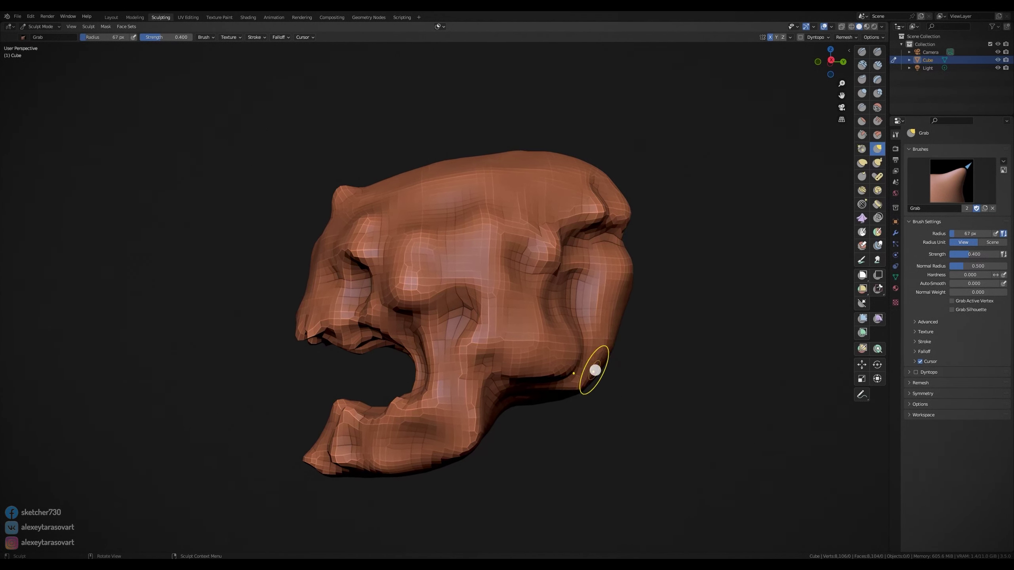
mouse_move(578, 353)
left_mouse_down()
mouse_move(591, 274)
mouse_move(548, 319)
left_mouse_up()
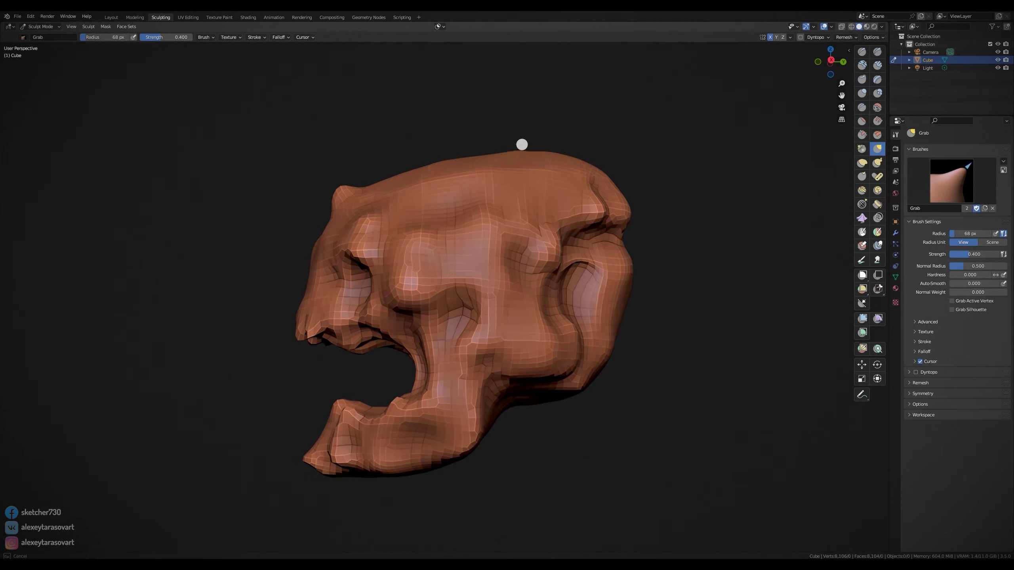
- Raise small horn bumps on top of the head, checking from a top-down view
left_click_drag(522, 144, 604, 163)
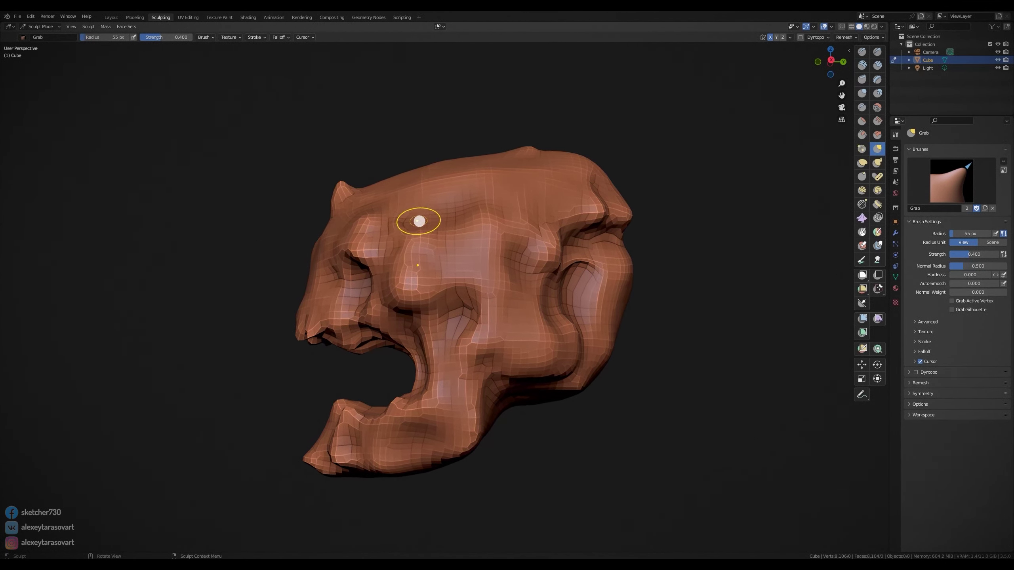
middle_click_drag(537, 167, 697, 311)
scroll(646, 289, "up", 2)
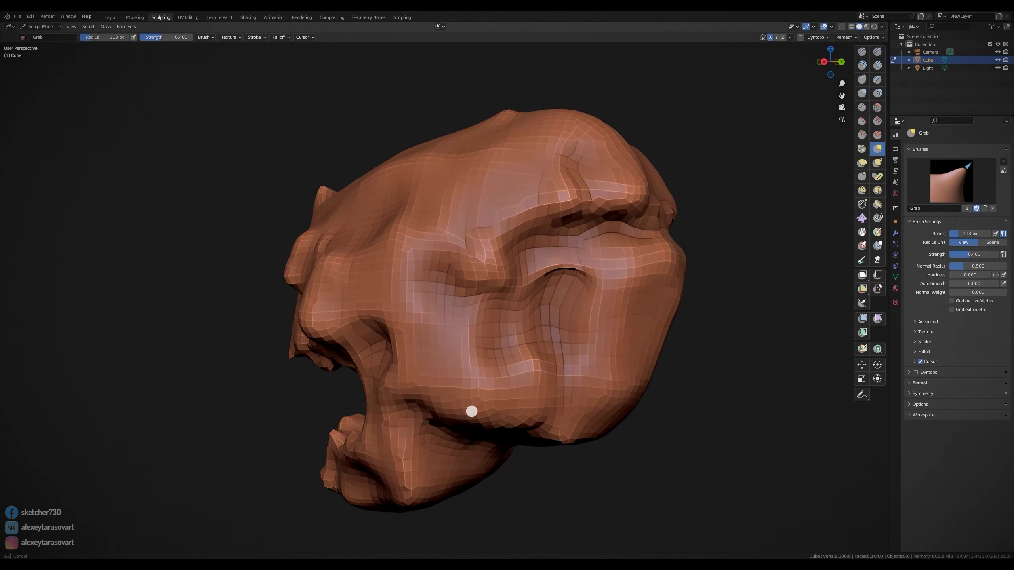
mouse_move(471, 412)
middle_mouse_down()
mouse_move(647, 274)
mouse_move(574, 360)
middle_mouse_up()
left_click_drag(573, 360, 564, 342)
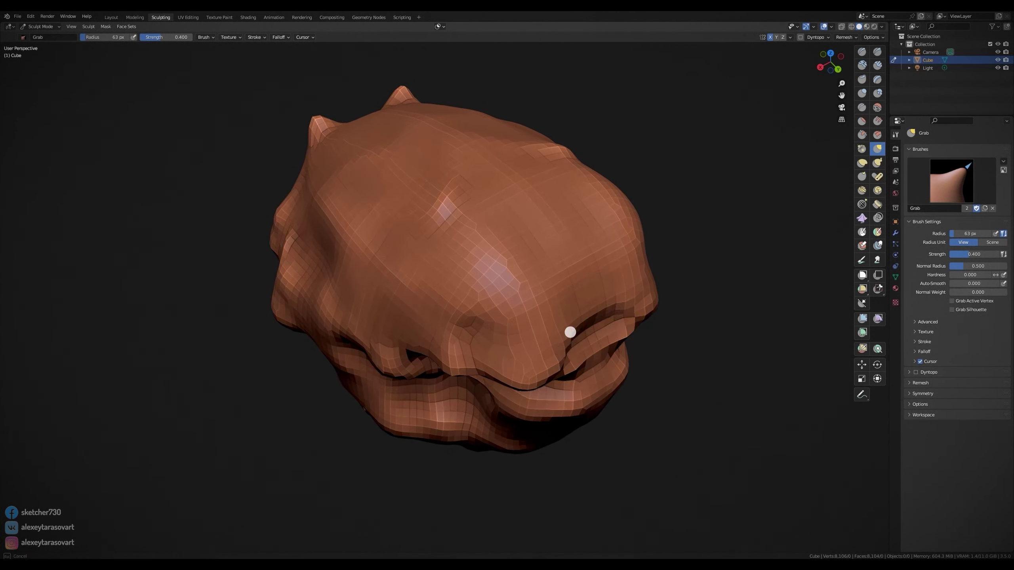
mouse_move(573, 419)
middle_mouse_down()
mouse_move(593, 419)
mouse_move(448, 447)
middle_mouse_up()
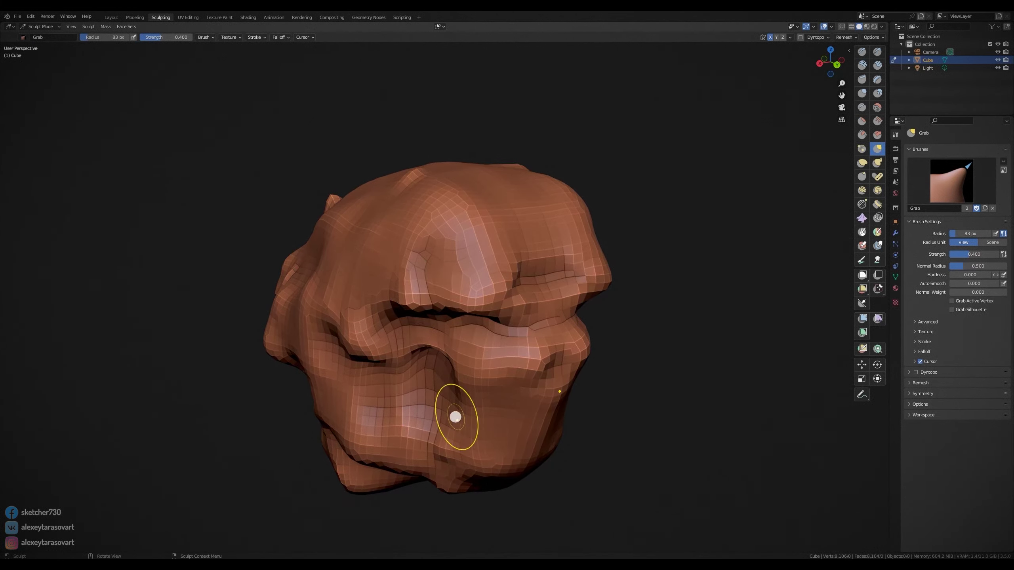
- In front view, reshape the mouth, nose base and upper lip, then remesh finer with Ctrl+R
key("KP_1")
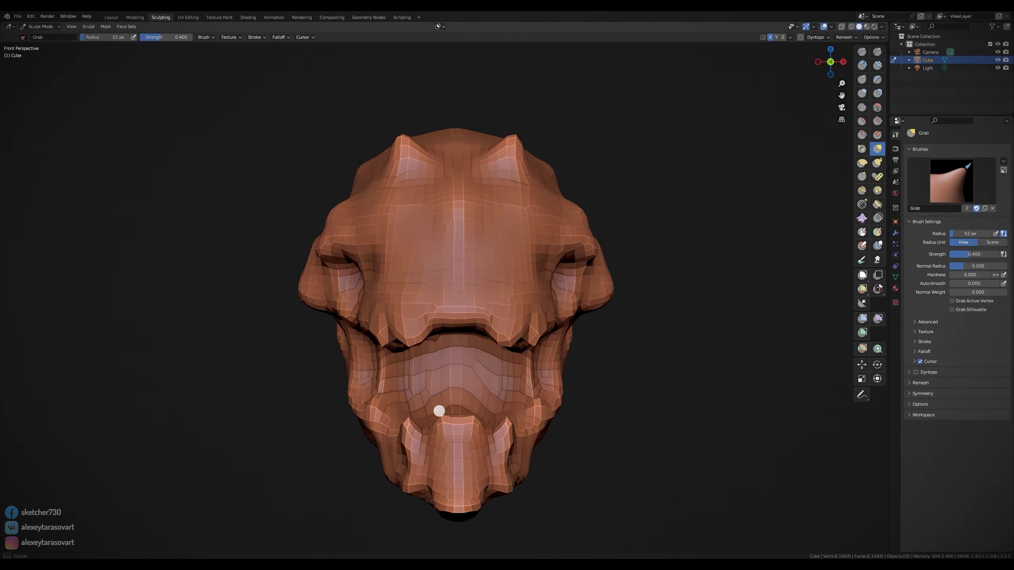
left_click_drag(439, 411, 385, 373)
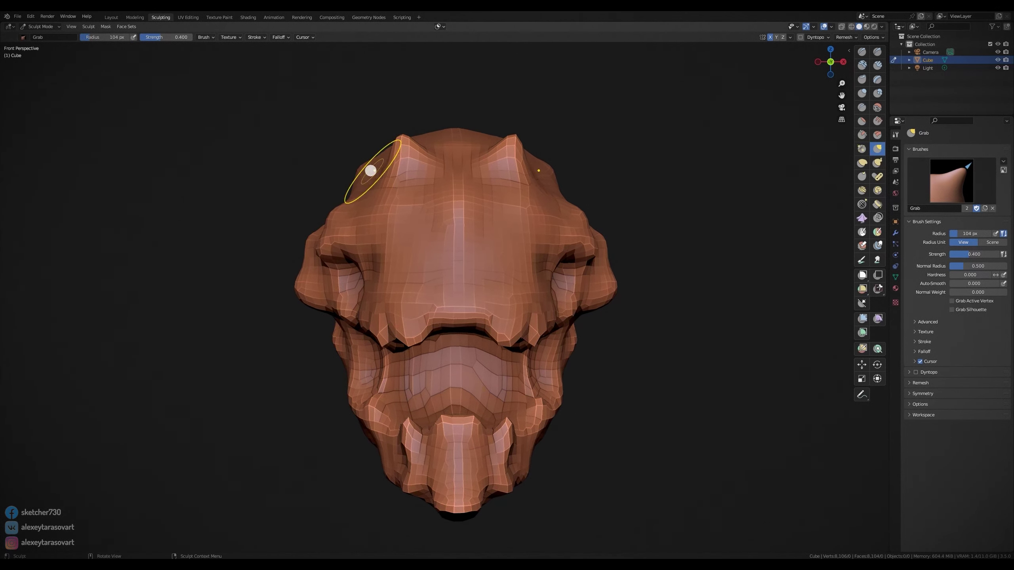
left_click_drag(398, 301, 366, 245)
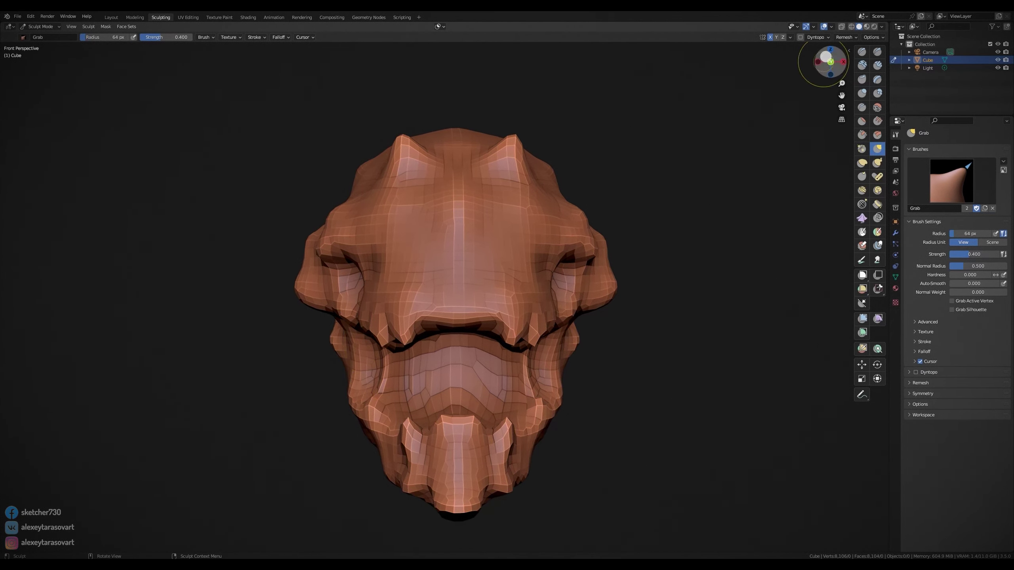
key("ctrl+r")
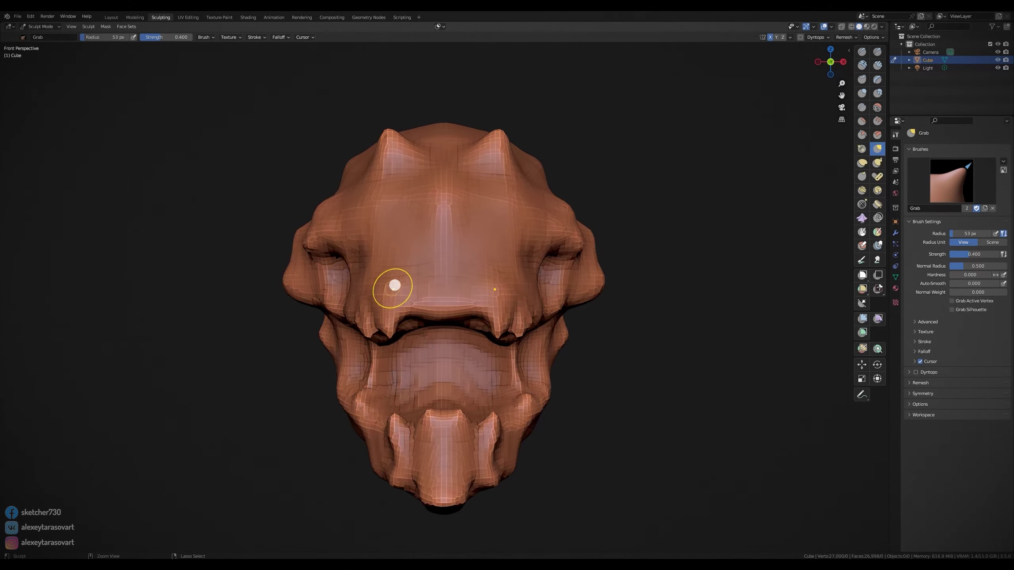
- Pull the eye sockets outward, drag the chin tip down and reshape the eye creases symmetrically
left_click_drag(543, 242, 572, 271)
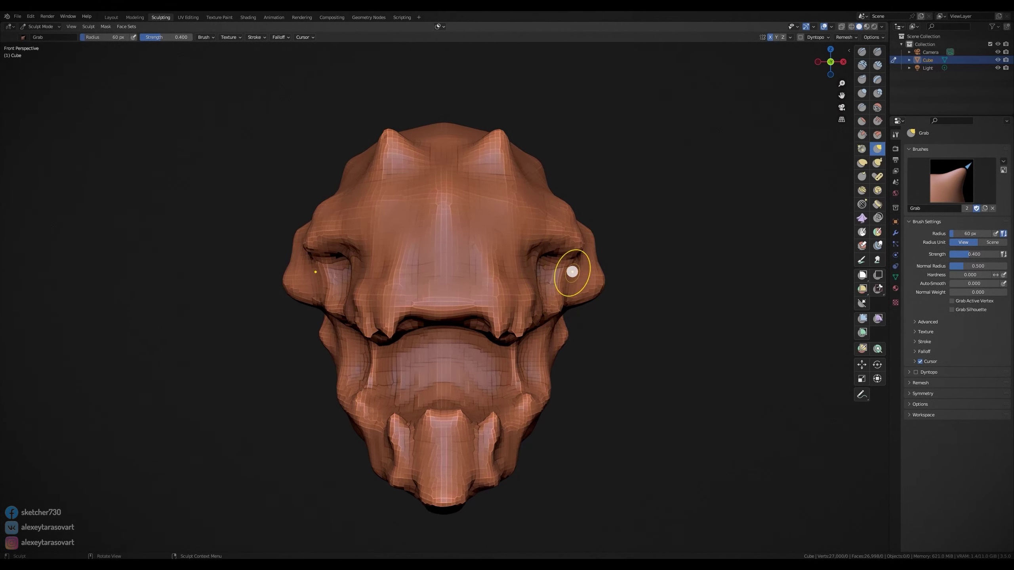
left_click(470, 449)
left_click_drag(429, 485, 419, 502)
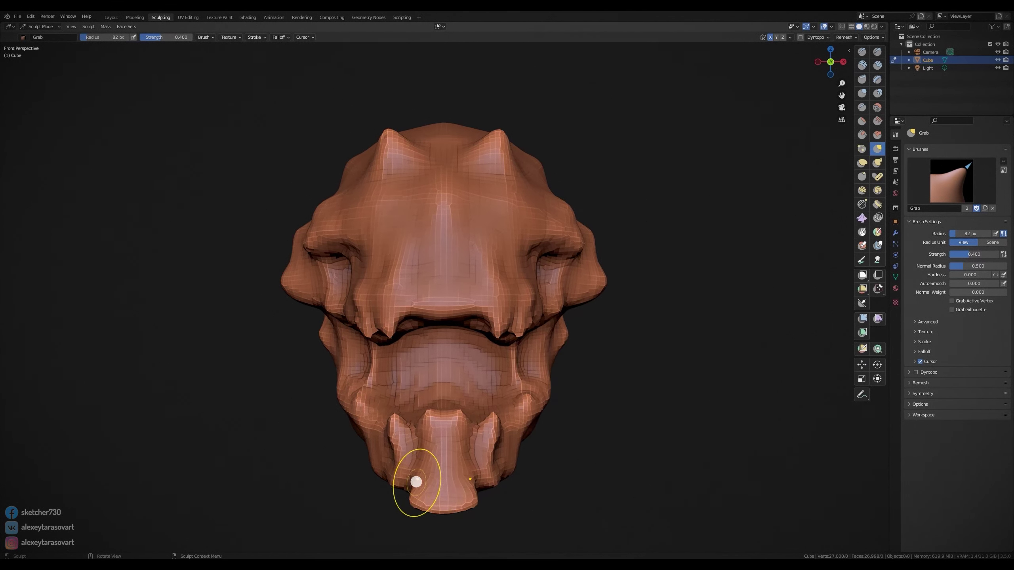
key("f")
left_click(384, 266)
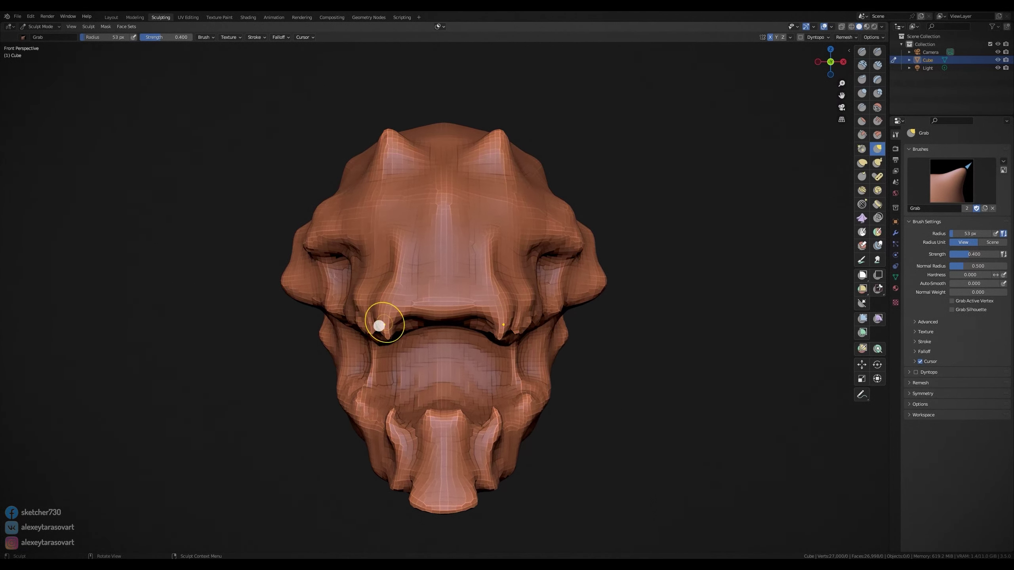
left_click(359, 252)
mouse_move(324, 253)
left_mouse_down()
mouse_move(330, 301)
mouse_move(328, 253)
left_mouse_up()
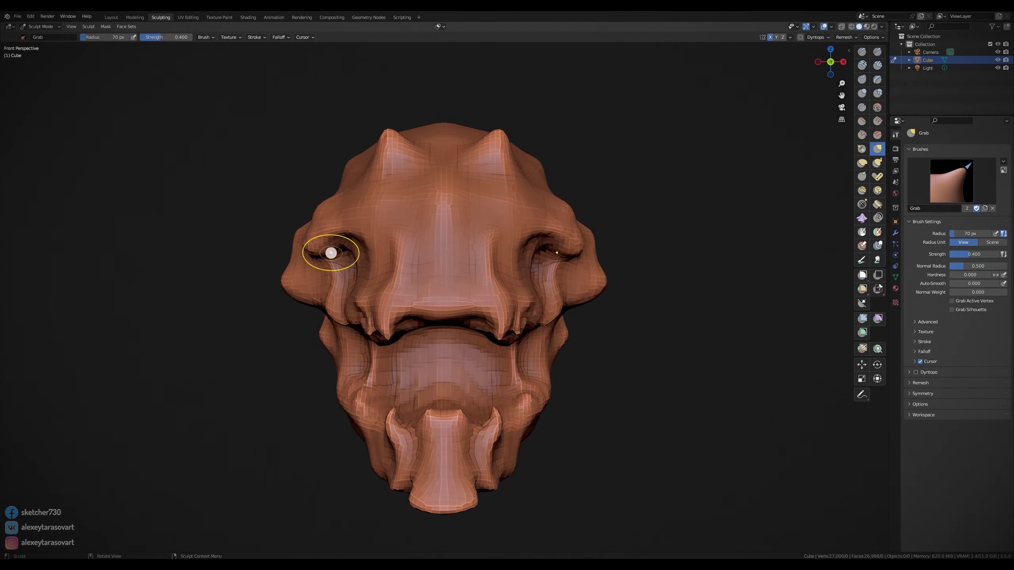
- Crease the jaw line upward on both sides and pull both horns slightly taller
left_click_drag(535, 397, 529, 376)
key("f")
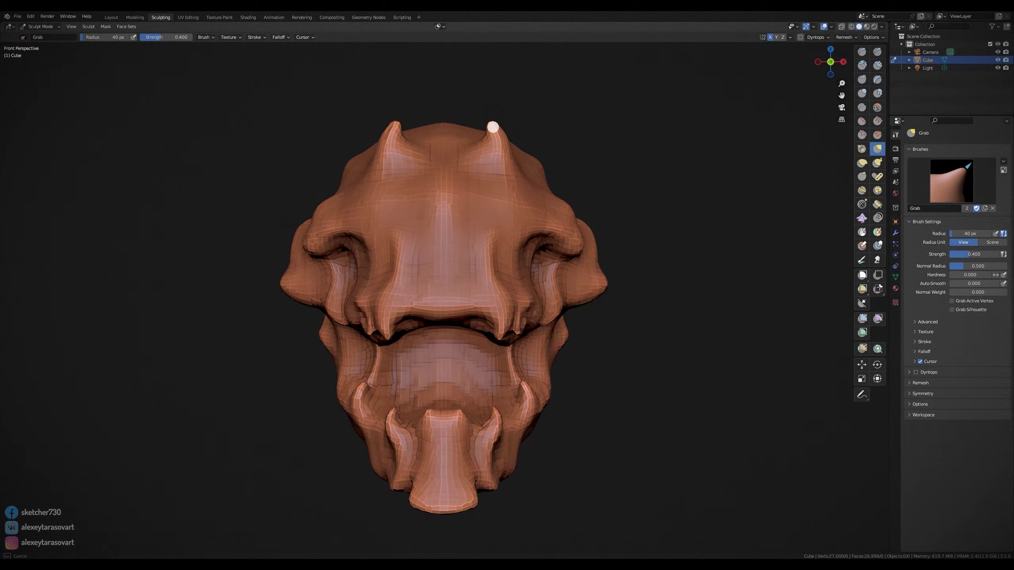
left_click_drag(493, 127, 493, 121)
key("f")
scroll(558, 208, "down", 3)
- In a close three-quarter view, bulge the brow above the eye and reshape the temple and cheek
scroll(742, 229, "up", 5)
mouse_move(625, 267)
middle_mouse_down()
mouse_move(742, 228)
mouse_move(561, 217)
middle_mouse_up()
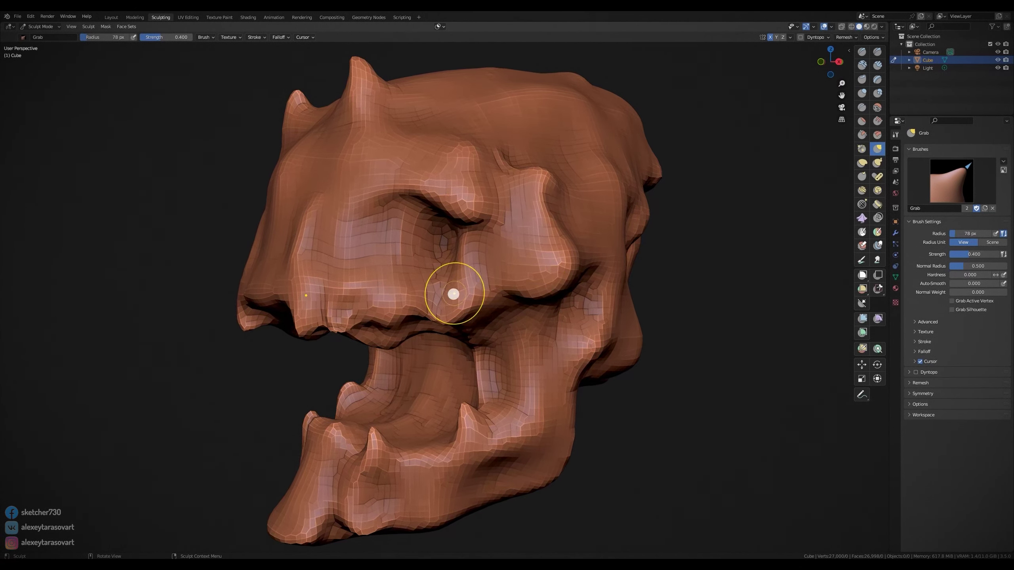
key("f")
left_click_drag(427, 233, 479, 213)
left_click_drag(606, 147, 616, 166)
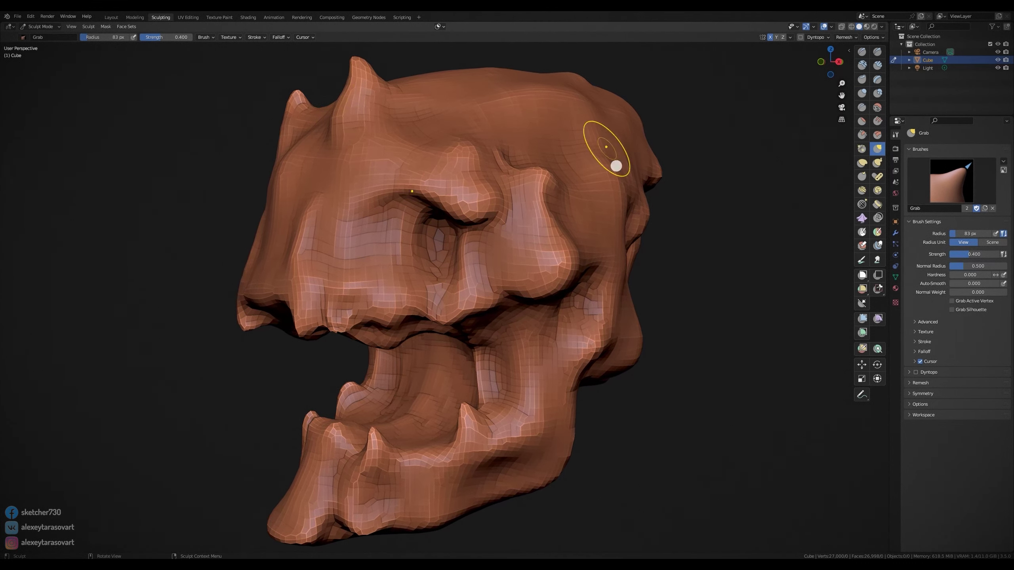
left_click(623, 234)
mouse_move(622, 233)
left_mouse_down()
mouse_move(611, 328)
mouse_move(587, 145)
left_mouse_up()
- With a 101 px brush, bulge the jaw's right edge and reshape the lower lip and teeth
key("f")
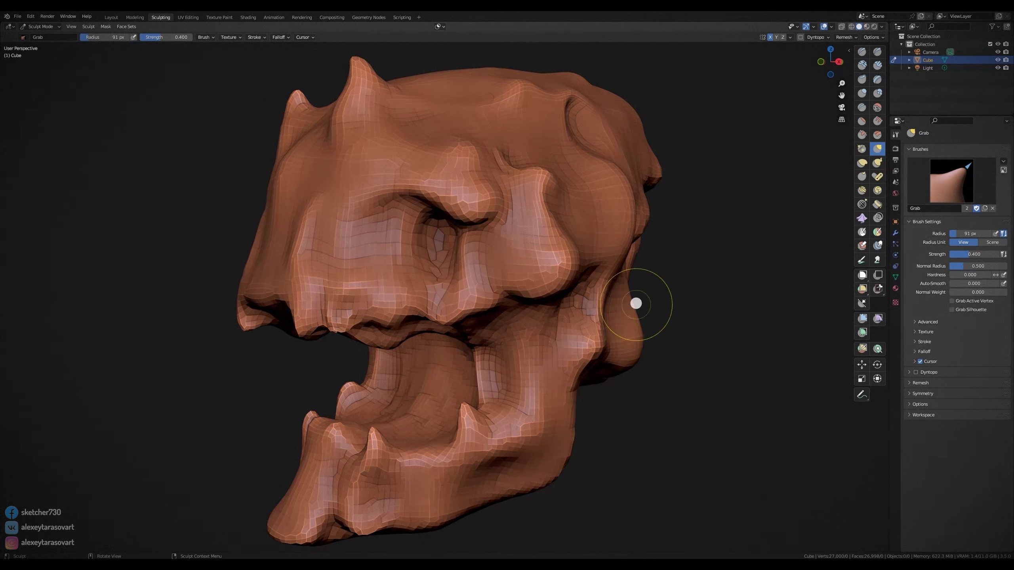
left_click(618, 319)
left_click_drag(600, 333, 438, 532)
key("f")
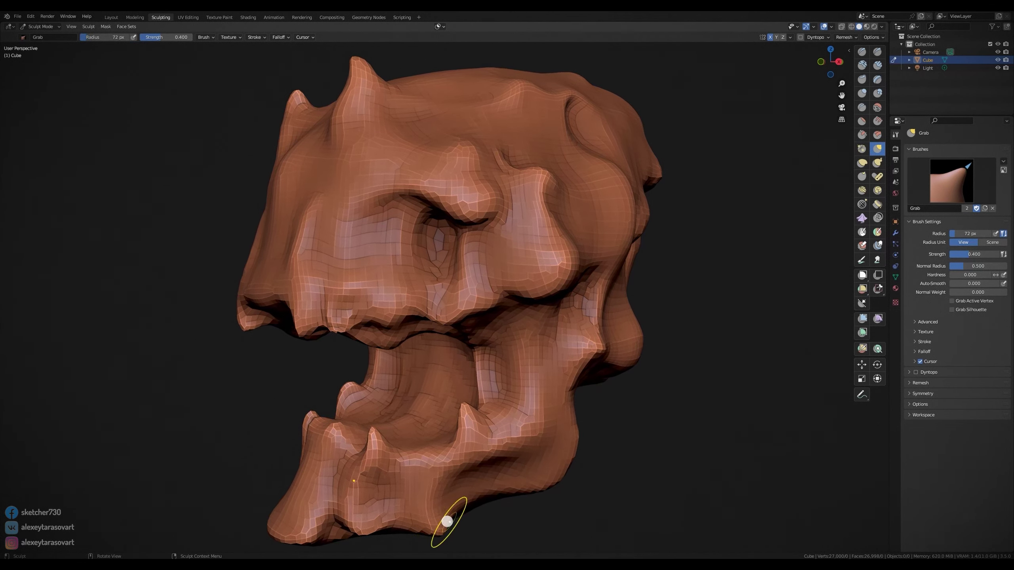
left_click(448, 521)
left_click_drag(351, 493, 385, 439)
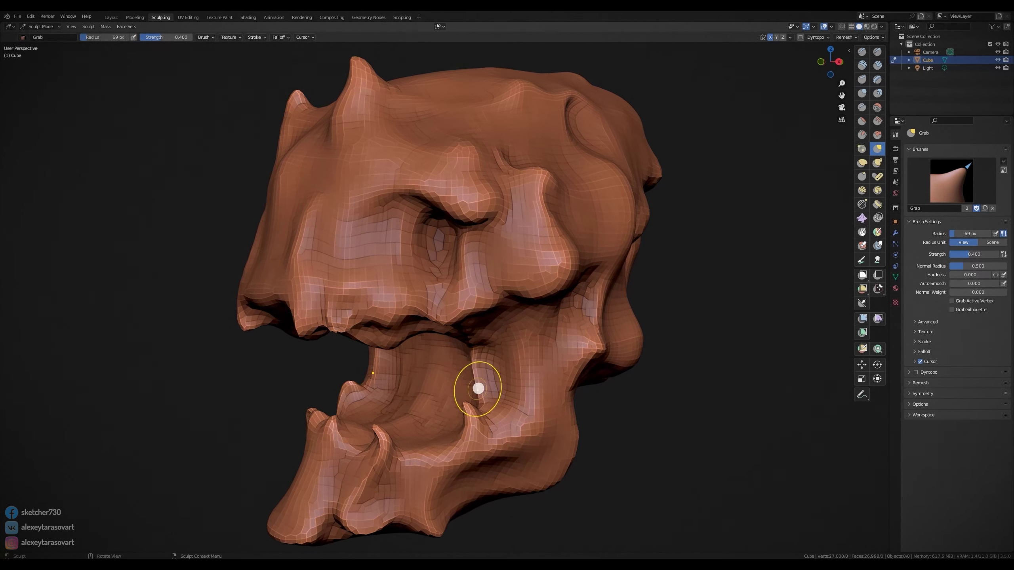
key("f")
left_click(267, 512)
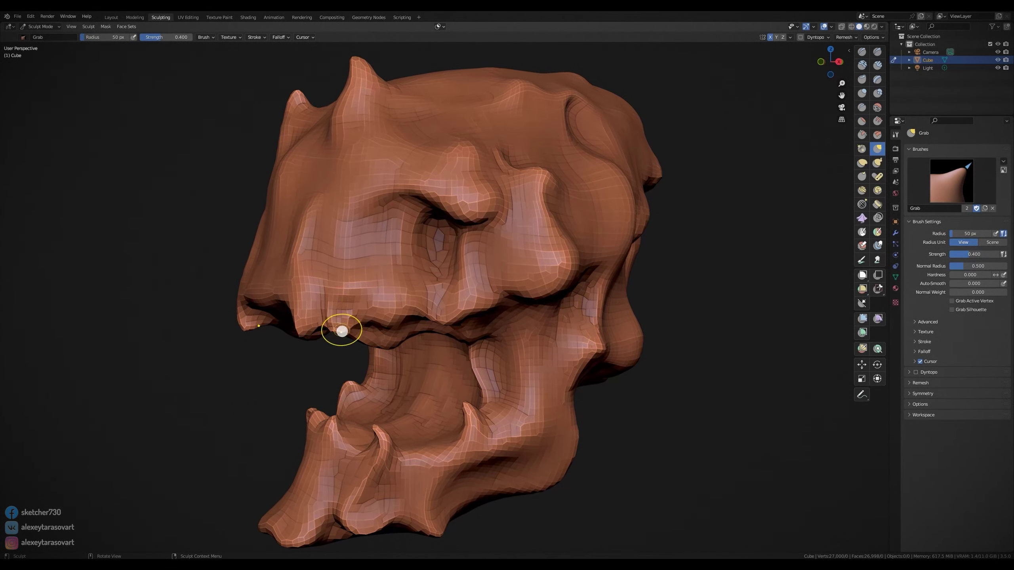
- Pull a downward spike from the upper lip and reshape the nostril rim
key("f")
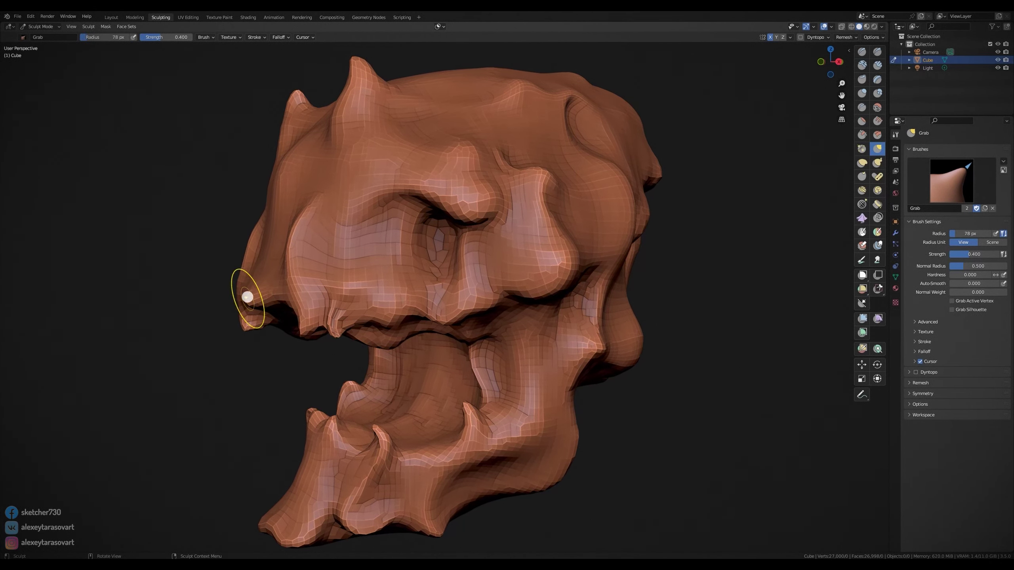
key("f")
left_click(814, 328)
left_click_drag(403, 316, 417, 336)
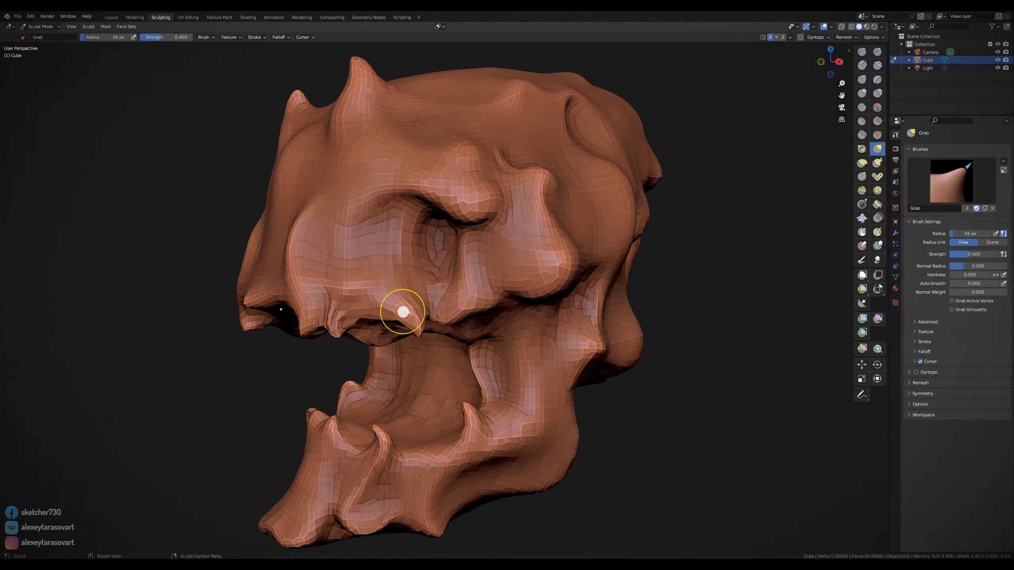
left_click_drag(263, 315, 280, 303)
key("f")
left_click(826, 299)
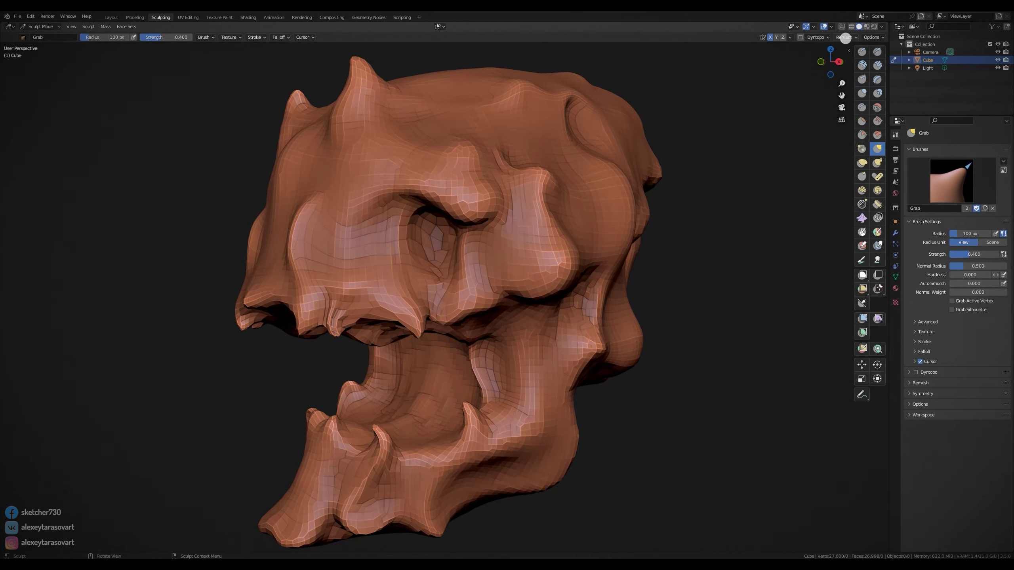
- Remesh the skull to a denser 101,464-vertex mesh
left_click(845, 38)
left_click(845, 57)
mouse_move(719, 346)
middle_mouse_down()
mouse_move(698, 361)
mouse_move(738, 353)
middle_mouse_up()
scroll(776, 335, "down", 2)
- Pull the brow ridge down over the eye with the Grab brush
key("f")
left_click(739, 169)
mouse_move(415, 230)
left_mouse_down()
mouse_move(419, 221)
mouse_move(425, 259)
left_mouse_up()
key("f")
left_click(455, 312)
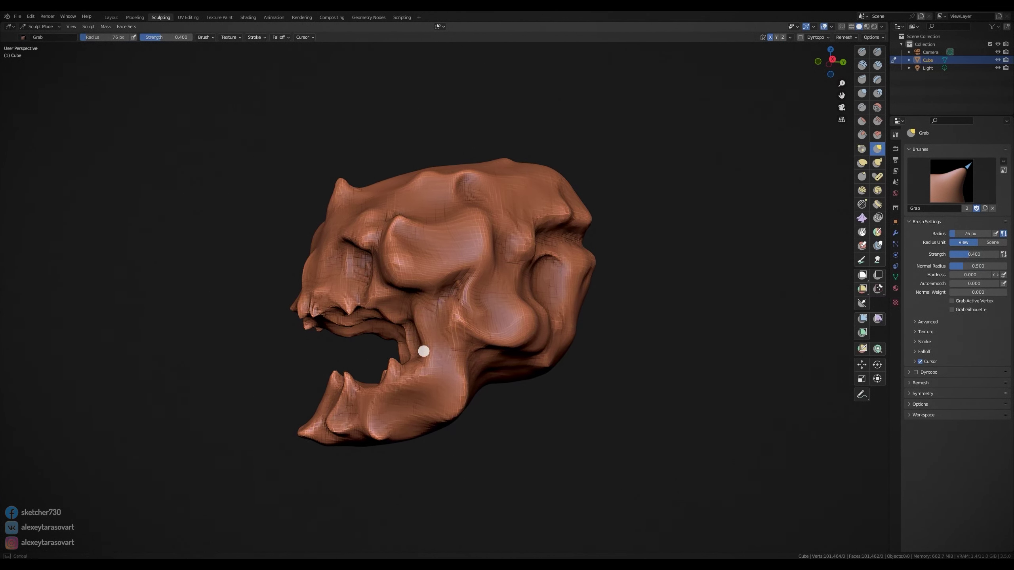
left_click(414, 353)
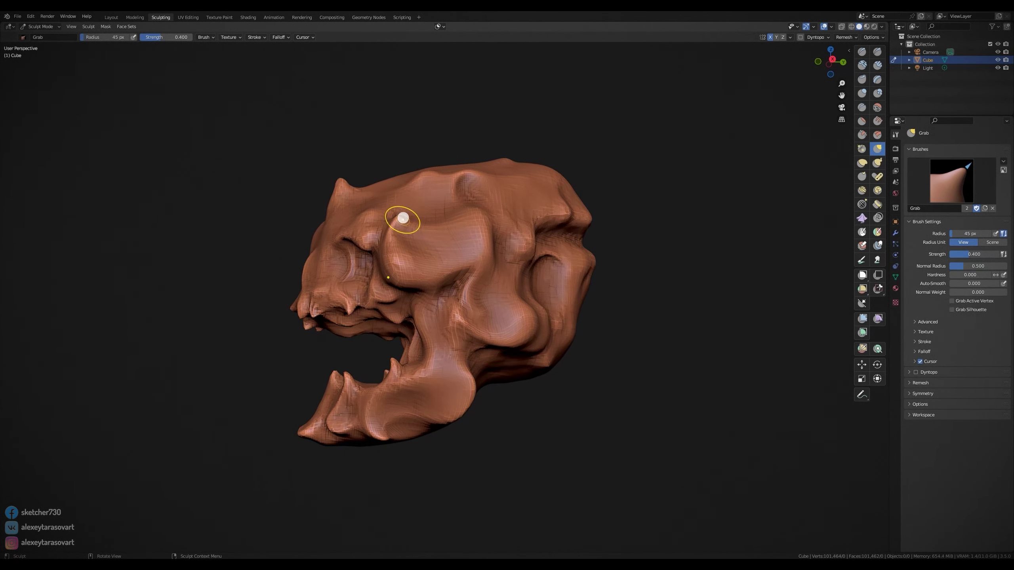
- Adjust the brush radius between 70 and 135 px and orbit to a new angle of the skull
key("f")
key("f")
left_click(551, 187)
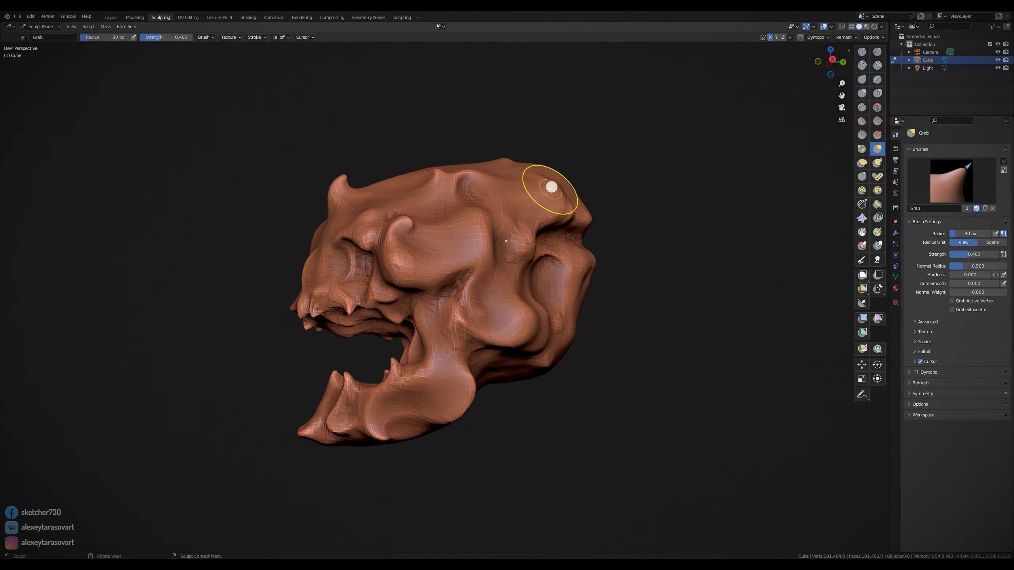
left_click(403, 167)
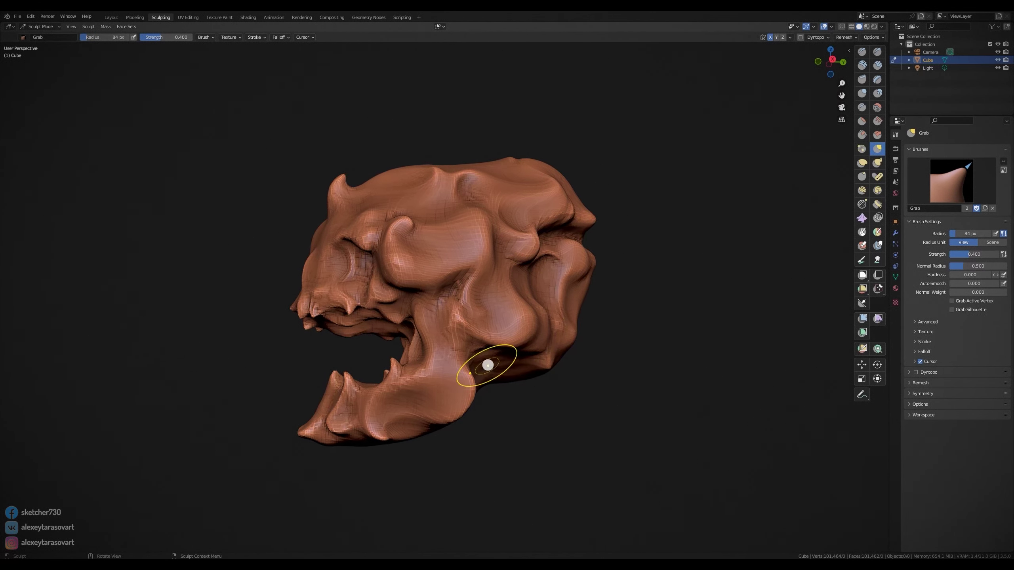
key("f")
key("f")
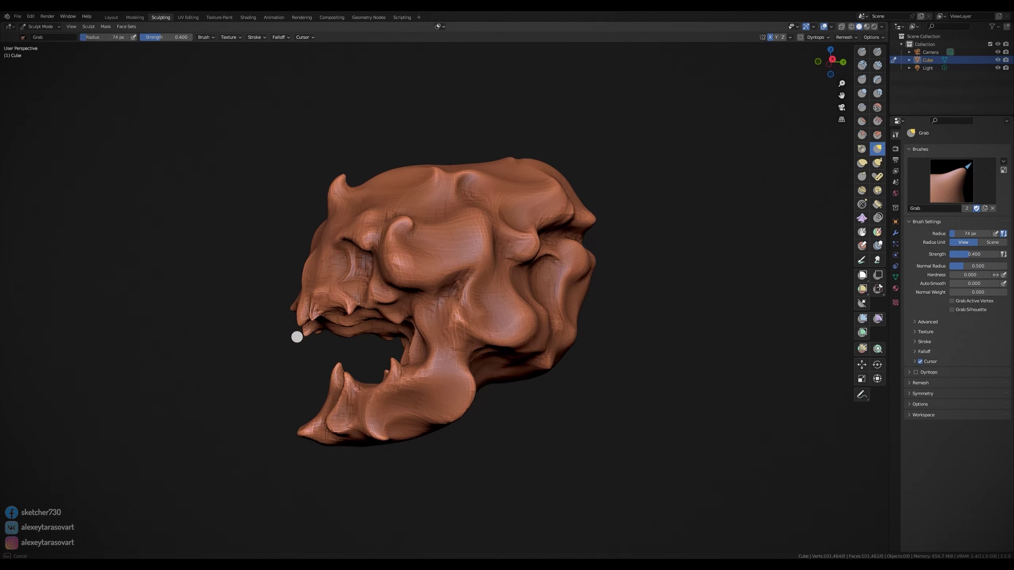
left_click(297, 335)
left_click(579, 294)
mouse_move(580, 293)
middle_mouse_down()
mouse_move(616, 279)
mouse_move(600, 256)
mouse_move(364, 277)
middle_mouse_up()
key("f")
left_click(357, 292)
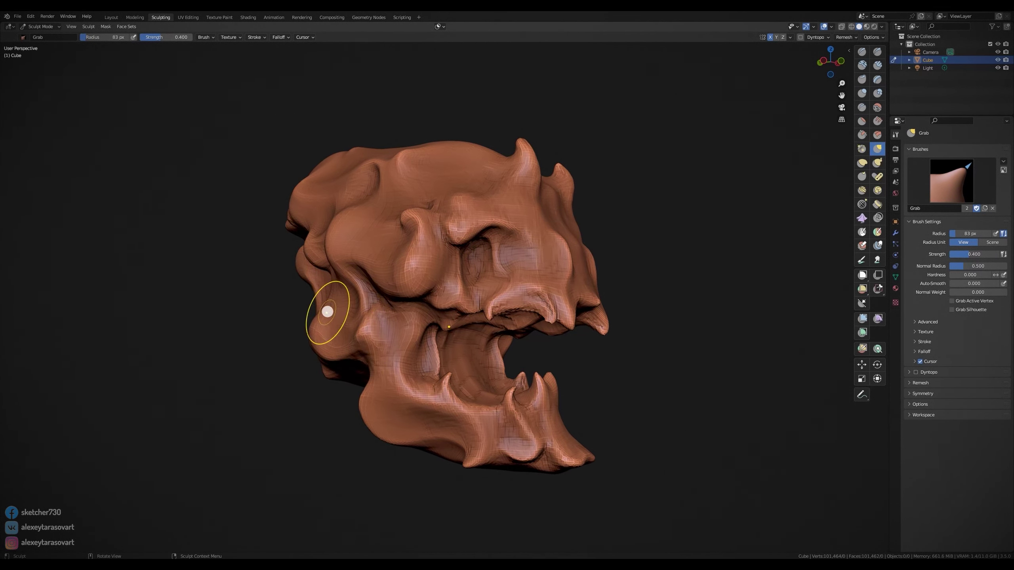
- Lift the brow and eye socket upward with a 140 px brush
left_click_drag(314, 266, 296, 202)
key("f")
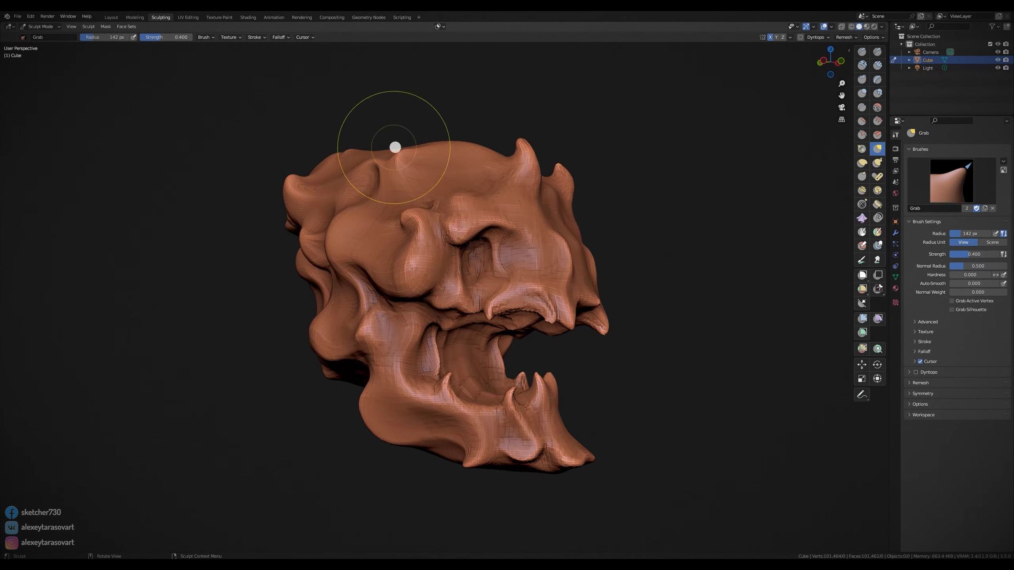
left_click(452, 147)
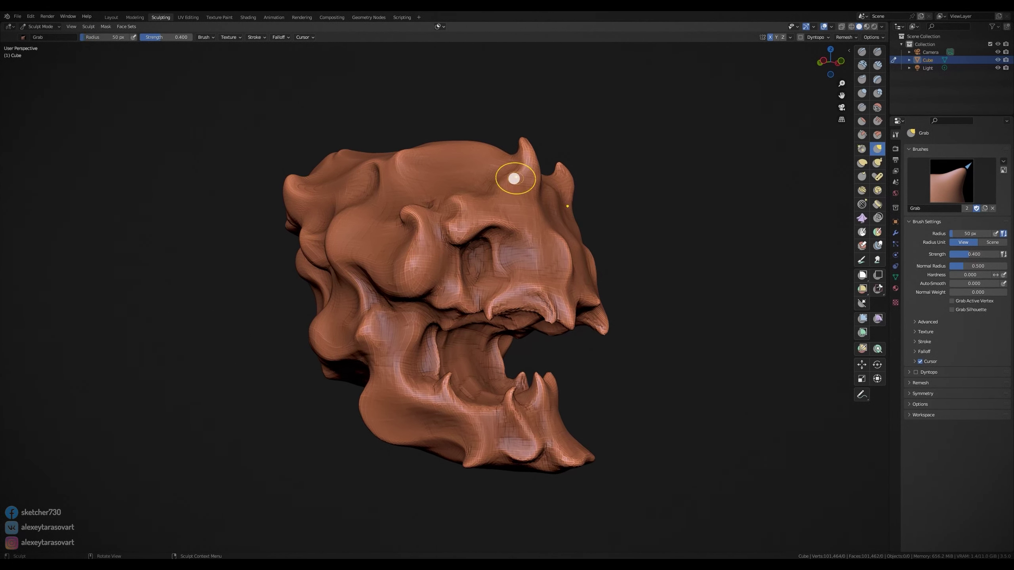
key("f")
left_click(564, 249)
- Lengthen the fang tips downward and push the cheek edge outward
left_click_drag(566, 324, 569, 339)
key("f")
left_click(559, 197)
left_click_drag(587, 265, 607, 287)
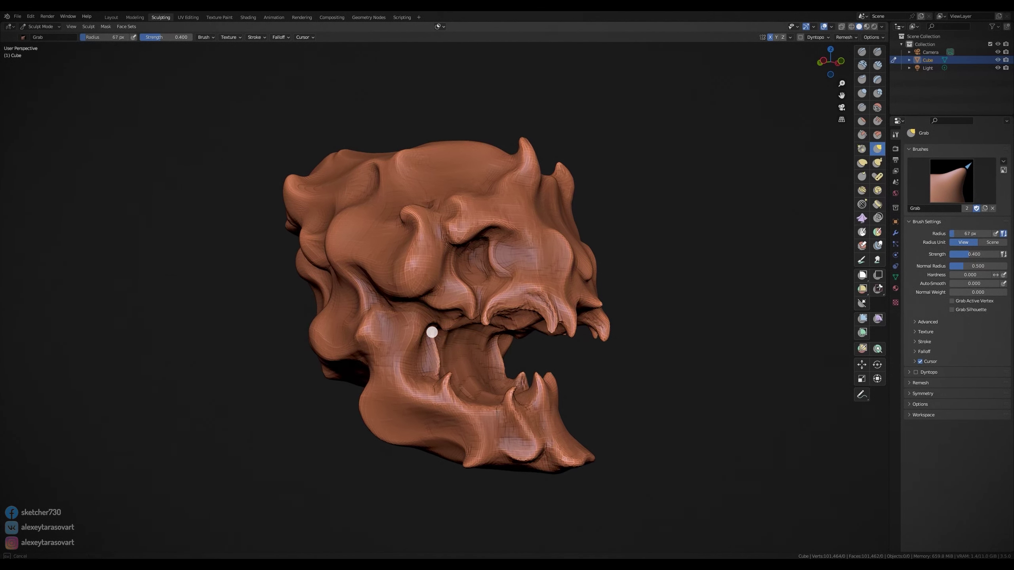
- Resize the Grab brush through 84, 93, 94 and 128 px
key("f")
left_click(429, 394)
left_click(463, 368)
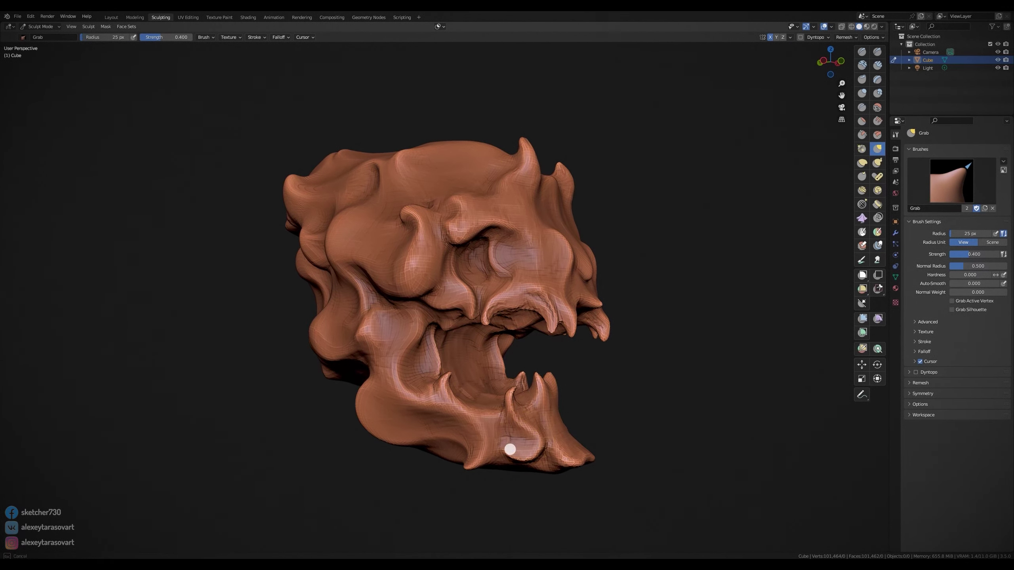
key("f")
left_click(382, 248)
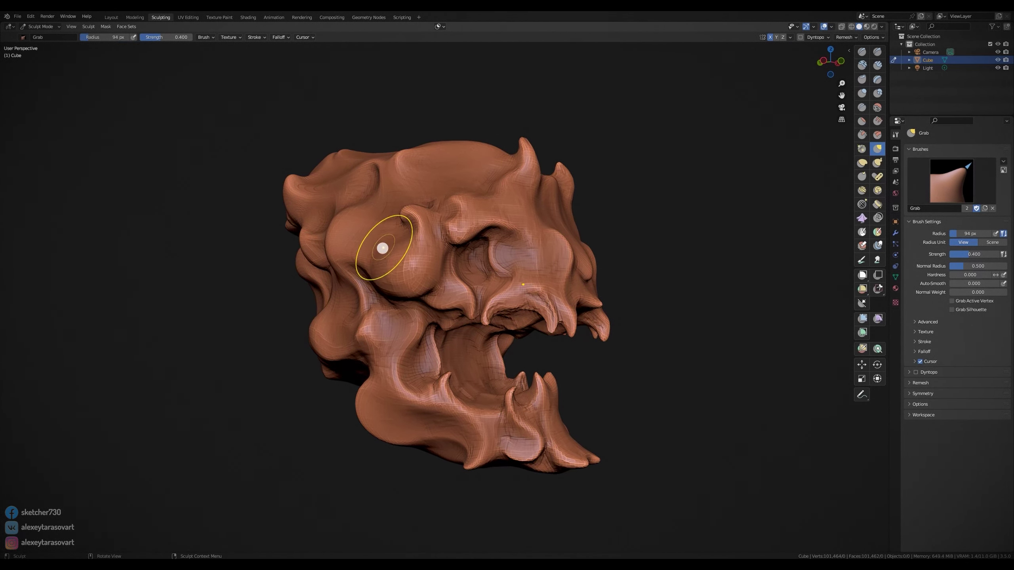
key("f")
left_click(495, 152)
- In front view, flare the eye-socket rims and jaw symmetrically
key("KP_1")
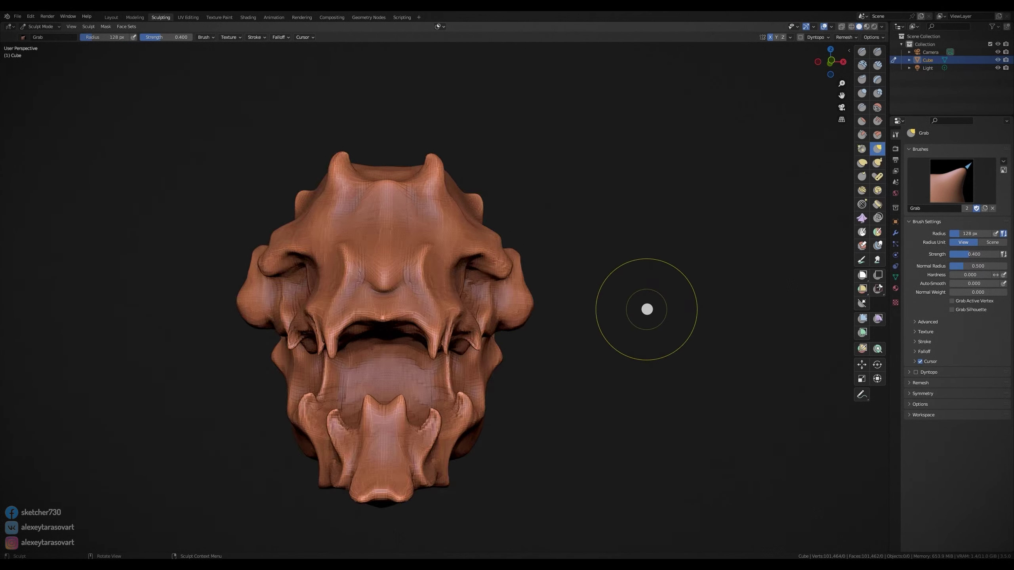
scroll(678, 316, "up", 3)
scroll(736, 320, "down", 3)
key("f")
left_click(567, 221)
mouse_move(554, 219)
left_mouse_down()
mouse_move(509, 244)
mouse_move(558, 324)
mouse_move(543, 233)
mouse_move(611, 229)
mouse_move(596, 231)
left_mouse_up()
- Pull the crown between the horns into a peak with a 74 px brush
key("f")
left_click(590, 240)
key("f")
left_click(559, 187)
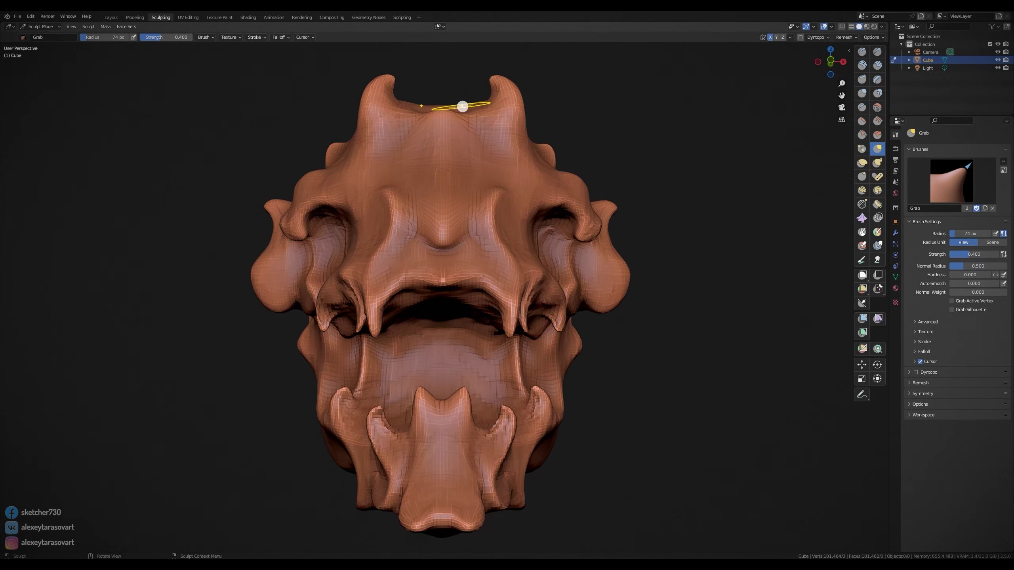
left_click_drag(393, 104, 454, 116)
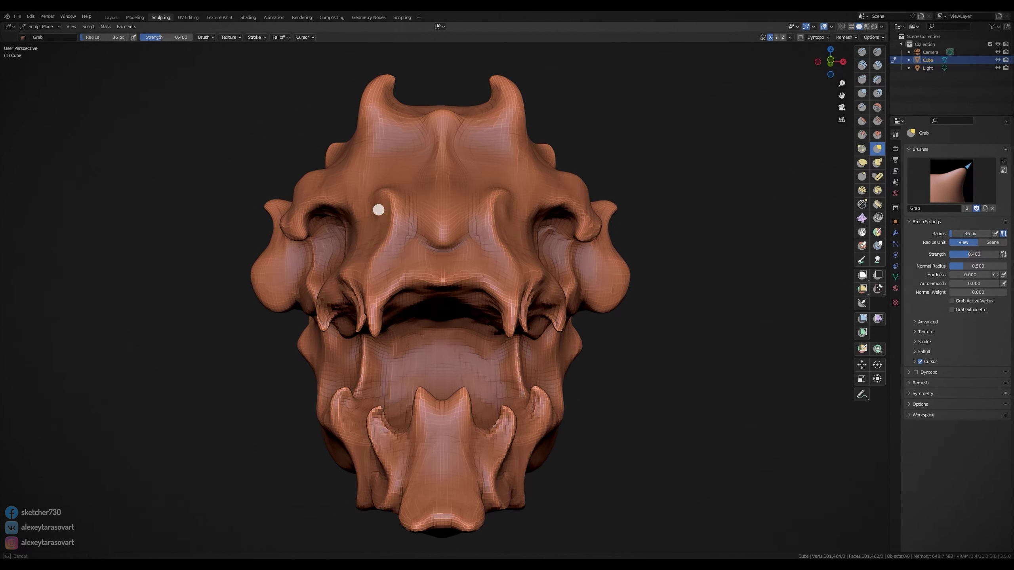
- With a 45 px brush, reshape the fangs, upper lip, mouth corners and lower cheeks
key("f")
left_click(385, 204)
mouse_move(378, 322)
left_mouse_down()
mouse_move(423, 283)
mouse_move(361, 230)
left_mouse_up()
left_click_drag(362, 307, 364, 351)
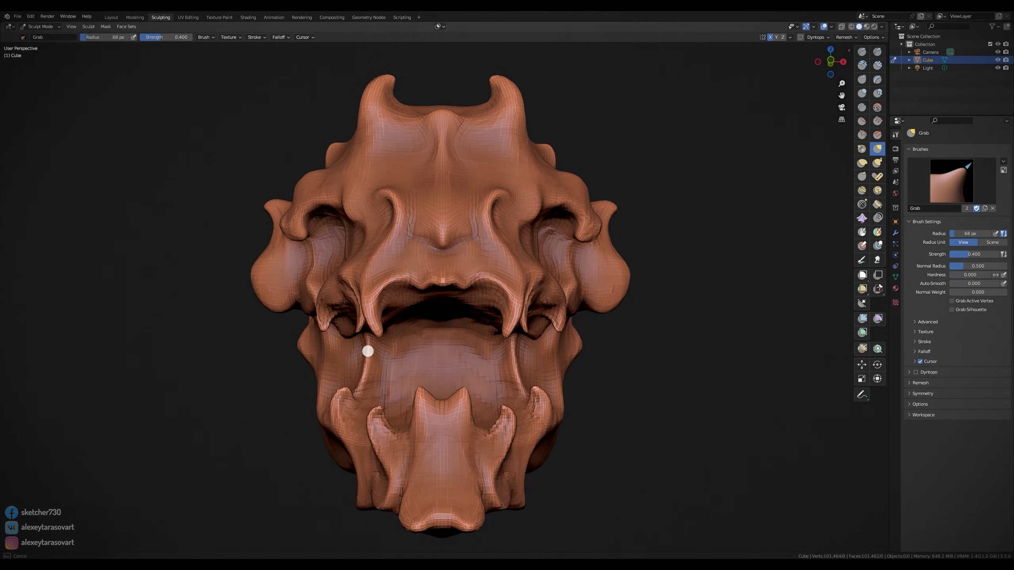
mouse_move(301, 333)
left_mouse_down()
mouse_move(330, 415)
mouse_move(335, 346)
left_mouse_up()
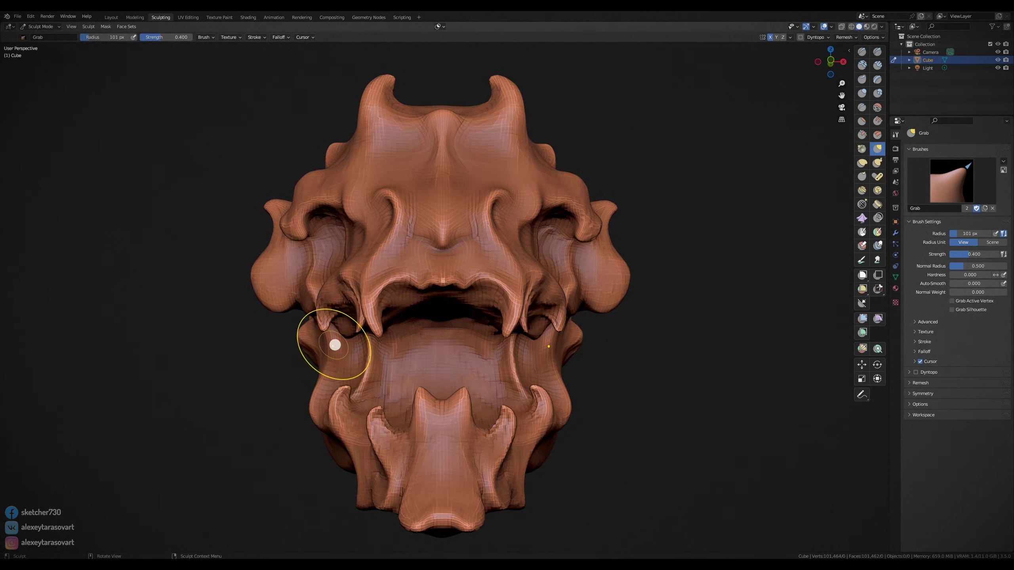
- Extend the central lower tooth and chin downward and reshape the lower jaw
left_click_drag(358, 493, 389, 463)
left_click_drag(426, 392, 414, 480)
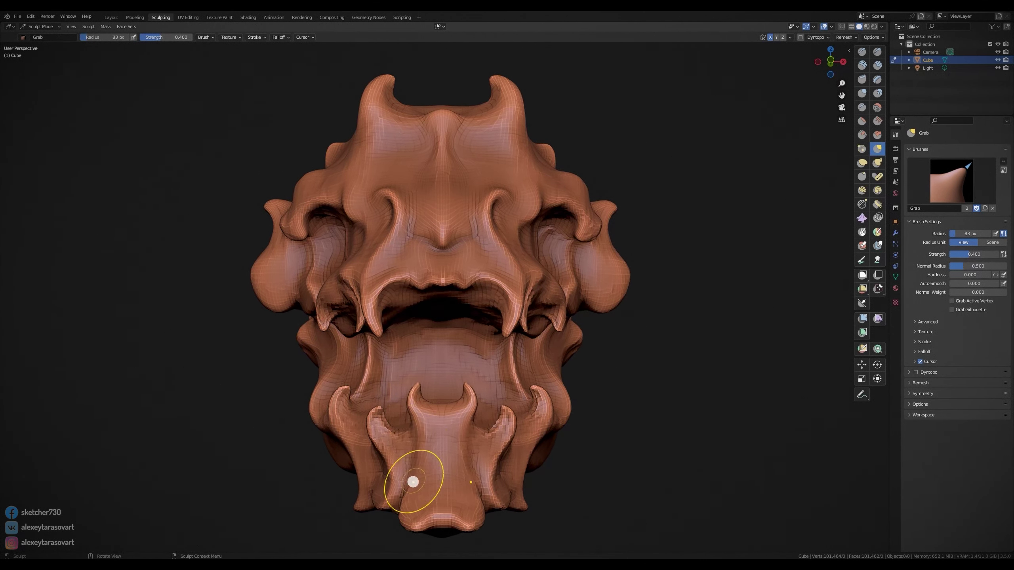
left_click_drag(396, 518, 423, 528)
key("f")
key("f")
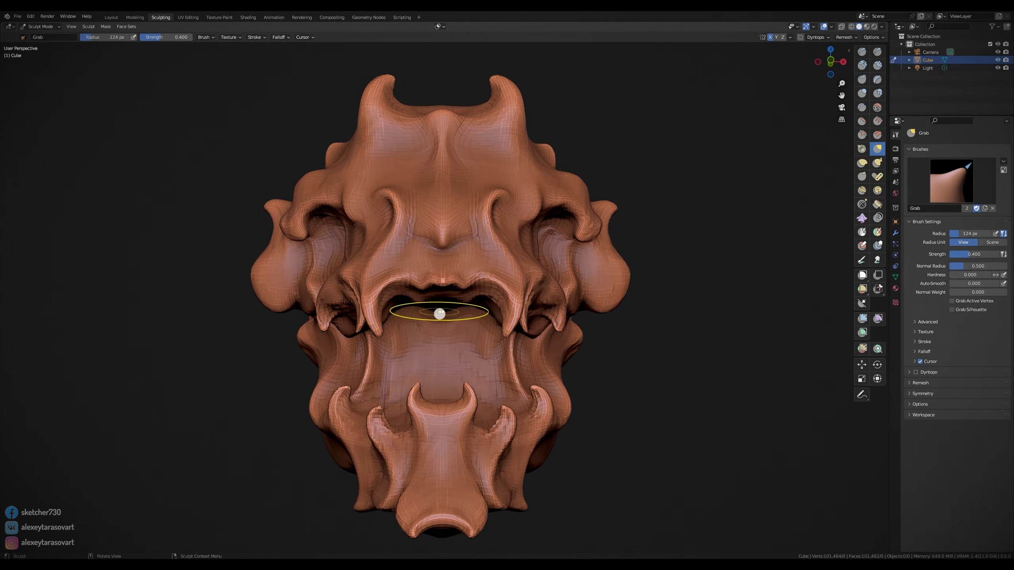
left_click(422, 314)
middle_click_drag(487, 430, 687, 296)
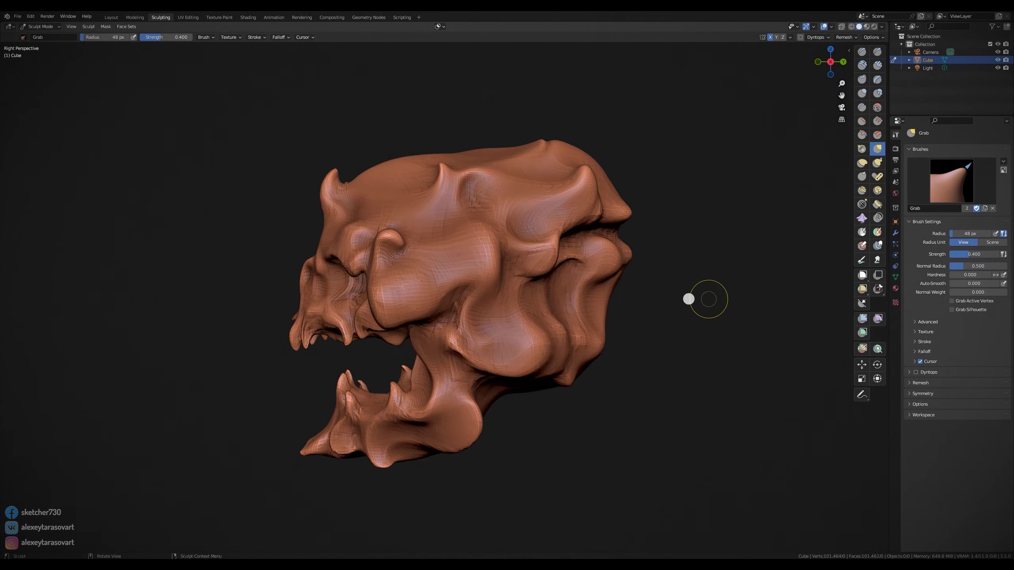
- From the right side, Grab-pull the cheek and top ridge up into a head spike
key("f")
left_click(384, 304)
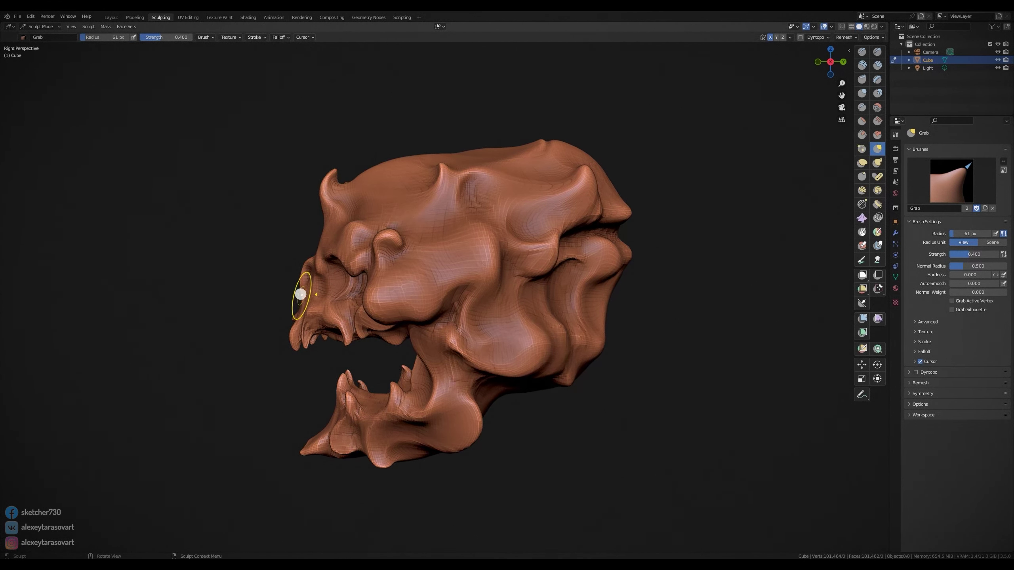
key("f")
key("f")
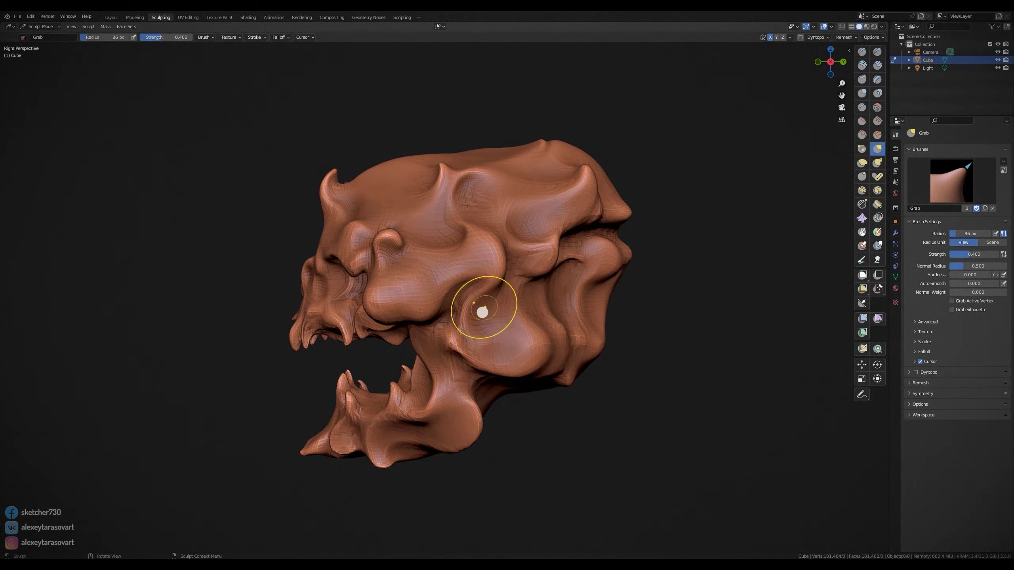
left_click(550, 305)
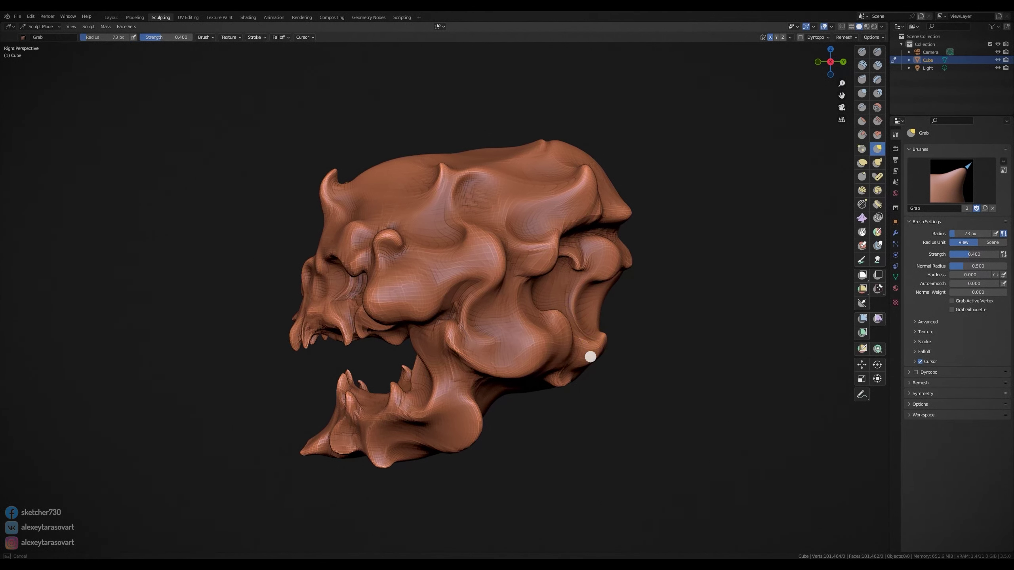
key("f")
left_click(412, 338)
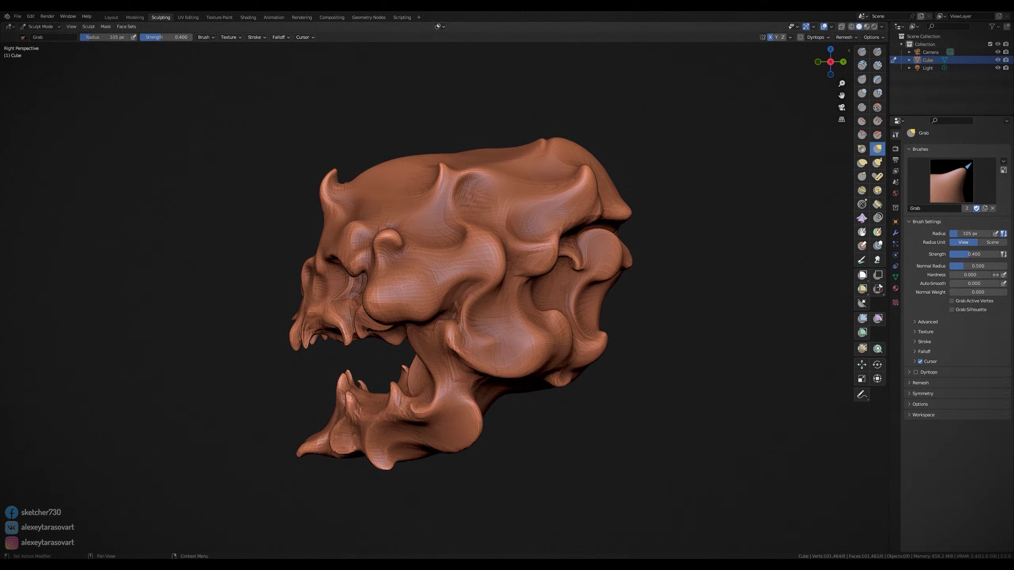
key("f")
left_click(493, 290)
mouse_move(494, 290)
left_mouse_down()
mouse_move(482, 226)
mouse_move(516, 211)
mouse_move(577, 120)
mouse_move(520, 147)
left_mouse_up()
left_click(522, 199)
- With a smaller brush, curl the top spike, pull the brow and lift the top-head ridge
key("f")
left_click(502, 294)
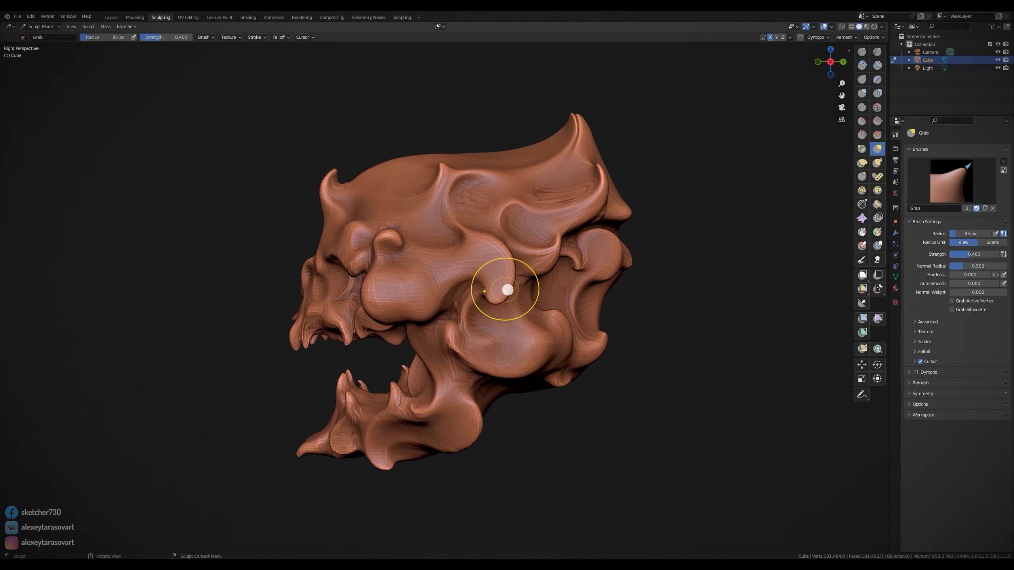
left_click_drag(502, 294, 459, 211)
left_click(415, 246)
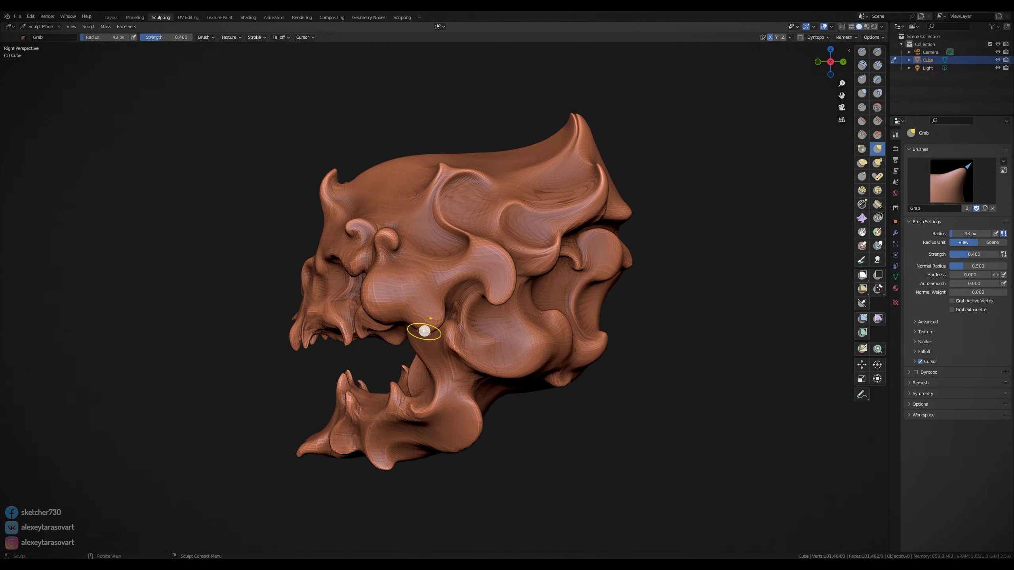
key("f")
left_click(459, 236)
left_click_drag(443, 204, 442, 167)
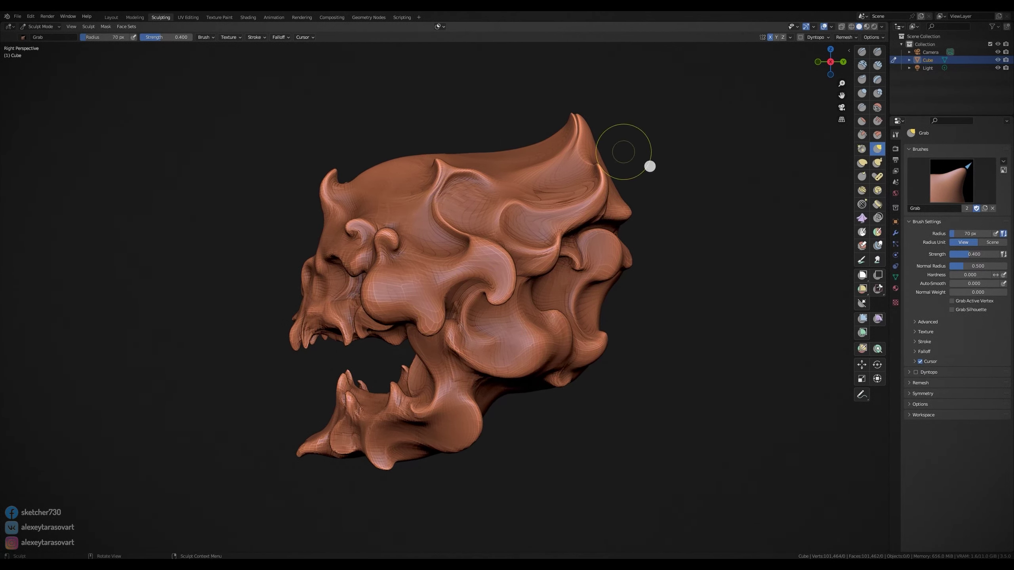
- Voxel remesh the sculpt into a denser even grid and view the skull from the front
key("ctrl+r")
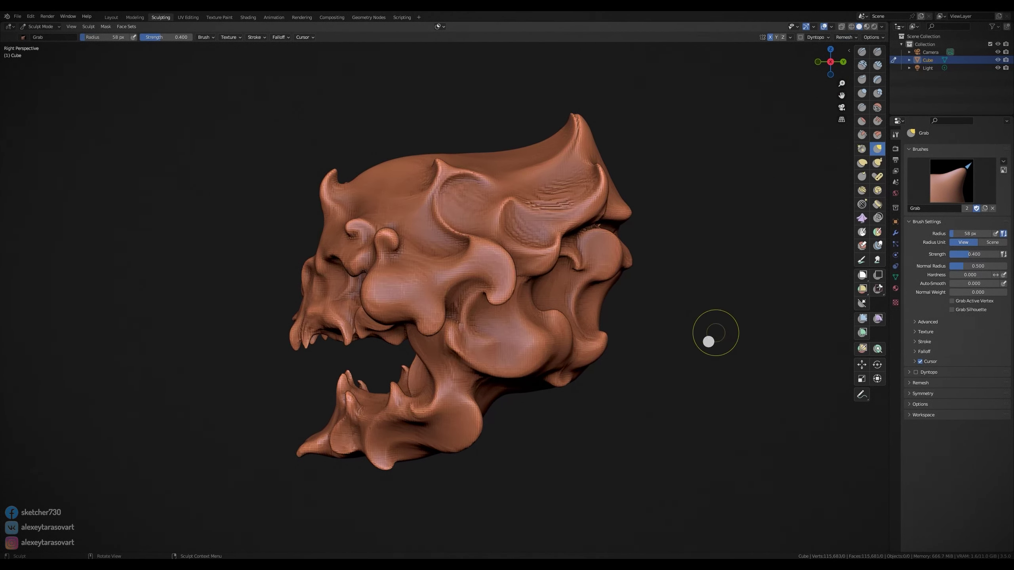
middle_click_drag(708, 341, 525, 162)
key("f")
left_click(444, 197)
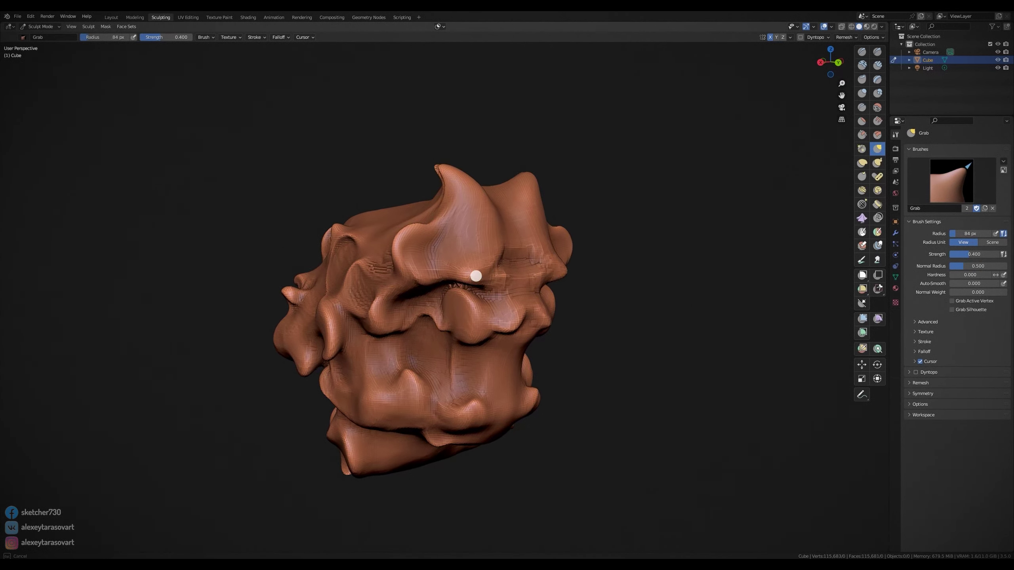
- Pull mirrored vertical folds down the skull's front and lower-left side
key("Escape")
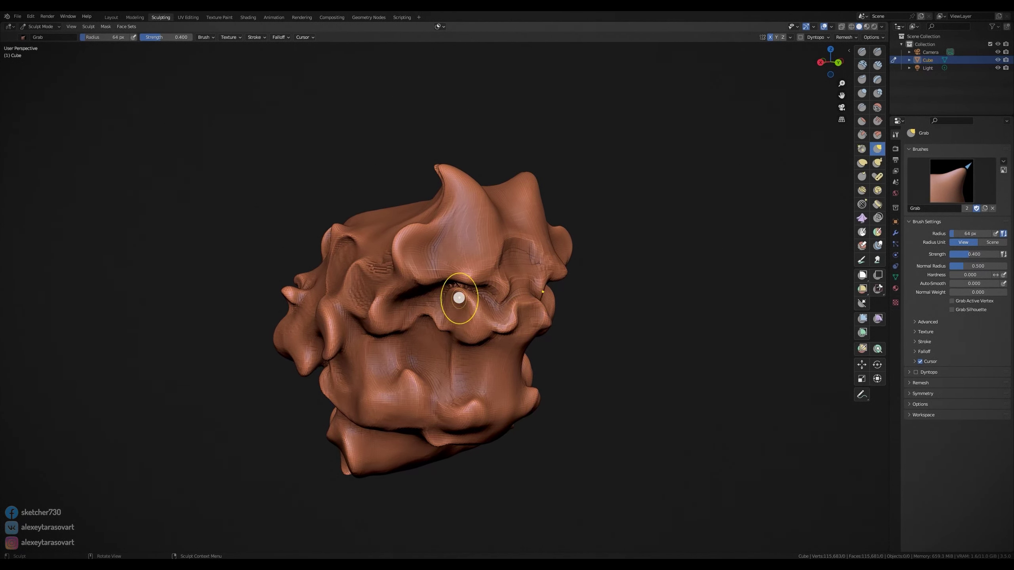
left_click_drag(464, 296, 482, 369)
key("f")
left_click(485, 310)
key("f")
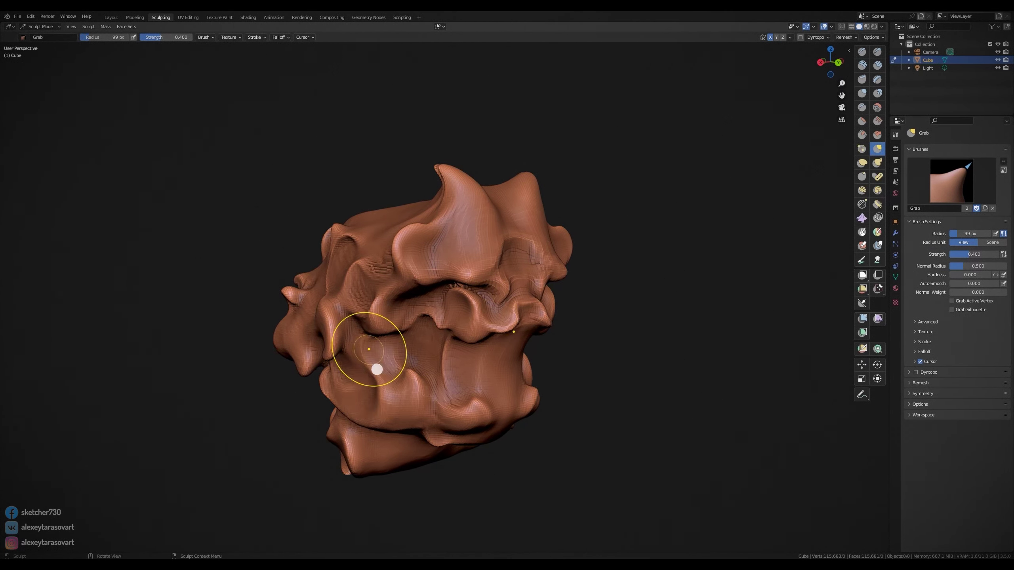
left_click_drag(368, 363, 377, 396)
- From above, reshape the skull's top-left edge and pull the mirrored right-side fold
mouse_move(340, 426)
middle_mouse_down()
mouse_move(570, 292)
mouse_move(369, 234)
middle_mouse_up()
key("f")
left_click(369, 233)
left_click_drag(364, 228, 361, 199)
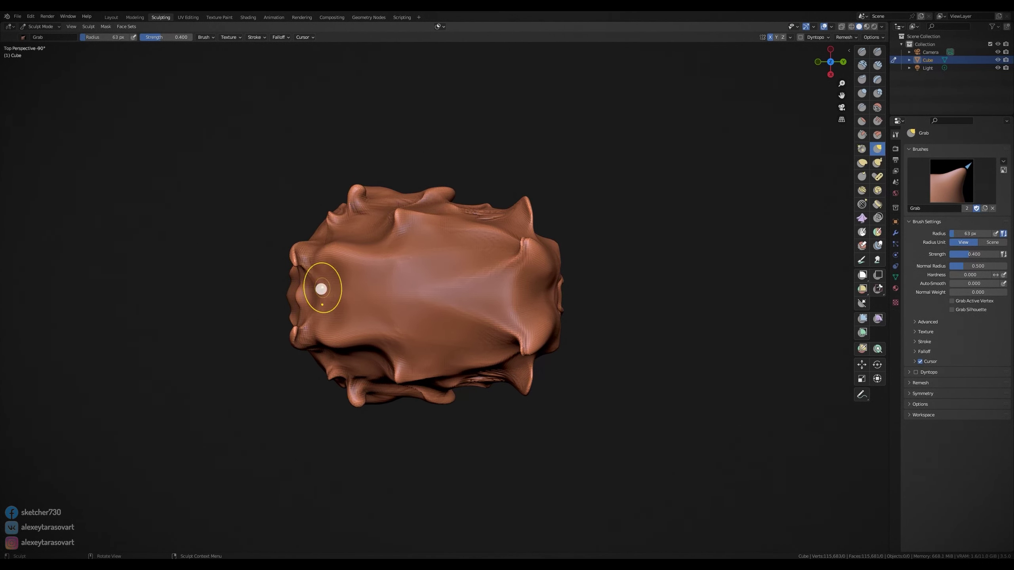
key("f")
left_click(419, 216)
left_click_drag(519, 240, 538, 245)
- Return to the numpad 3 right side view of the skull
key("f")
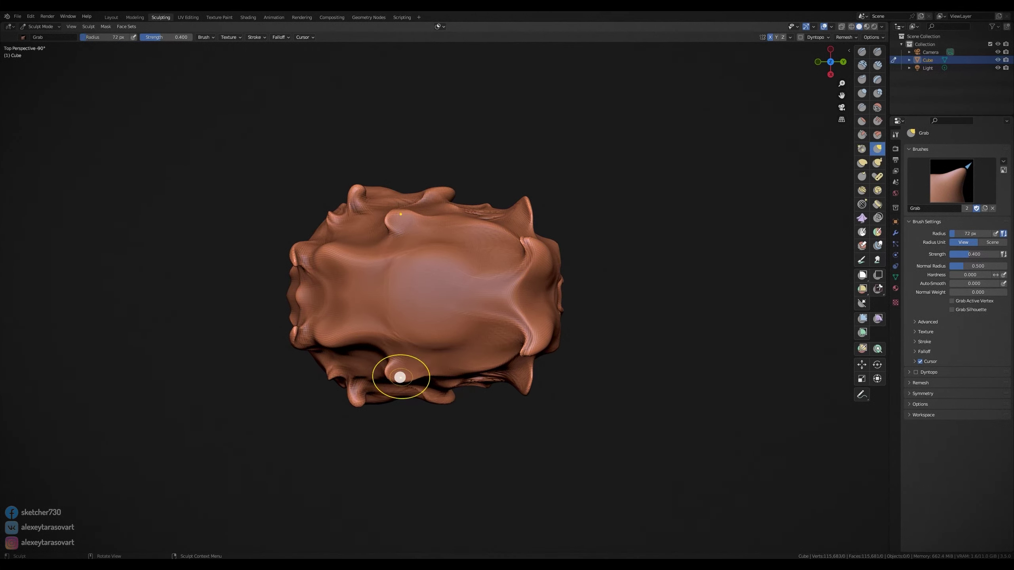
middle_click_drag(457, 344, 519, 279)
right_click(998, 535)
key("KP_3")
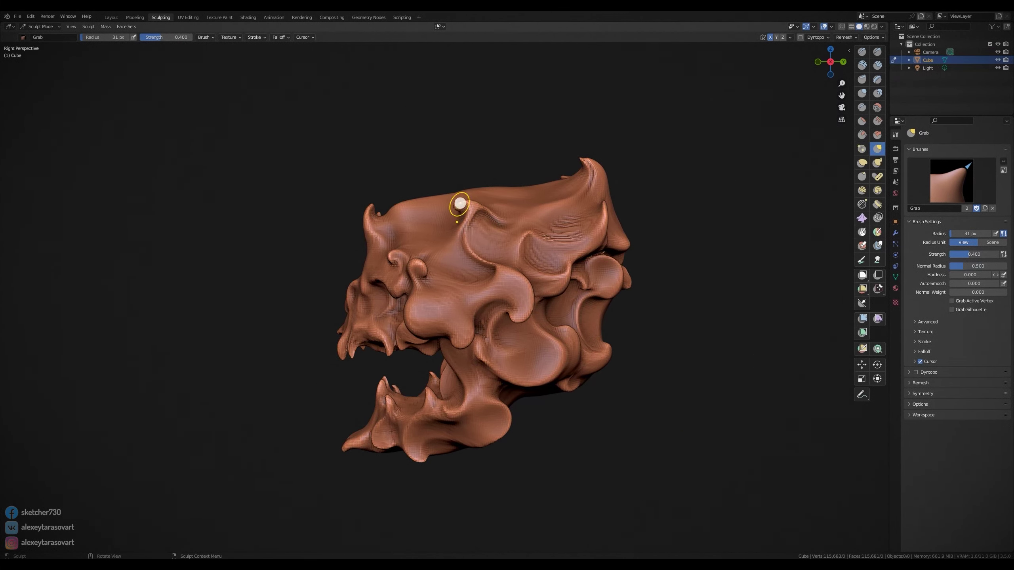
- Size the Grab brush for the jaw and upper cheek areas
key("f")
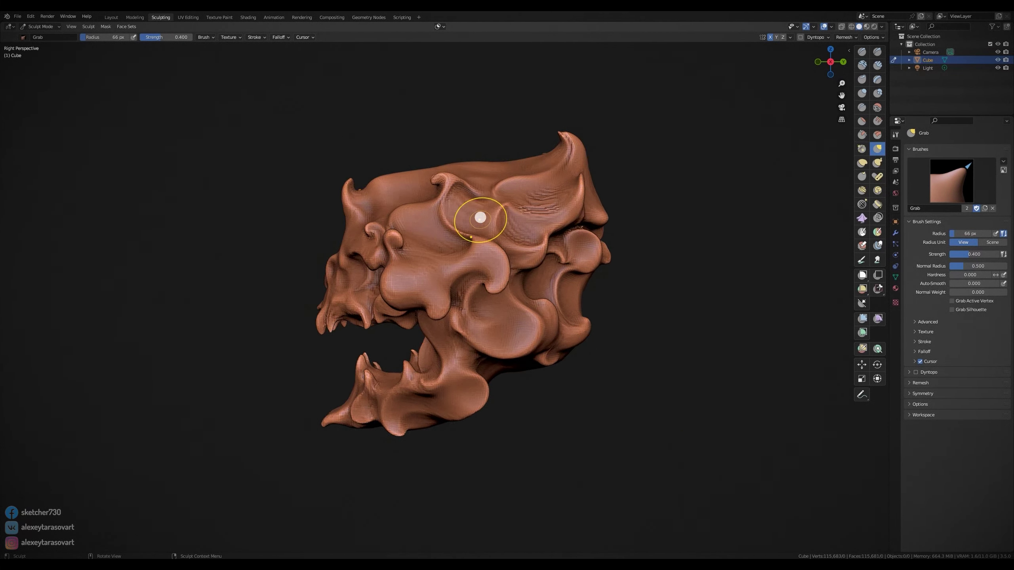
left_click(518, 215)
scroll(439, 180, "up", 3)
key("f")
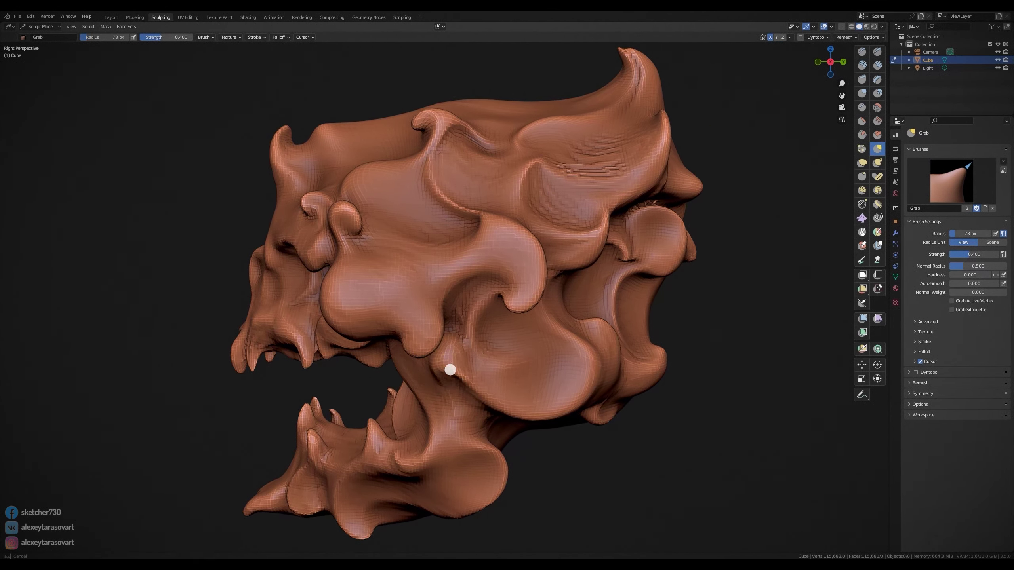
left_click(399, 338)
key("f")
left_click(400, 212)
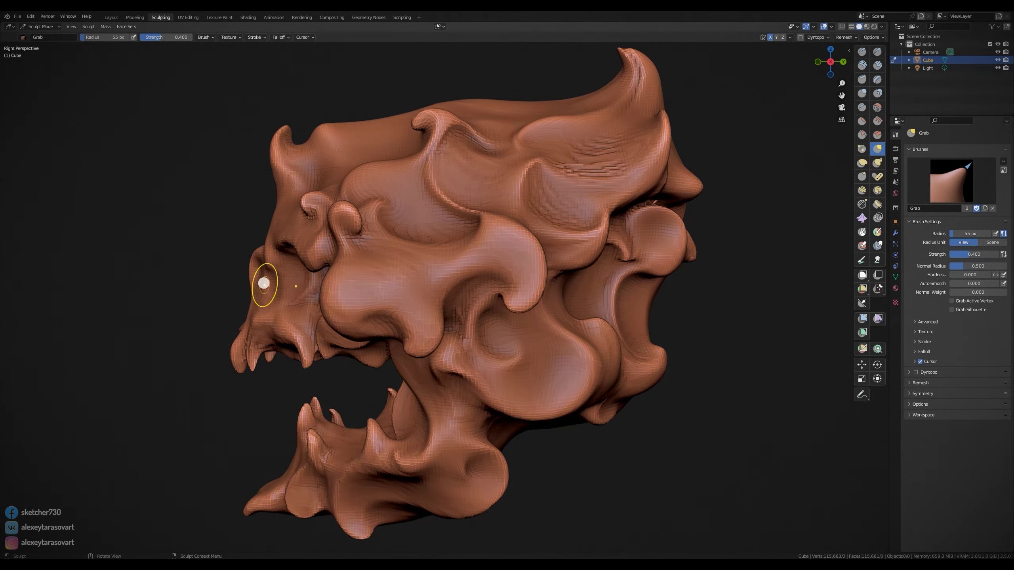
scroll(629, 272, "down", 3)
- Check the skull's front for symmetry, return to the side and switch to orthographic
middle_click_drag(628, 272, 496, 229, "alt")
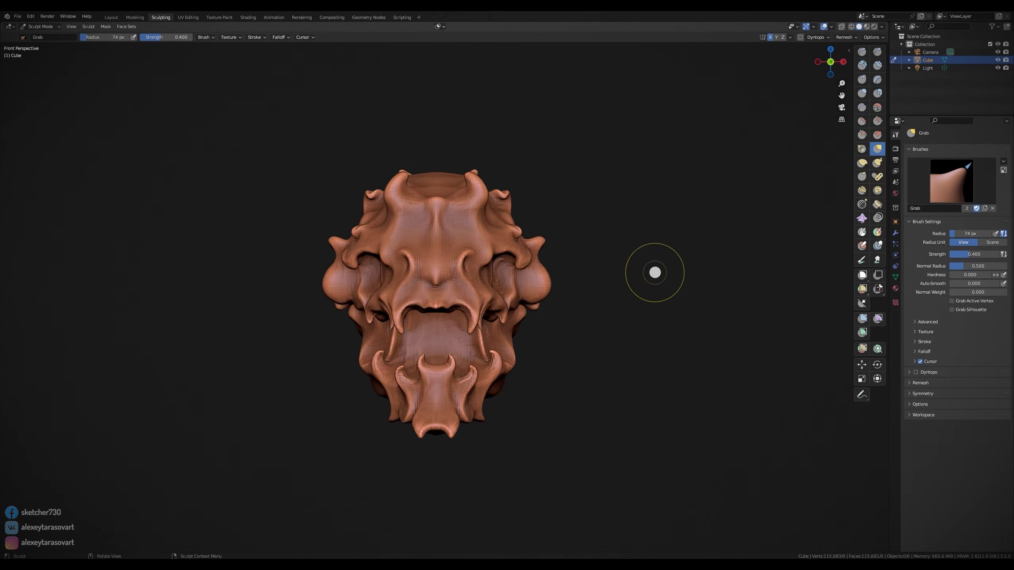
scroll(654, 272, "up", 3)
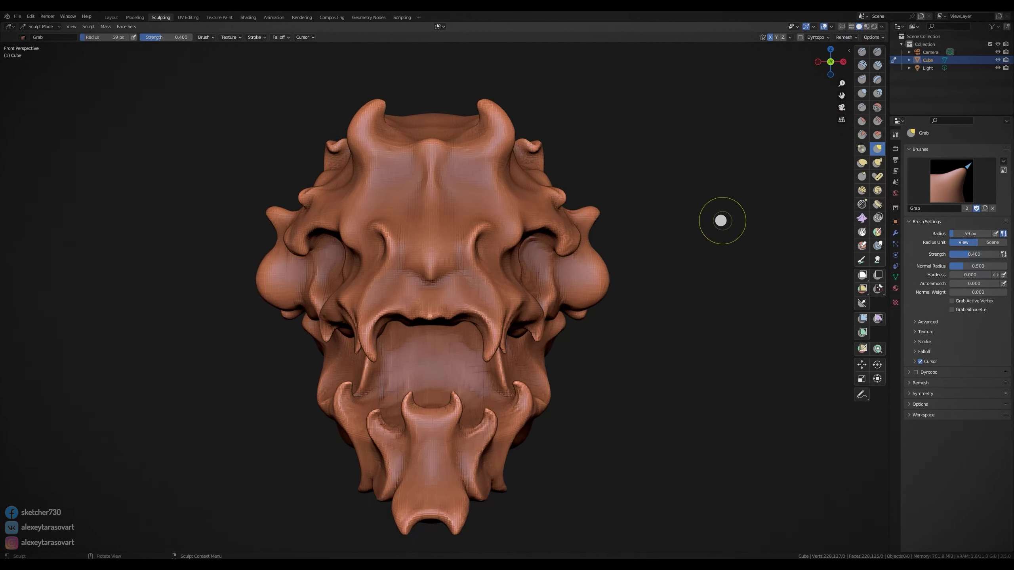
middle_click_drag(719, 219, 681, 210)
scroll(681, 210, "down", 4)
key("KP_5")
scroll(695, 219, "up", 4)
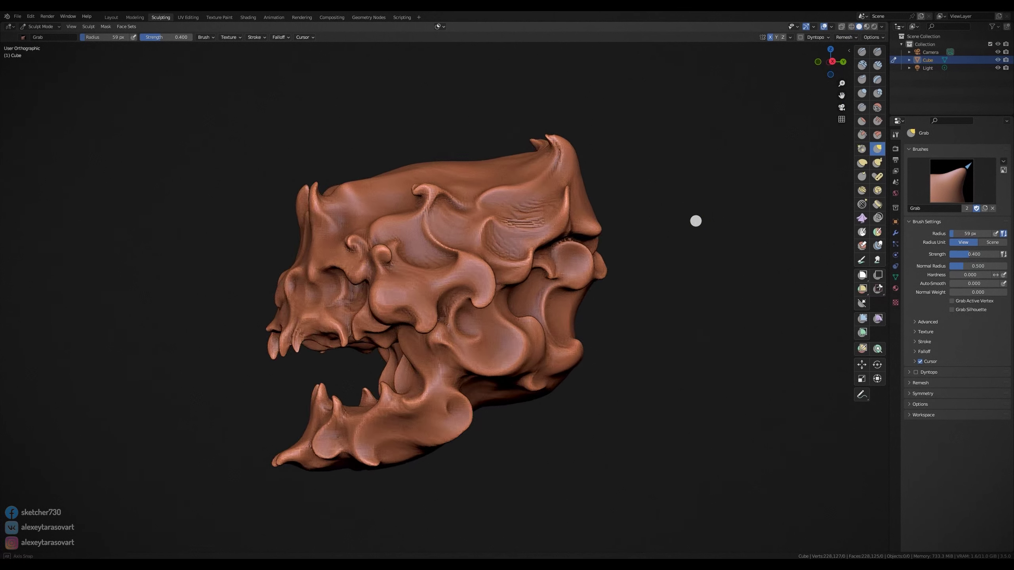
- Reshape the cranium swirl with Grab and smooth the creases on the upper skull
key("c")
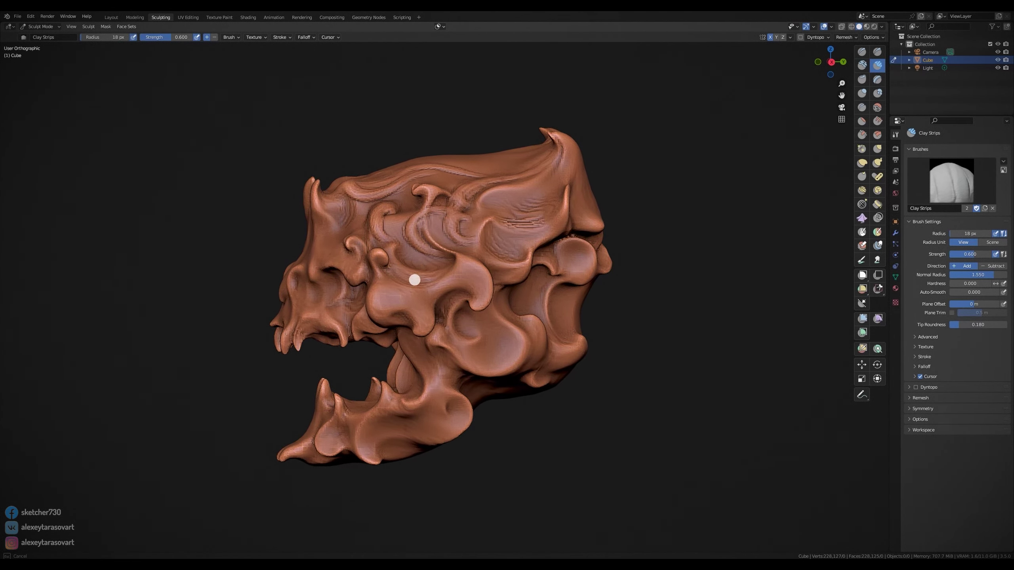
key("g")
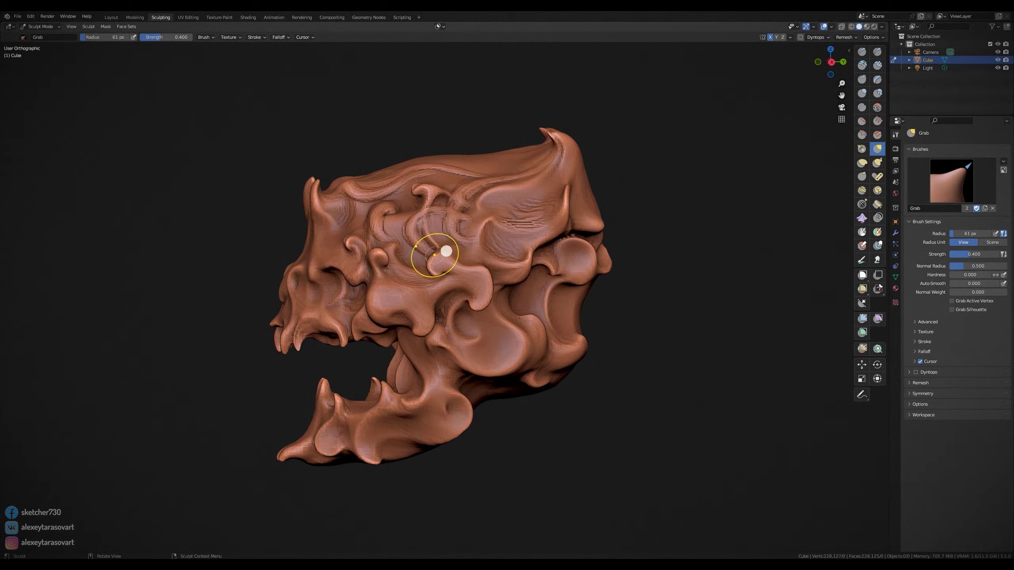
left_click_drag(435, 254, 419, 233)
key("f")
left_click(444, 212)
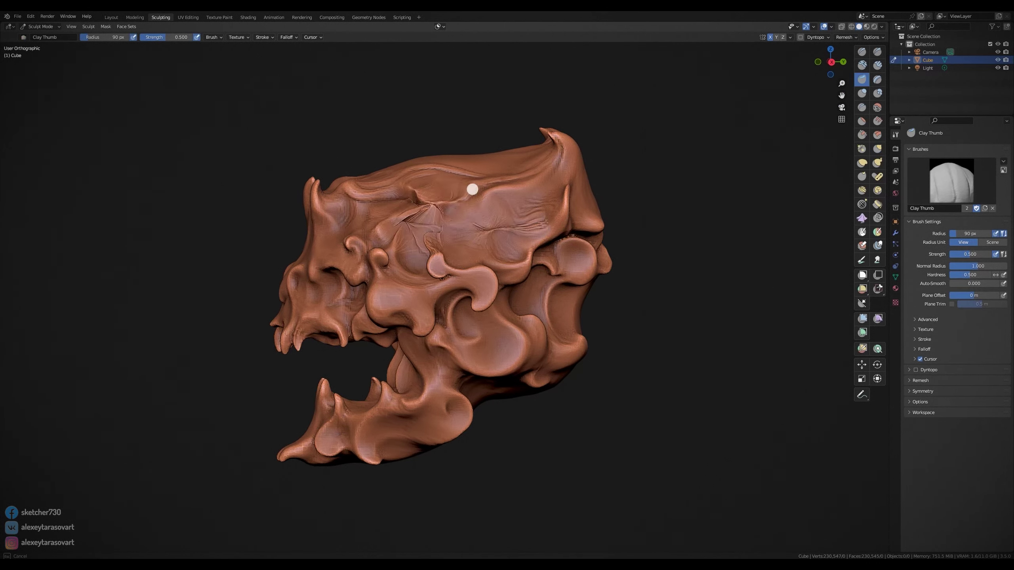
left_click_drag(472, 189, 532, 184, "shift")
- Build swirling Clay Strips strands on the upper skull and Grab the top horn higher
key("c")
left_click_drag(403, 208, 535, 216)
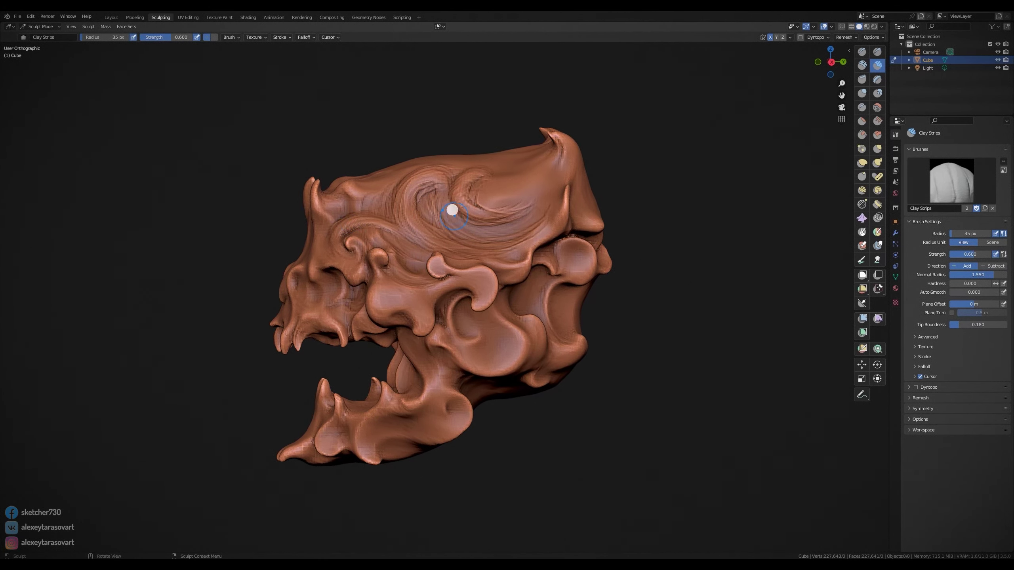
key("g")
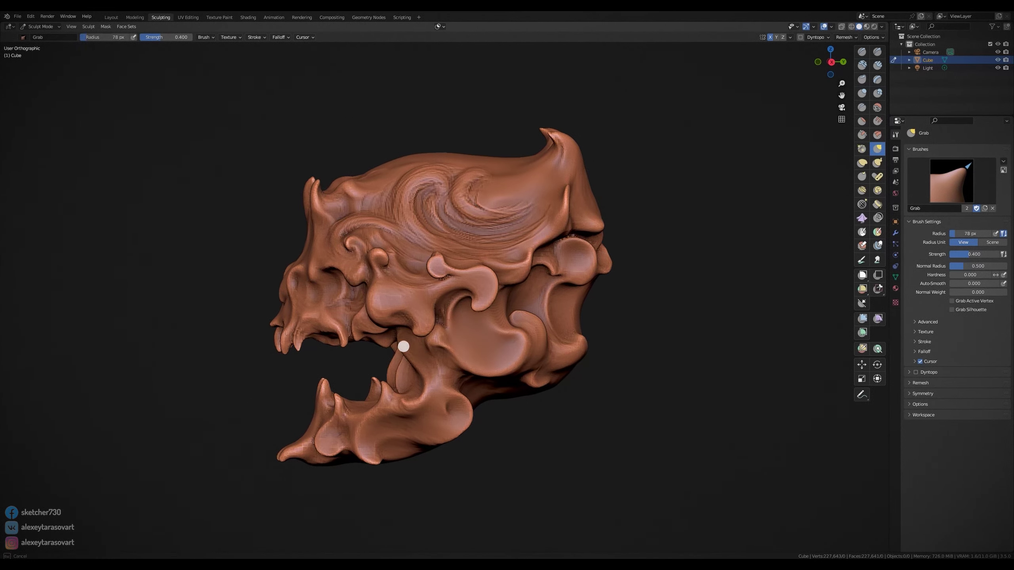
mouse_move(592, 219)
left_mouse_down()
mouse_move(577, 204)
mouse_move(579, 141)
left_mouse_up()
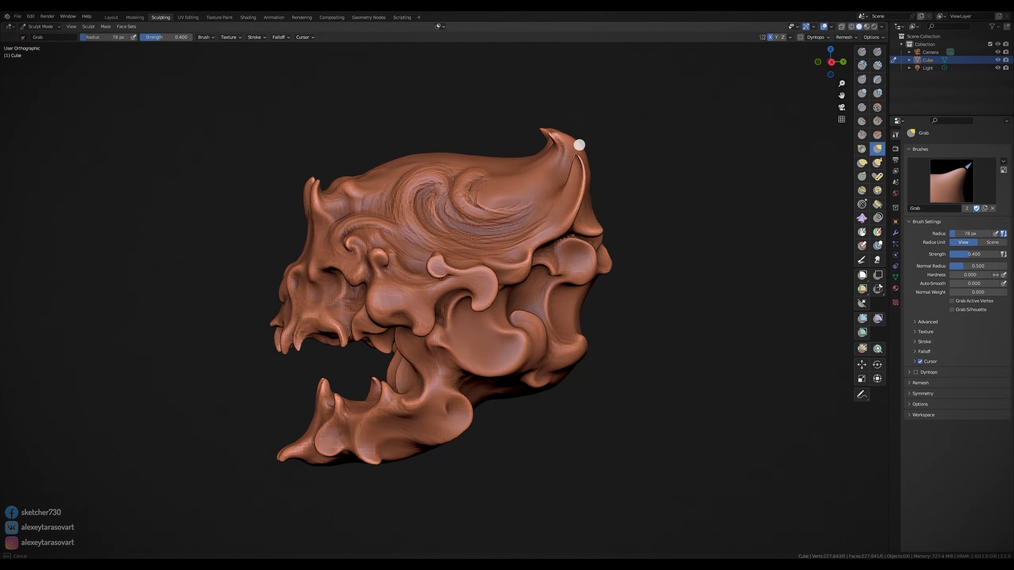
- Pull the cheek knob into a curved horn and add a bump beside the brow horn
key("i")
key("g")
left_click_drag(439, 264, 407, 248)
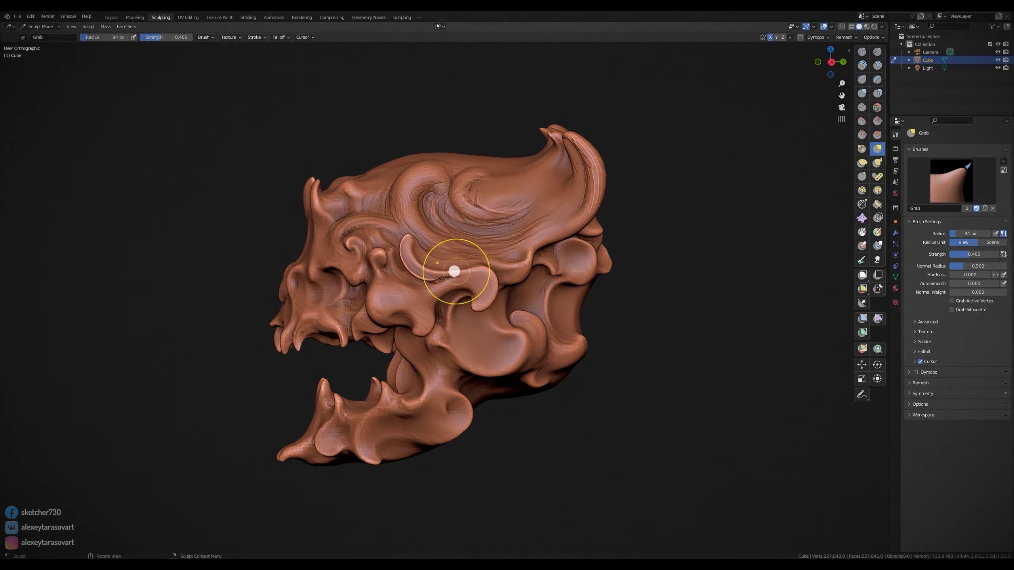
key("f")
left_click(327, 204)
left_click_drag(328, 204, 344, 187)
key("f")
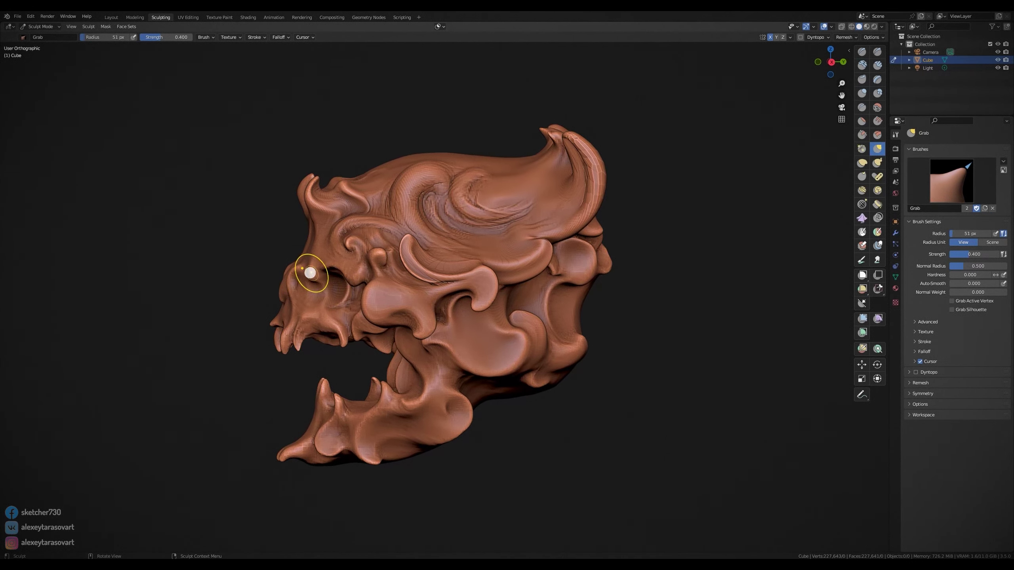
middle_click_drag(362, 385, 275, 349)
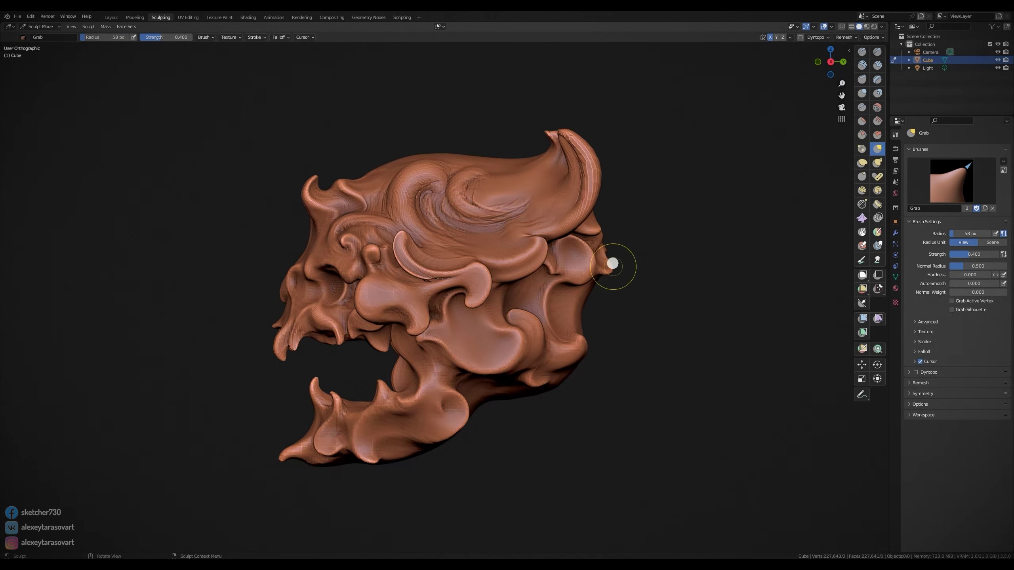
- Resize the Grab brush and shape an eyelid fold around the eye socket
key("f")
left_click(605, 280)
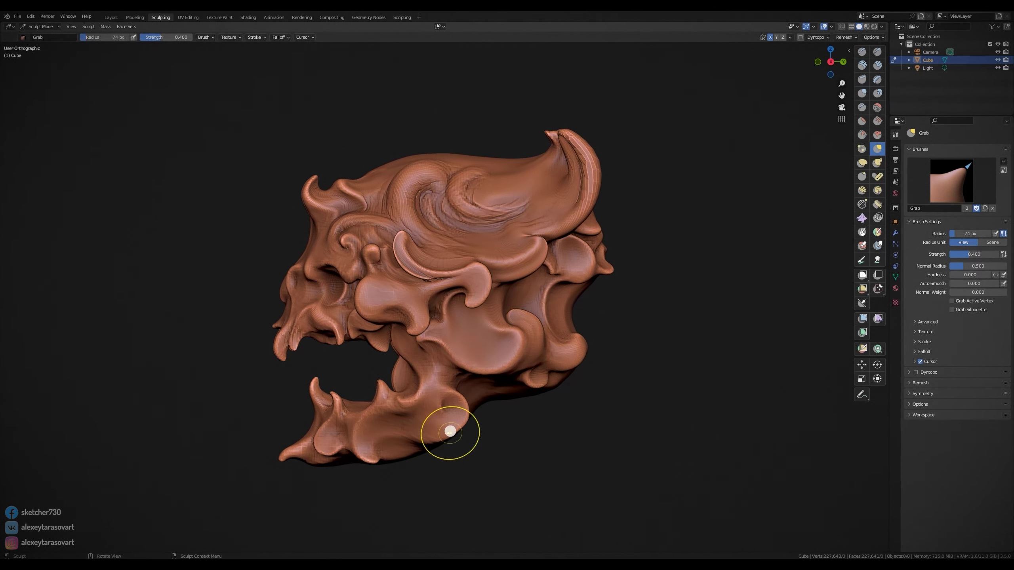
key("f")
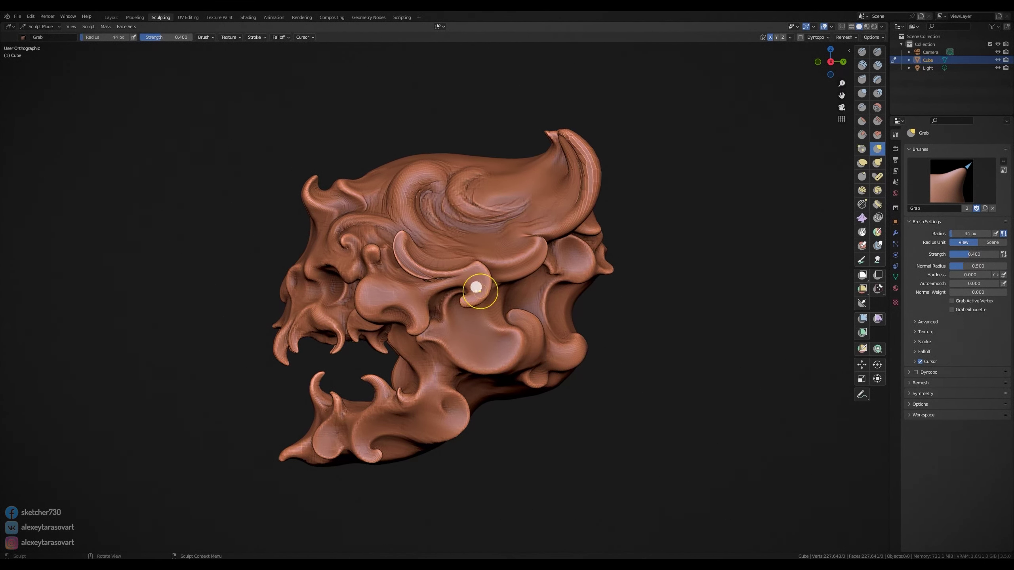
key("f")
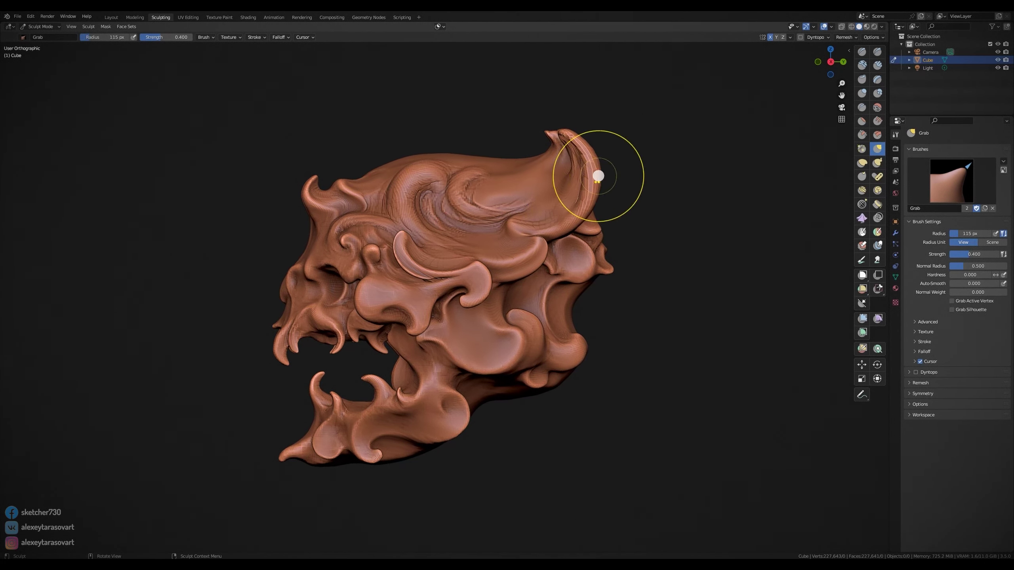
left_click(595, 176)
mouse_move(581, 255)
left_mouse_down()
mouse_move(571, 241)
mouse_move(557, 275)
left_mouse_up()
key("f")
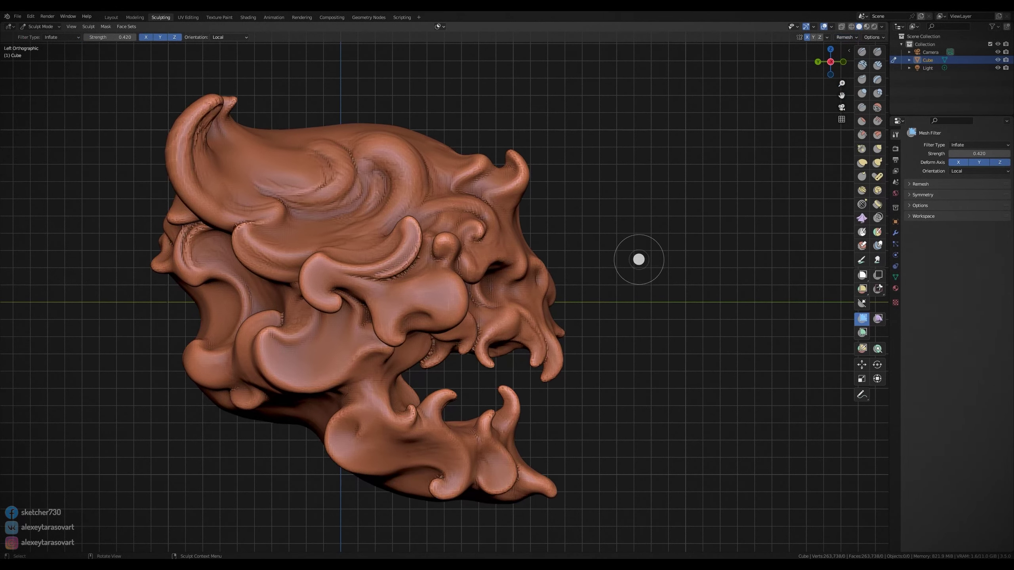
- In top view, Elastic Deform the ears and head outline outward with X symmetry
mouse_move(838, 126)
middle_mouse_down()
mouse_move(663, 287)
mouse_move(532, 215)
middle_mouse_up()
key("KP_7")
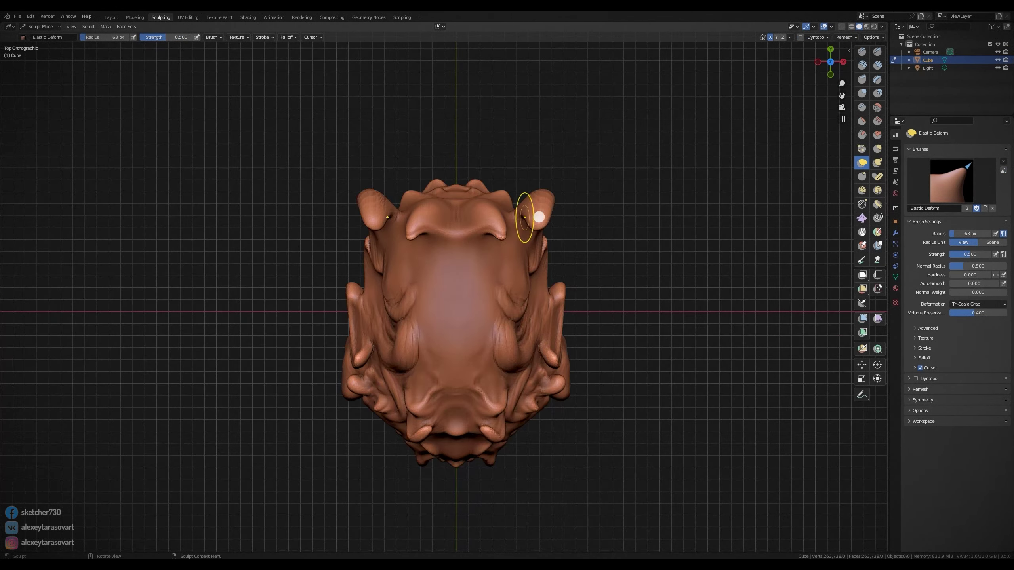
mouse_move(537, 225)
left_mouse_down()
mouse_move(493, 339)
mouse_move(513, 396)
mouse_move(486, 430)
left_mouse_up()
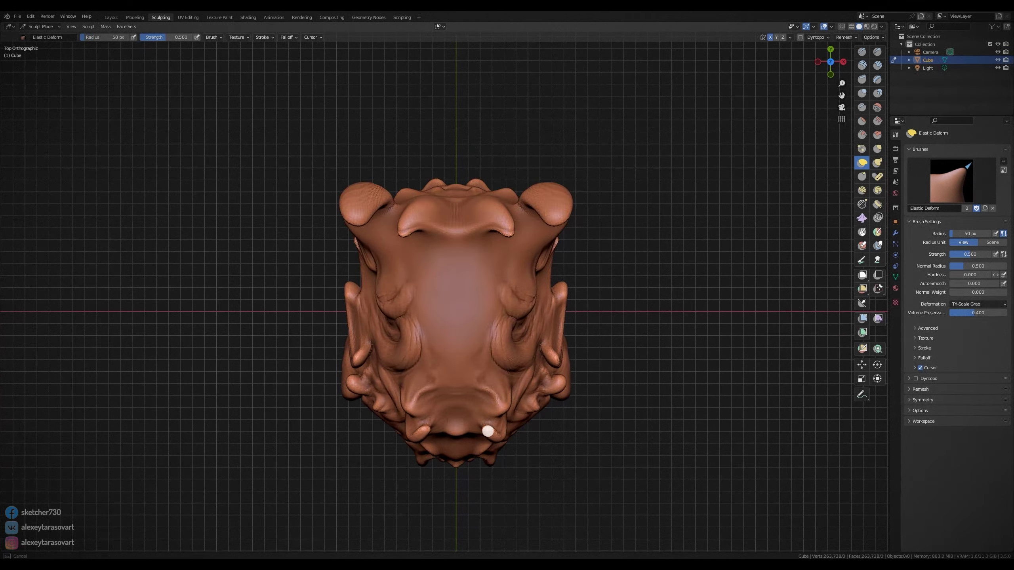
key("f")
mouse_move(361, 276)
left_mouse_down()
mouse_move(346, 347)
mouse_move(355, 295)
left_mouse_up()
key("f")
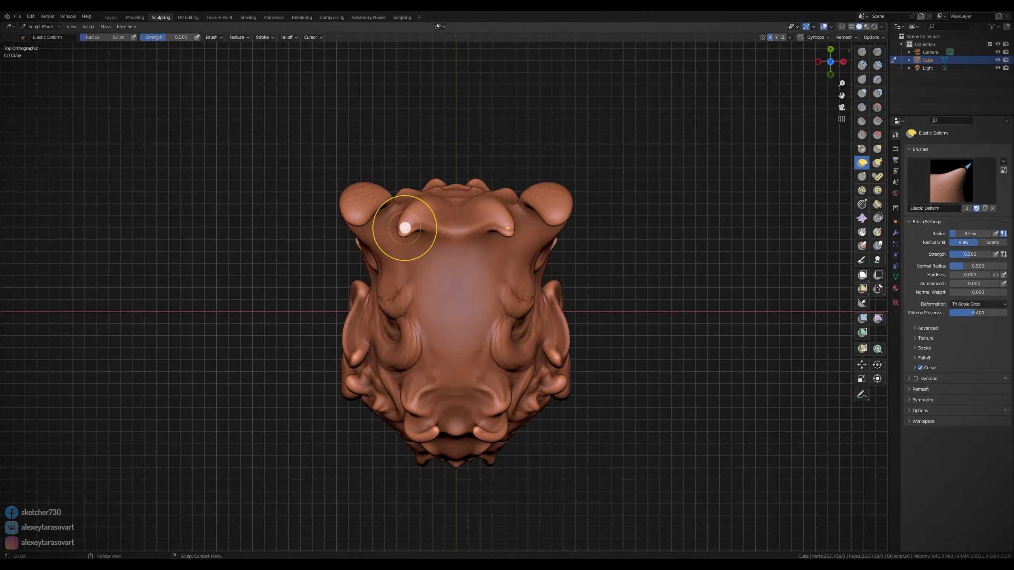
mouse_move(403, 227)
left_mouse_down()
mouse_move(331, 204)
mouse_move(403, 197)
mouse_move(366, 195)
left_mouse_up()
- Sweep the brow ridge into upturned horn tips
key("f")
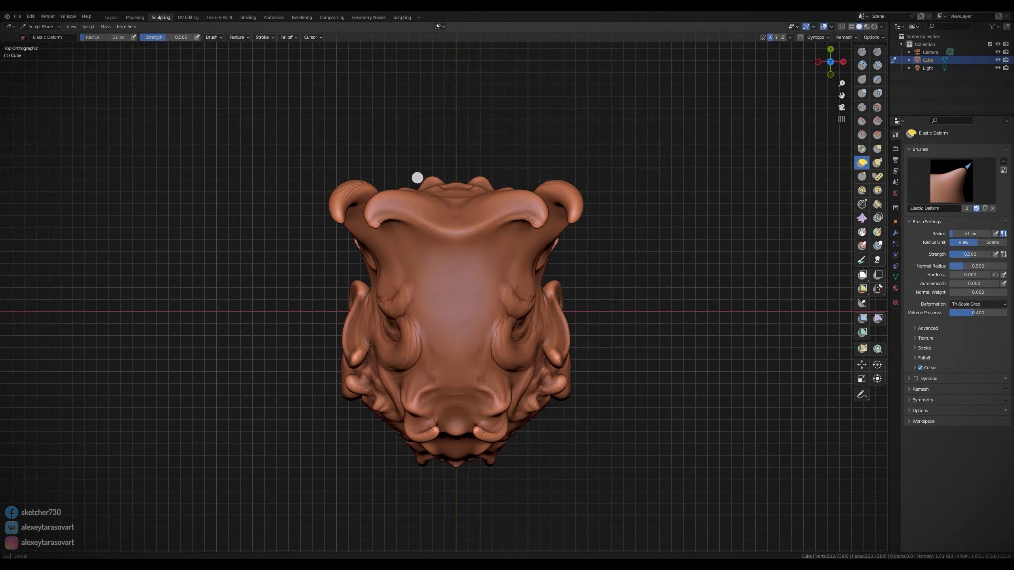
left_click_drag(504, 192, 550, 202)
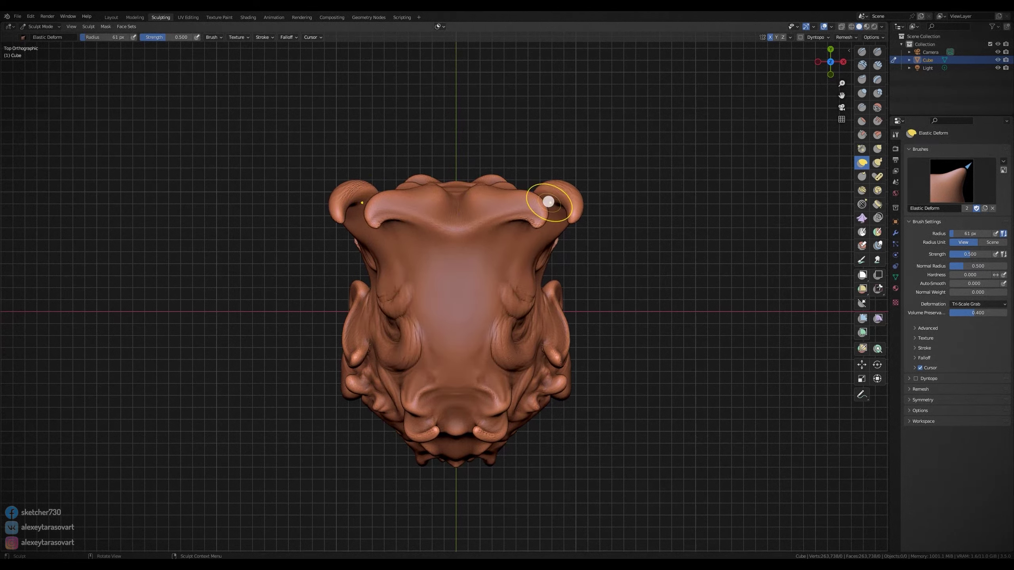
key("f")
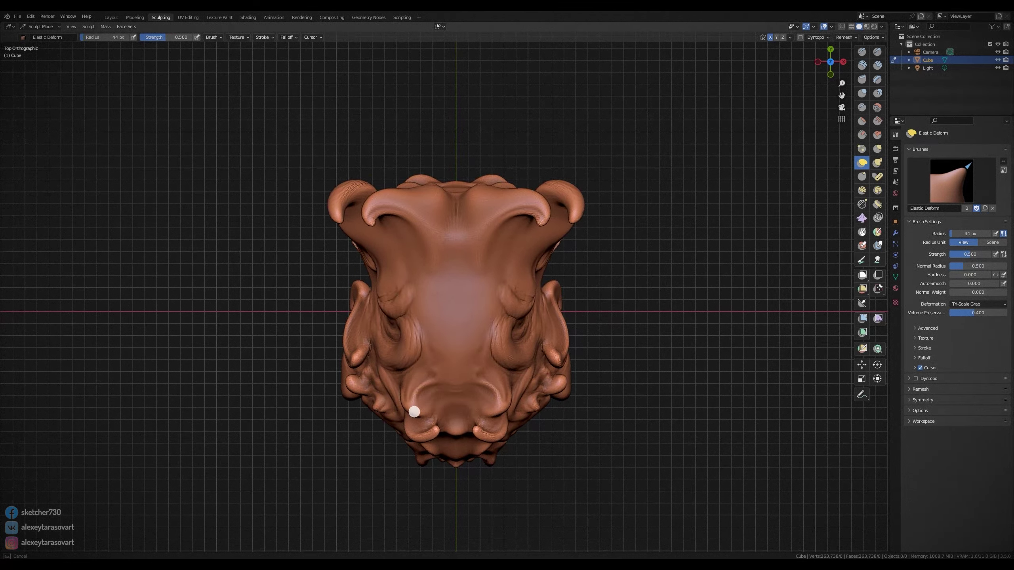
- Pull the mirrored lower cheek lobes outward with Snake Hook, then check the front view
key("k")
left_click_drag(558, 328, 564, 370)
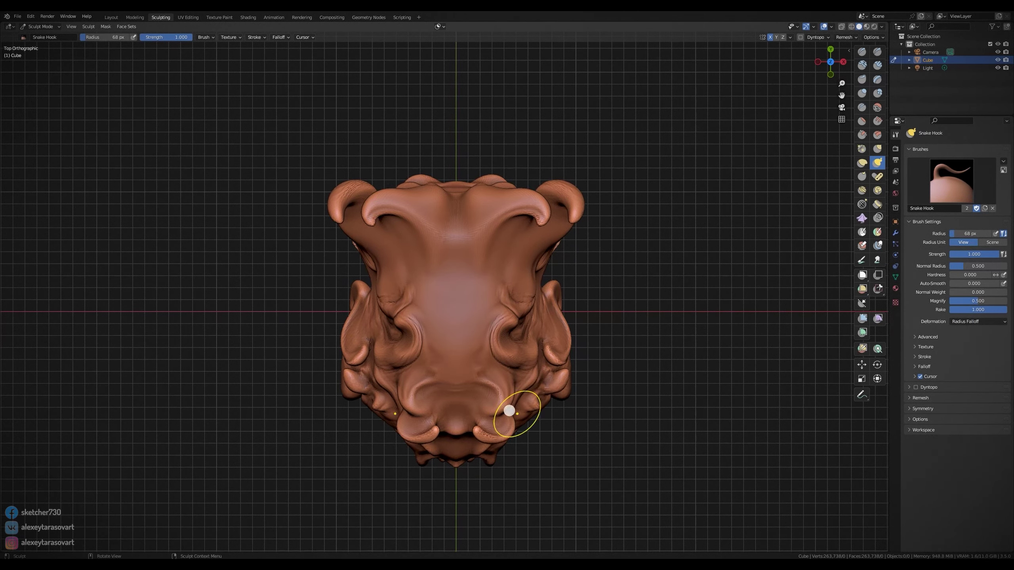
key("f")
left_click(516, 385)
mouse_move(516, 385)
middle_mouse_down()
mouse_move(642, 335)
mouse_move(547, 238)
middle_mouse_up()
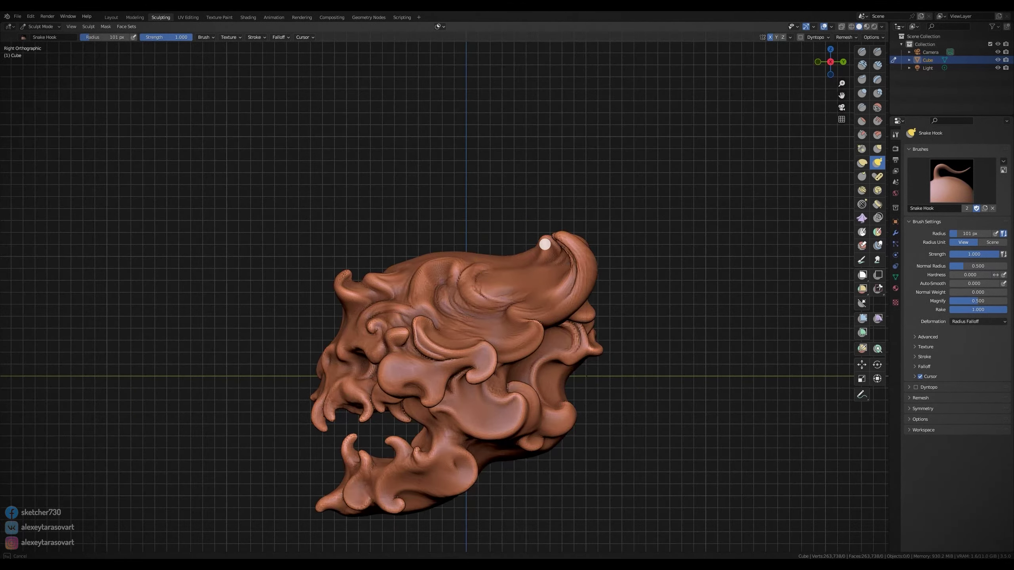
key("KP_1")
- From the front, Grab the horns upward, cheeks outward and the fang into the mouth
key("g")
left_click_drag(606, 235, 604, 229)
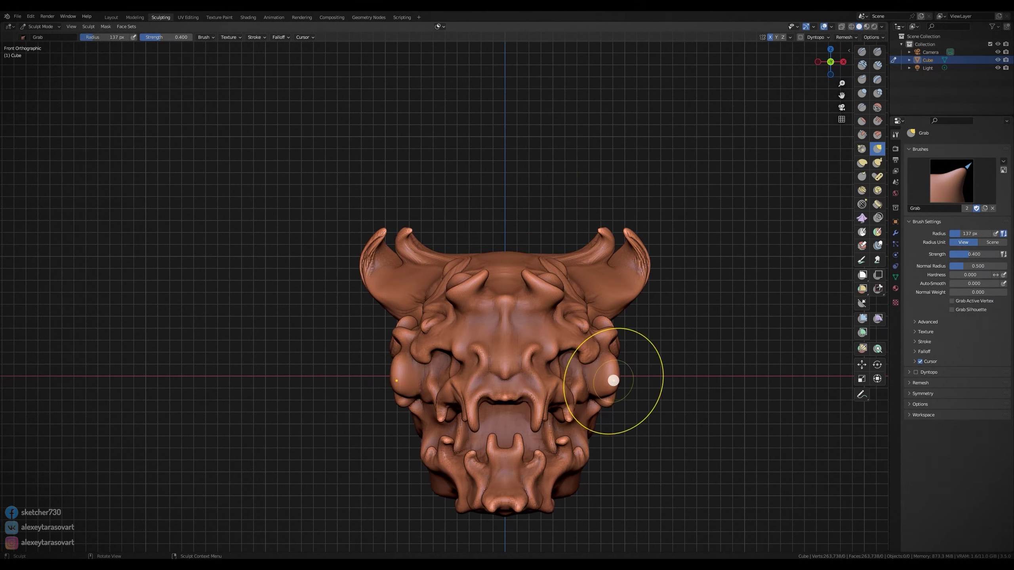
left_click_drag(612, 373, 627, 362)
key("f")
left_click(597, 392)
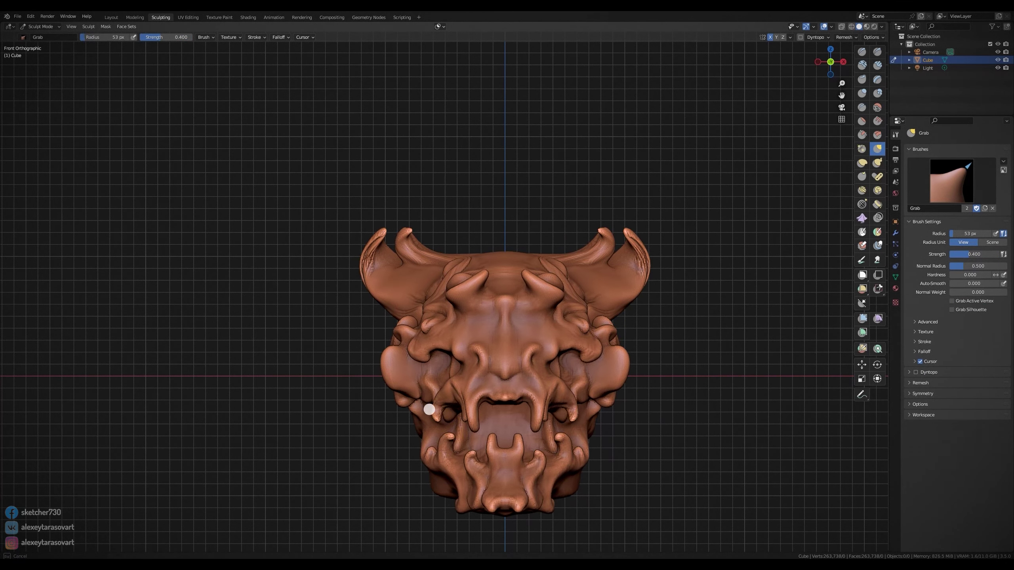
left_click(429, 409)
left_click_drag(435, 414, 479, 428)
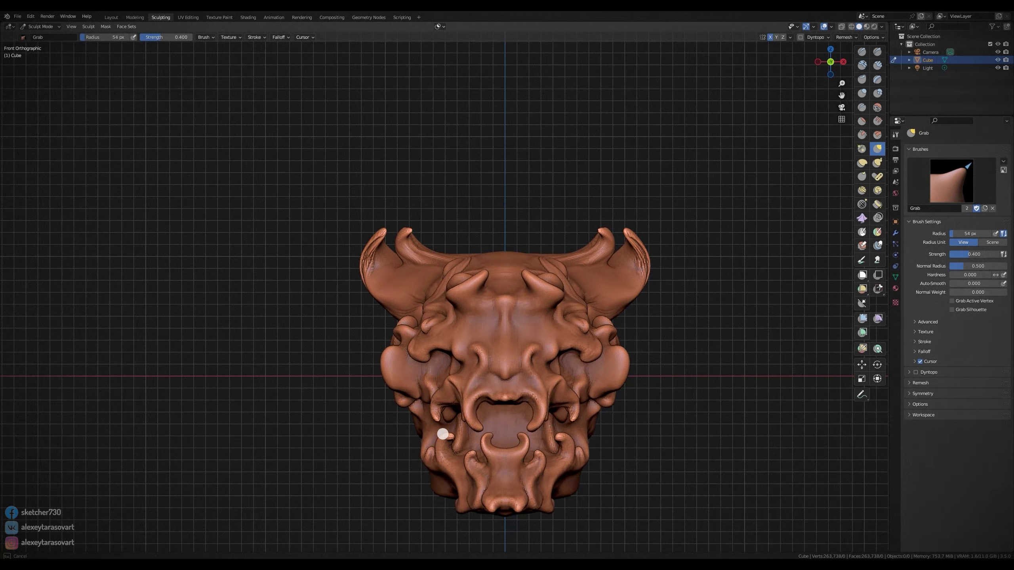
- Pull the horn tips higher and outward, then lift the horn base in right view
key("f")
left_click(419, 465)
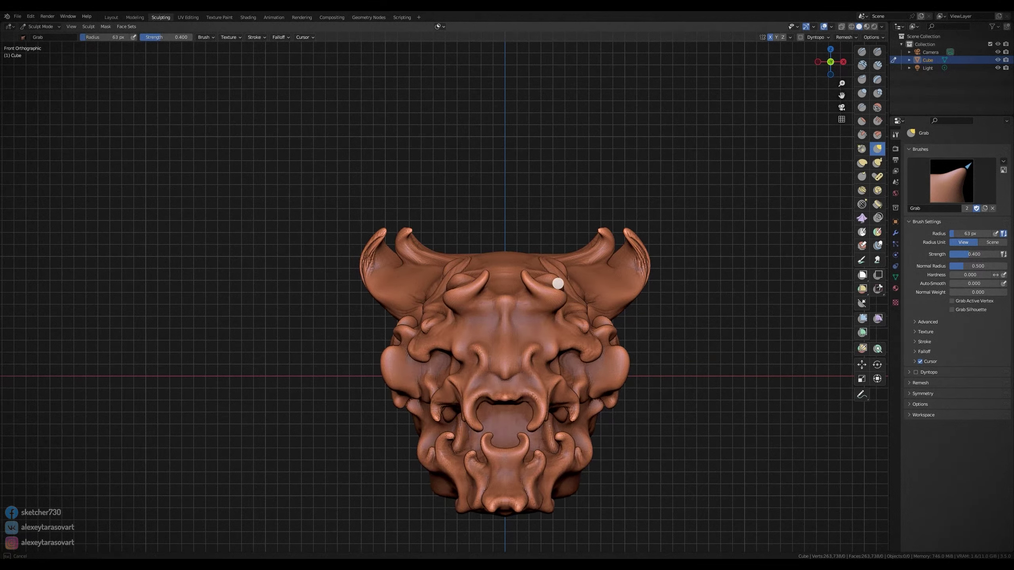
mouse_move(452, 274)
left_mouse_down()
mouse_move(362, 276)
mouse_move(413, 229)
left_mouse_up()
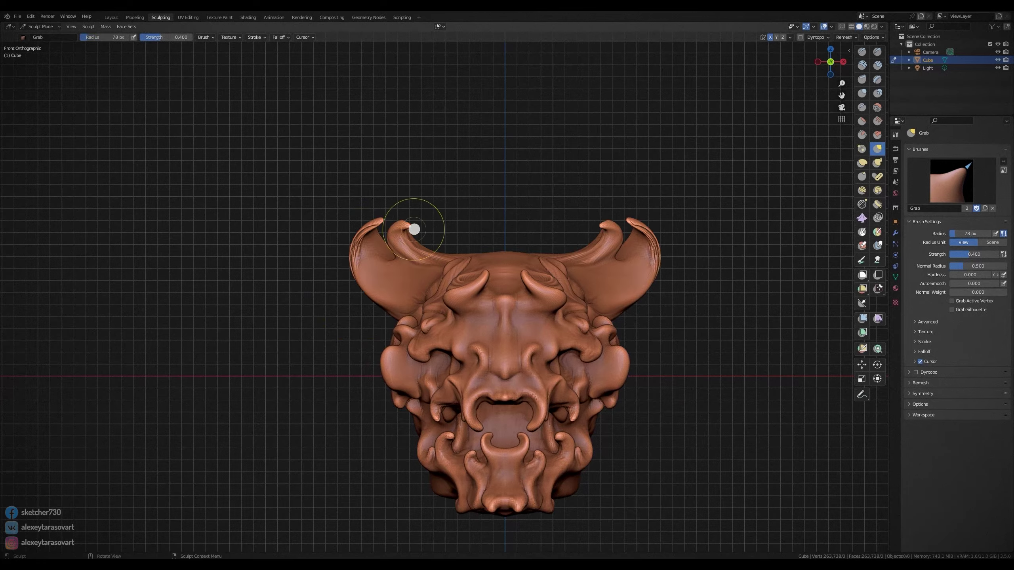
key("KP_3")
key("f")
left_click(402, 247)
left_click_drag(545, 252, 520, 238)
- Reshape the horn's lower edge above the eye
key("f")
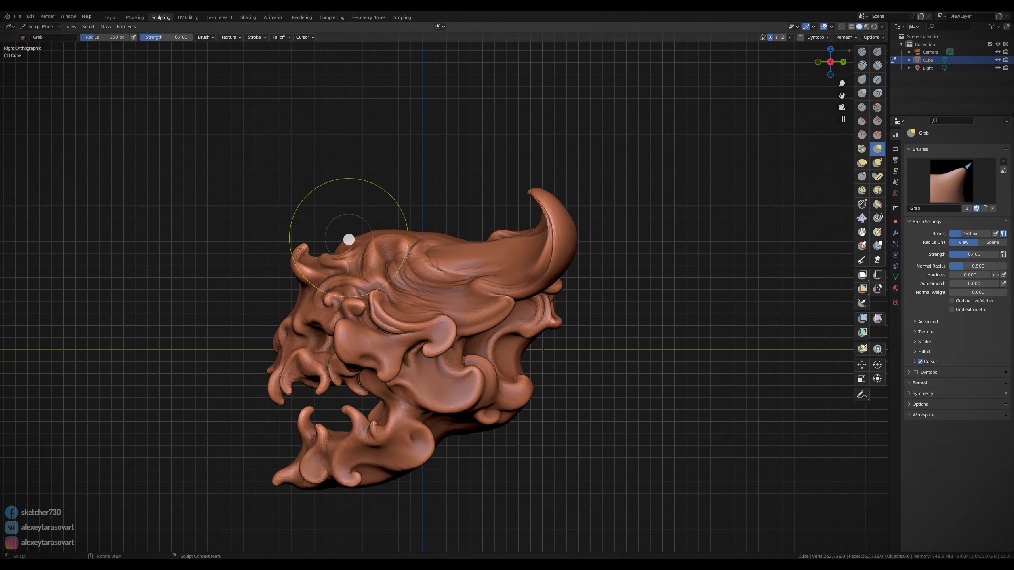
left_click(374, 258)
left_click(439, 292)
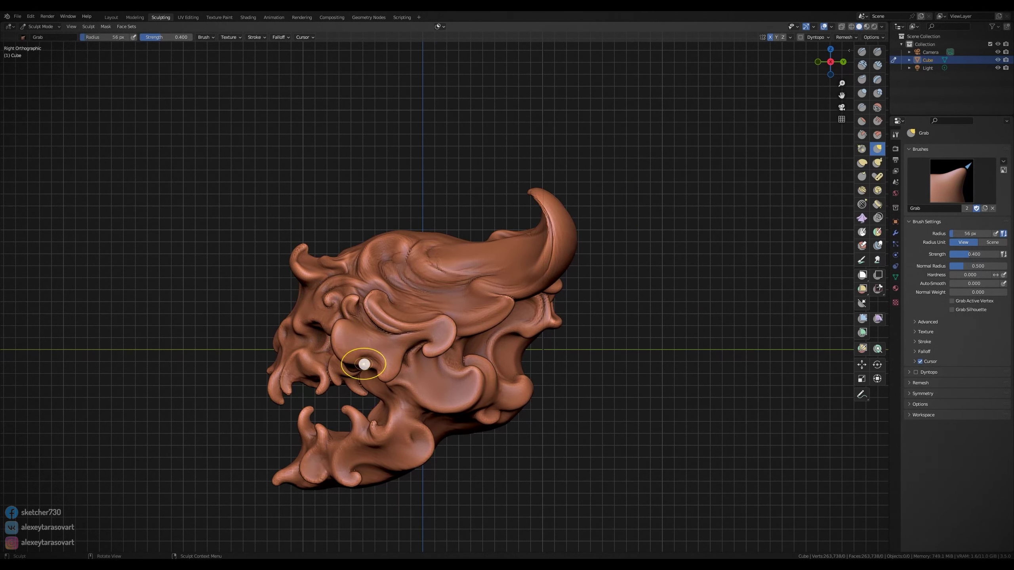
key("f")
left_click(352, 336)
left_click_drag(506, 300, 502, 315)
key("f")
left_click(429, 437)
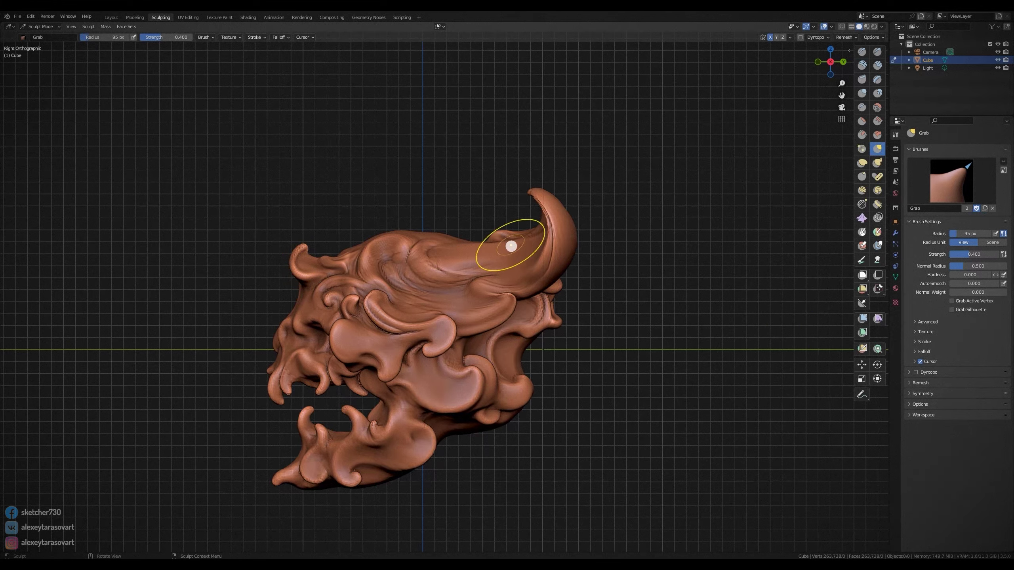
- Enlarge and reshape the horn and its base
key("f")
left_click(543, 256)
left_click_drag(543, 256, 561, 318)
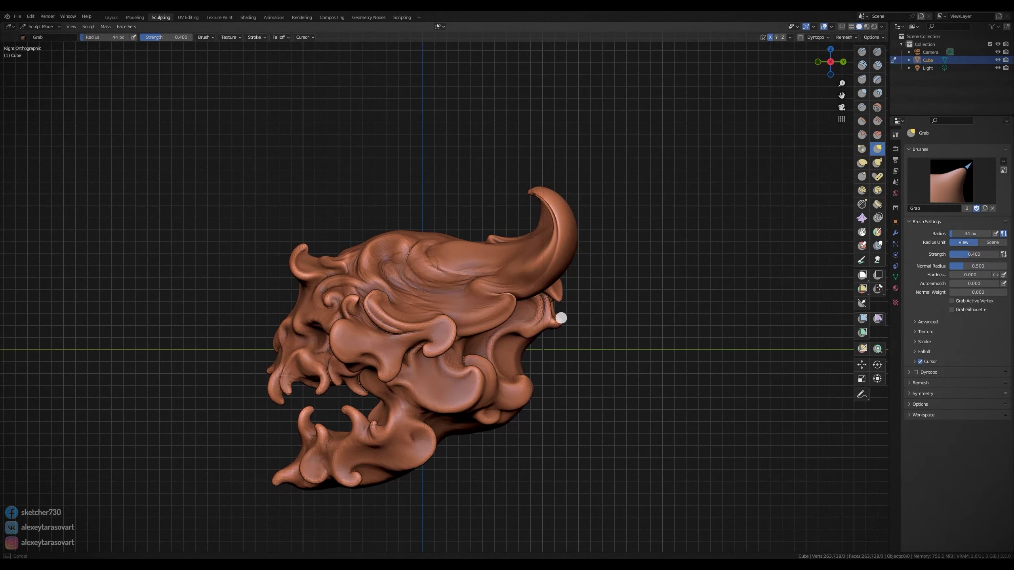
key("f")
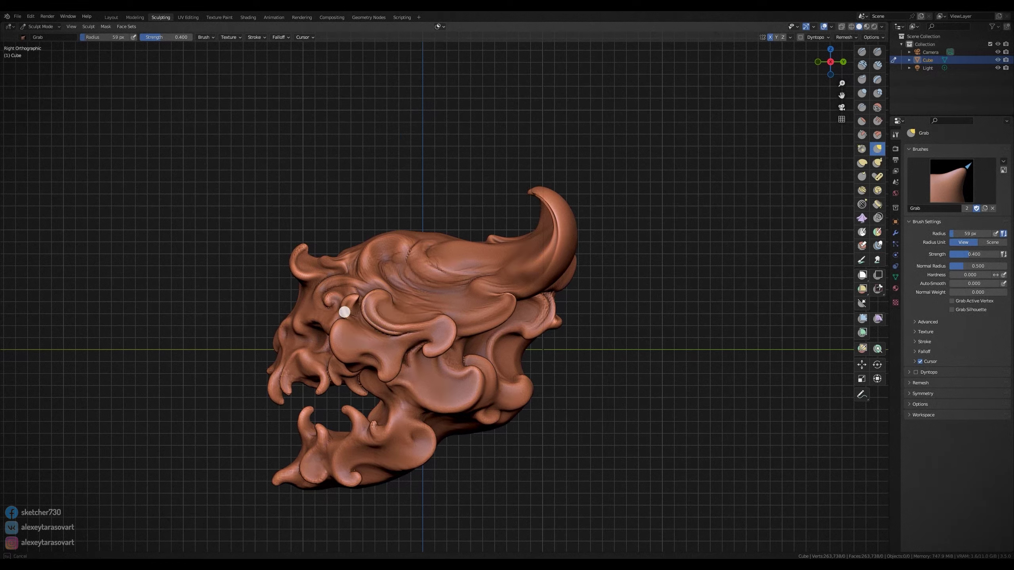
middle_click_drag(695, 331, 728, 312, "shift")
key("f")
left_click(423, 252)
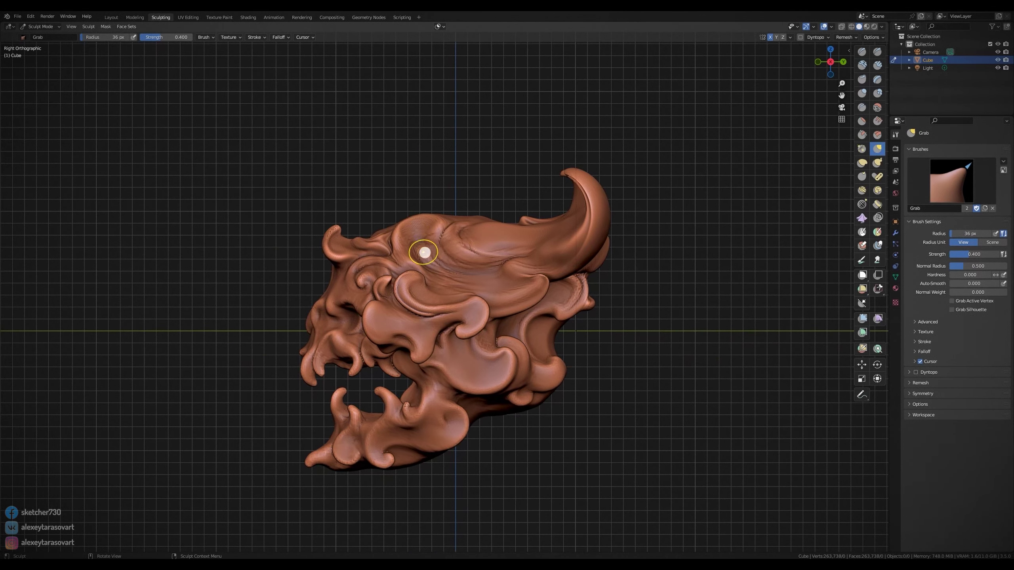
- Fill out the horn with Clay Strips and Grab, then puff the mesh with an Inflate filter
key("c")
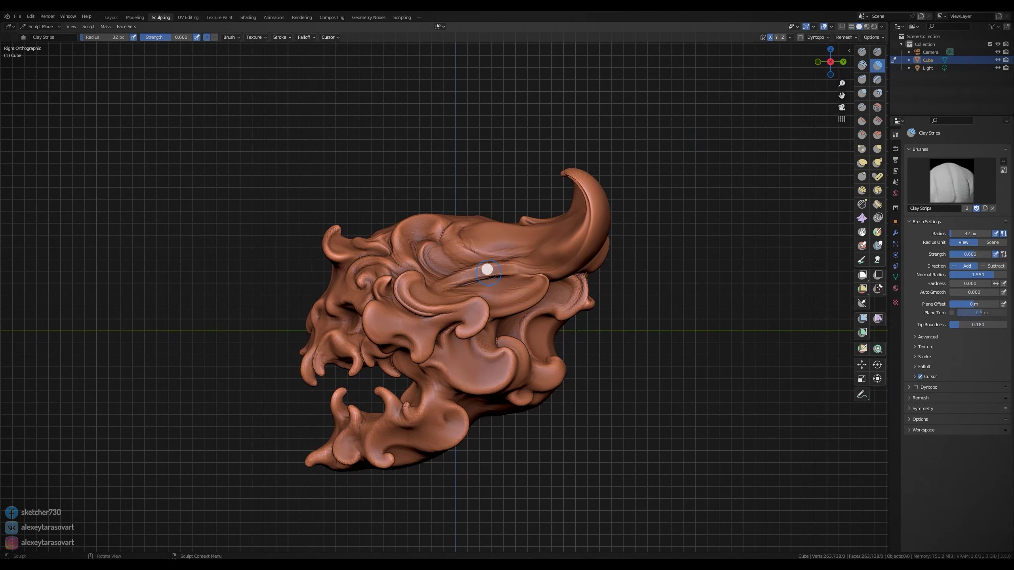
left_click(514, 278)
key("g")
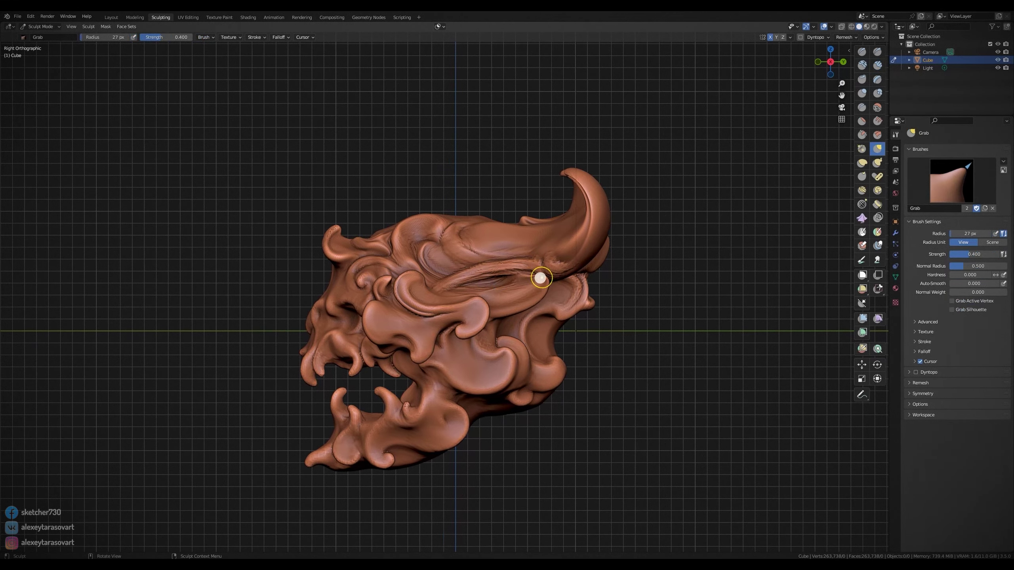
key("bracketright")
key("bracketright")
key("bracketright")
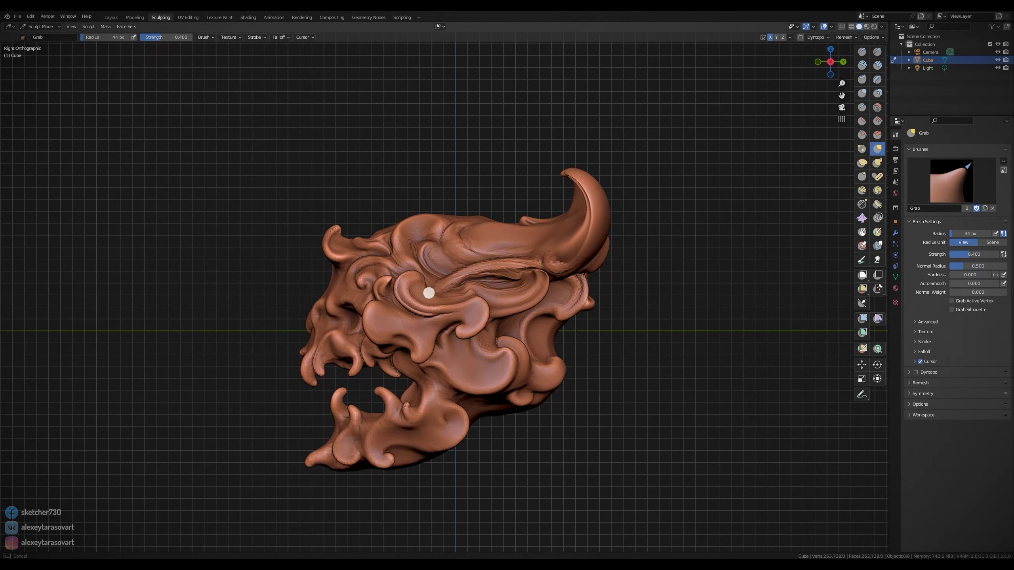
key("c")
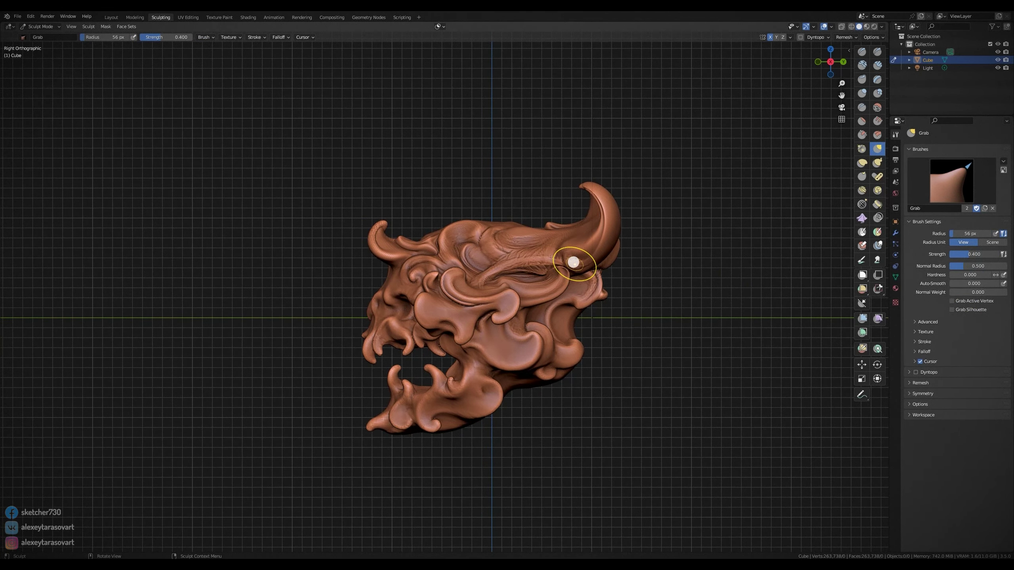
key("f")
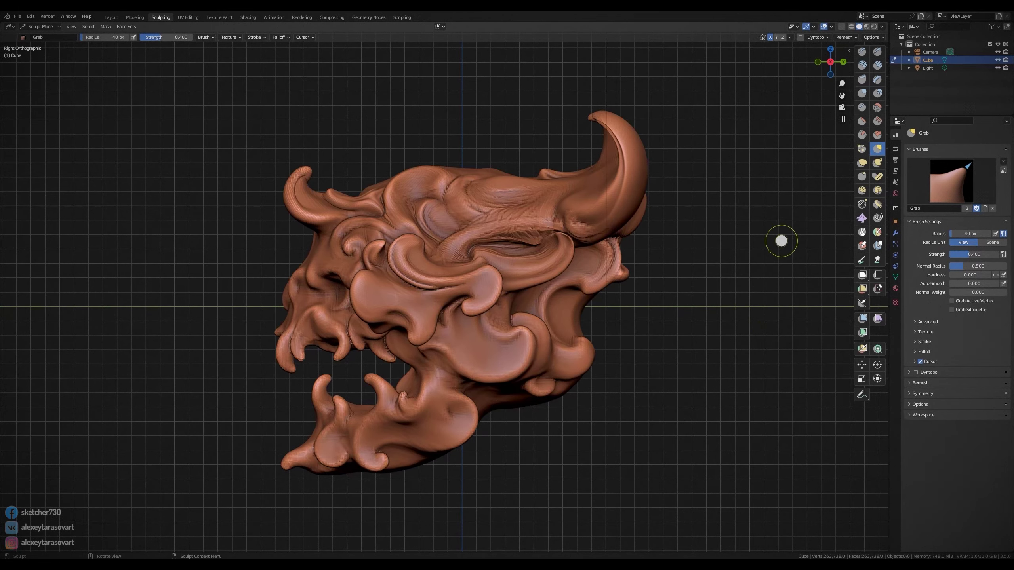
key("shift+space")
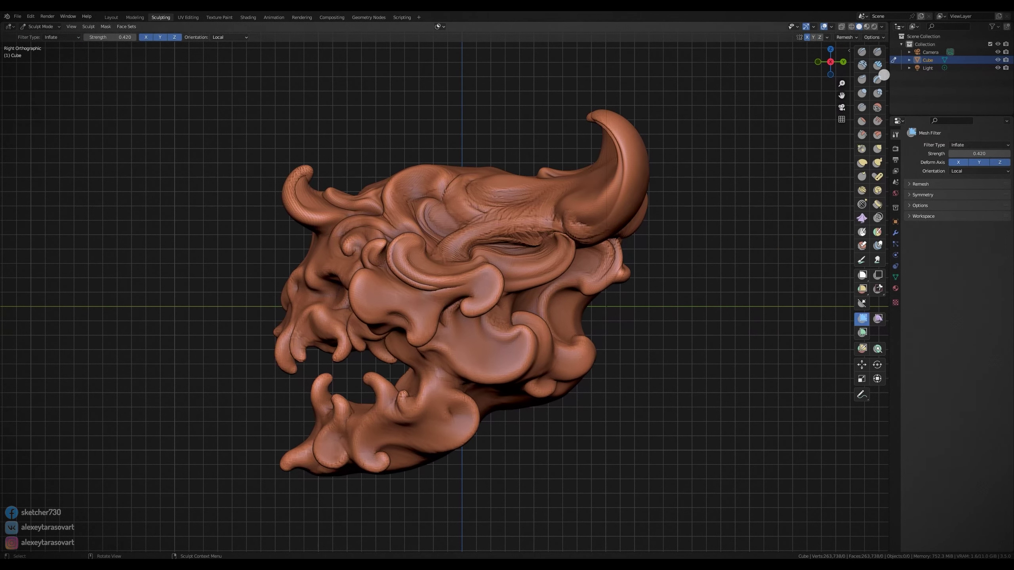
left_click(877, 65)
- From the front view, grab the horn and eye regions symmetrically and lift the area between the horns
key("KP_1")
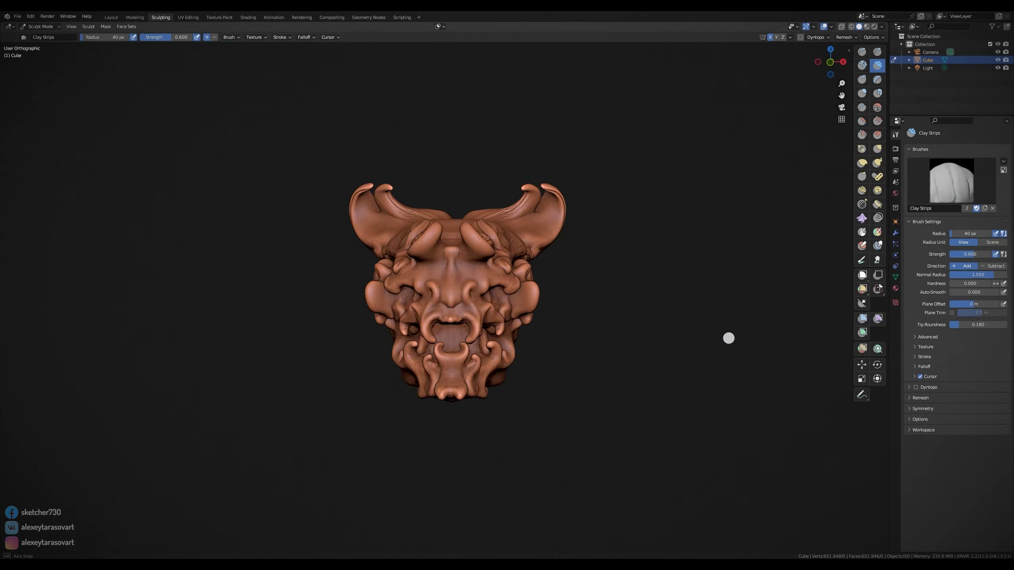
scroll(714, 335, "up", 2)
left_click(878, 149)
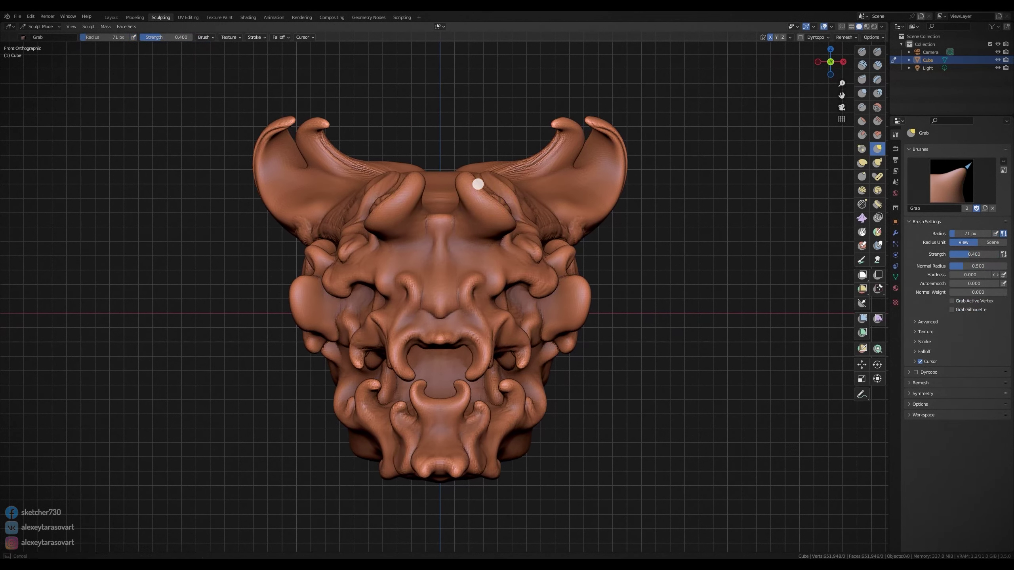
mouse_move(483, 181)
left_mouse_down()
mouse_move(510, 181)
mouse_move(532, 287)
mouse_move(544, 295)
left_mouse_up()
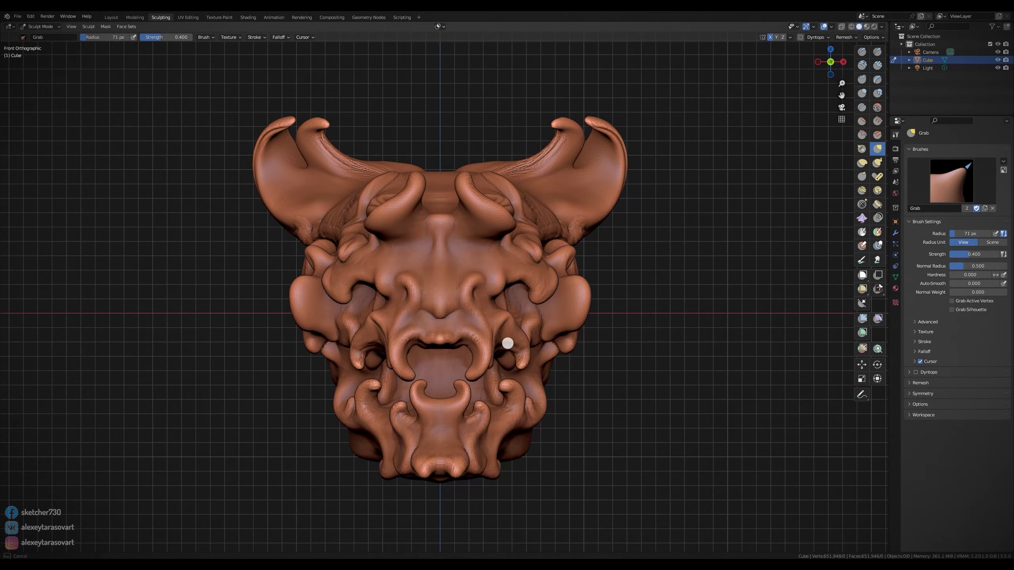
key("f")
left_click(362, 402)
mouse_move(519, 176)
left_mouse_down()
mouse_move(505, 159)
mouse_move(579, 191)
mouse_move(627, 170)
left_mouse_up()
- Inflate and thicken both horns, pull the right horn tip, and remesh to smooth them
key("i")
left_click_drag(613, 129, 581, 163)
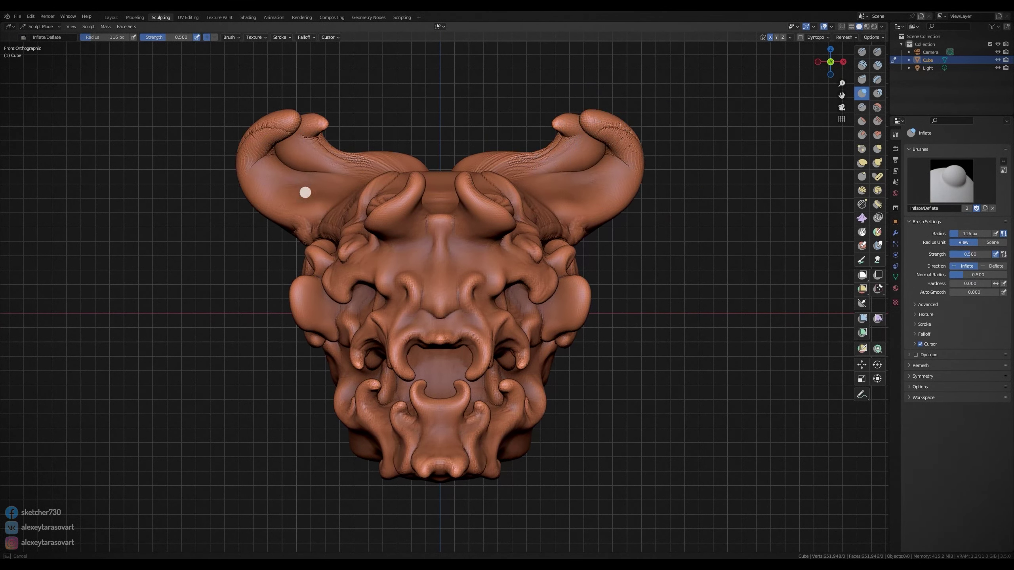
left_click_drag(306, 192, 301, 163)
key("g")
left_click_drag(585, 113, 556, 127)
key("ctrl+r")
- With a resized Grab brush, pull the lump near the right ear outward and check it from the side
key("f")
left_click(559, 131)
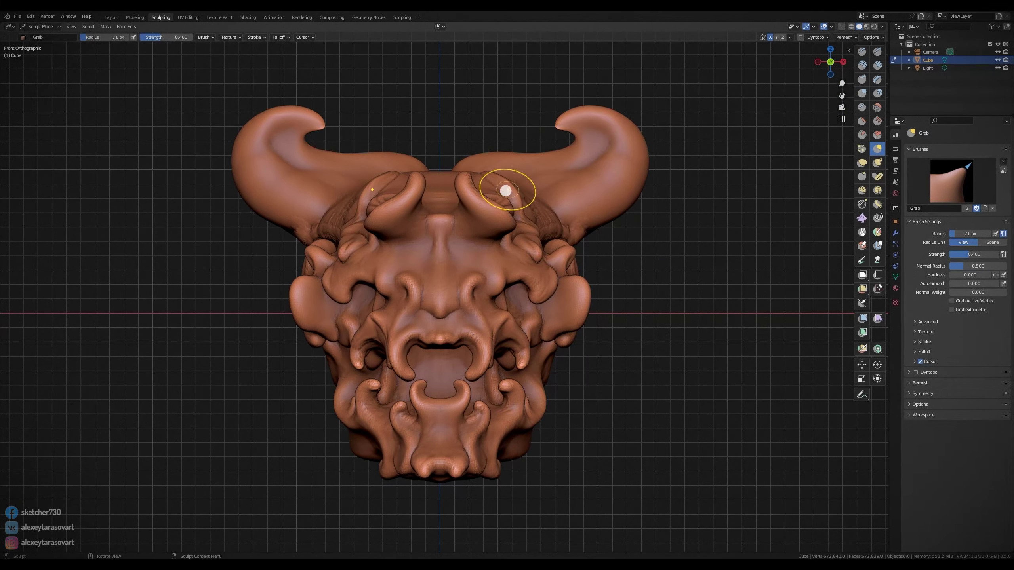
key("f")
left_click(516, 287)
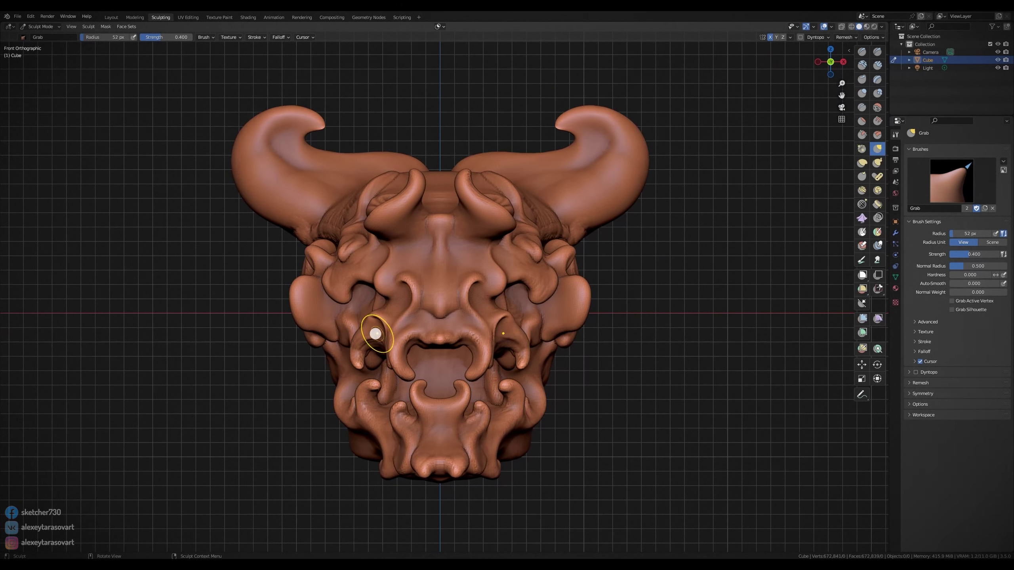
left_click_drag(544, 266, 568, 263)
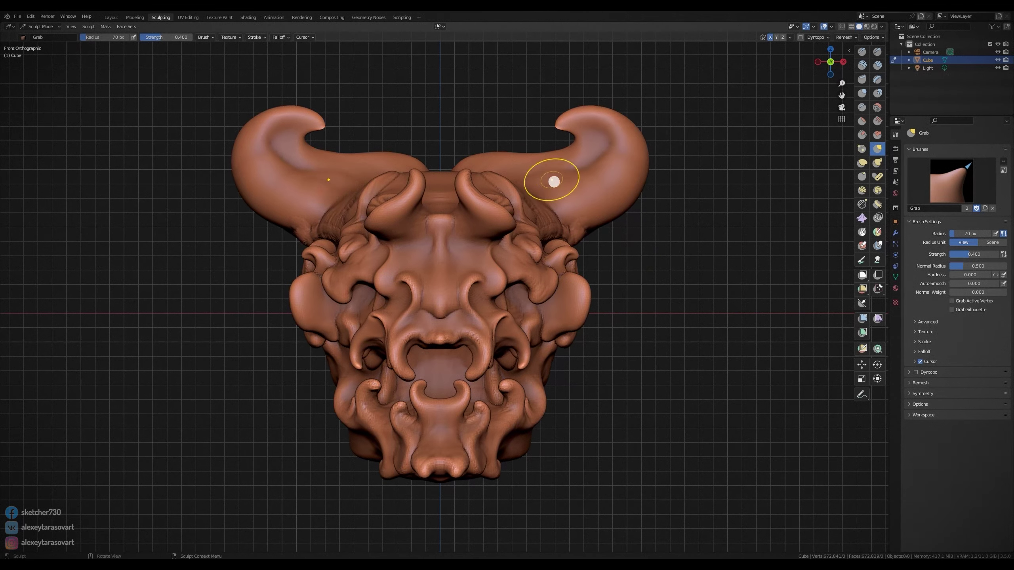
mouse_move(702, 289)
middle_mouse_down()
mouse_move(606, 284)
mouse_move(502, 245)
middle_mouse_up()
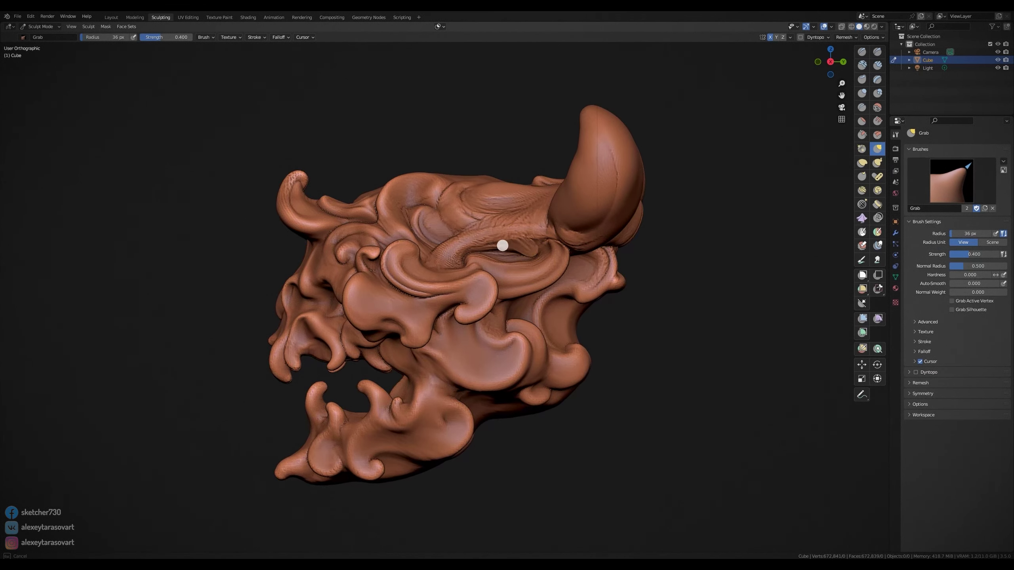
mouse_move(603, 206)
middle_mouse_down()
mouse_move(607, 219)
mouse_move(572, 190)
middle_mouse_up()
- Back at the front with a smaller Grab brush, reshape the brows around both eyes
key("c")
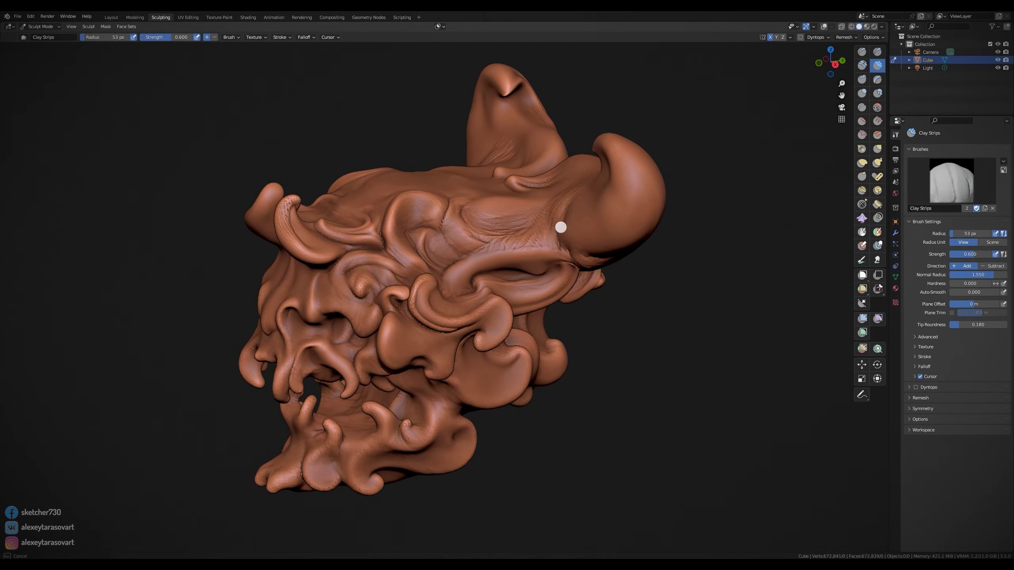
mouse_move(560, 227)
middle_mouse_down()
mouse_move(557, 202)
mouse_move(421, 179)
mouse_move(453, 356)
middle_mouse_up()
key("g")
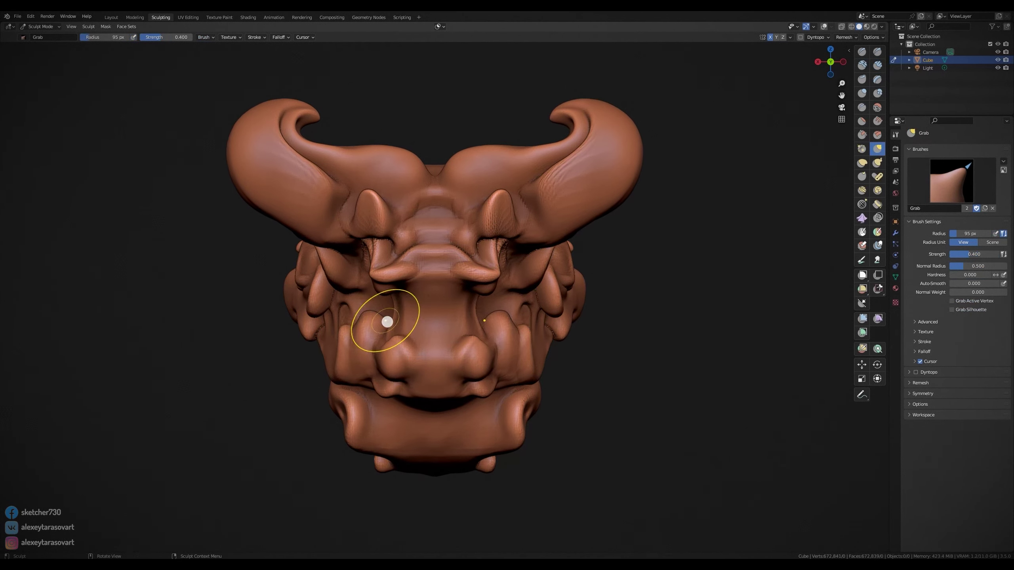
key("f")
left_click(532, 261)
left_click_drag(495, 272, 493, 265)
left_click_drag(386, 269, 383, 263)
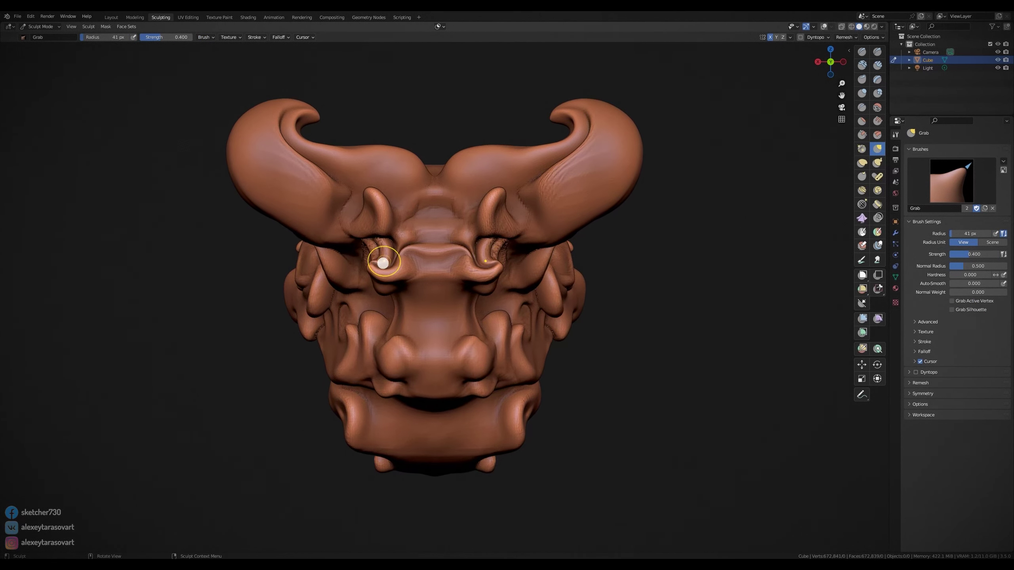
- Reshape the horn bases with a larger brush, then the eyelid folds with a smaller one
key("f")
mouse_move(516, 216)
left_mouse_down()
mouse_move(539, 169)
mouse_move(438, 160)
left_mouse_up()
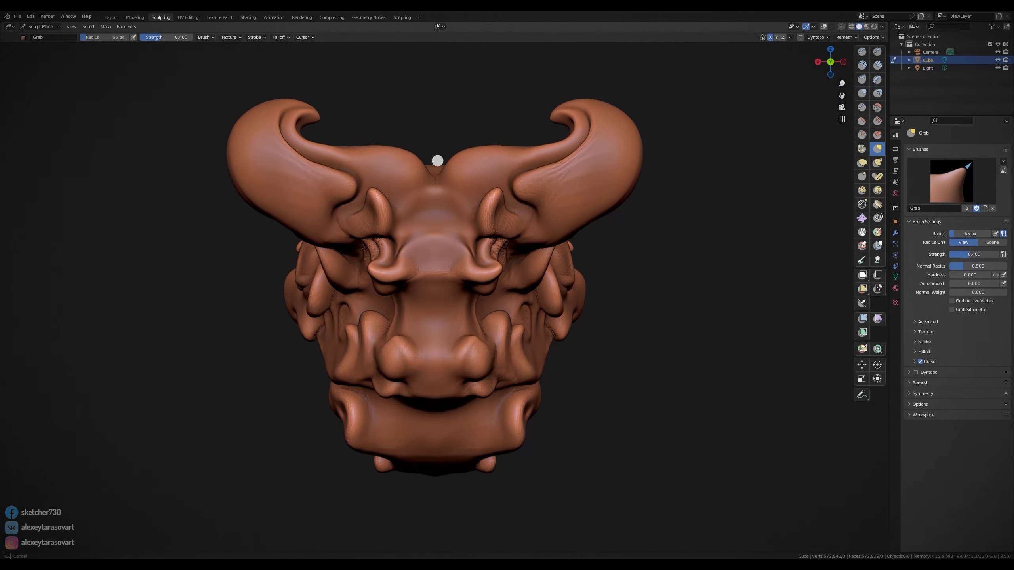
key("f")
left_click(565, 163)
mouse_move(511, 215)
left_mouse_down()
mouse_move(508, 224)
mouse_move(494, 216)
left_mouse_up()
- Pull the brow bumps into curled hooks and the cheek bumps outward
key("f")
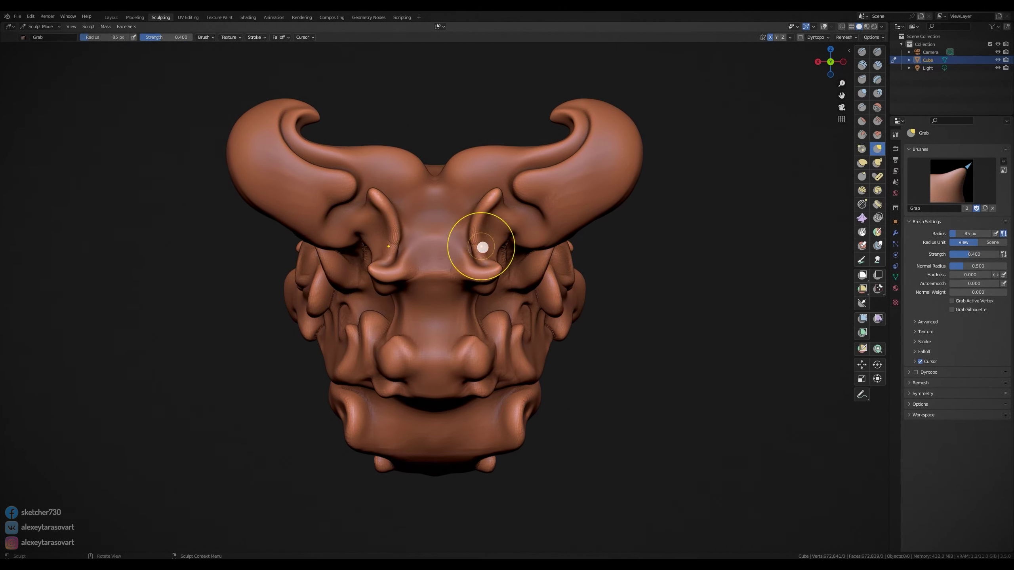
left_click(483, 234)
left_click_drag(488, 252, 502, 216)
left_click_drag(519, 260, 555, 290)
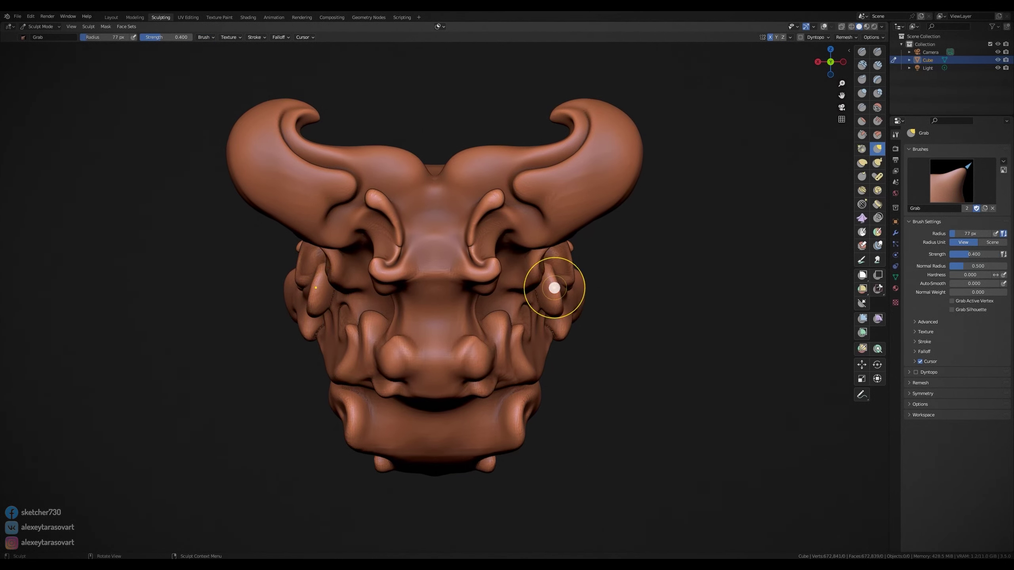
key("f")
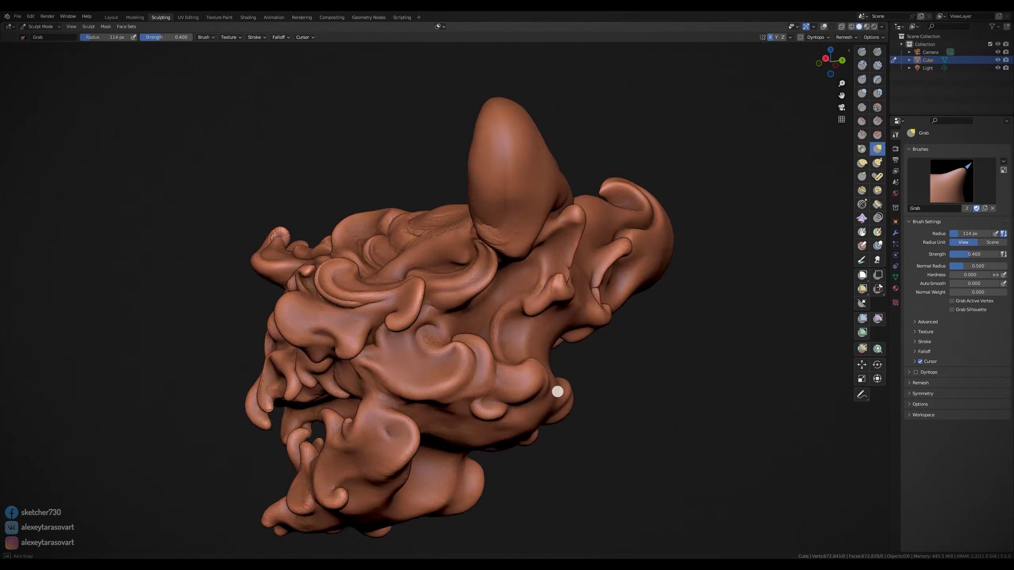
mouse_move(372, 159)
middle_mouse_down()
mouse_move(249, 181)
mouse_move(697, 278)
mouse_move(632, 285)
mouse_move(771, 285)
middle_mouse_up()
- Open the Remesh settings and choose a Mesh Filter type
scroll(632, 284, "up", 1)
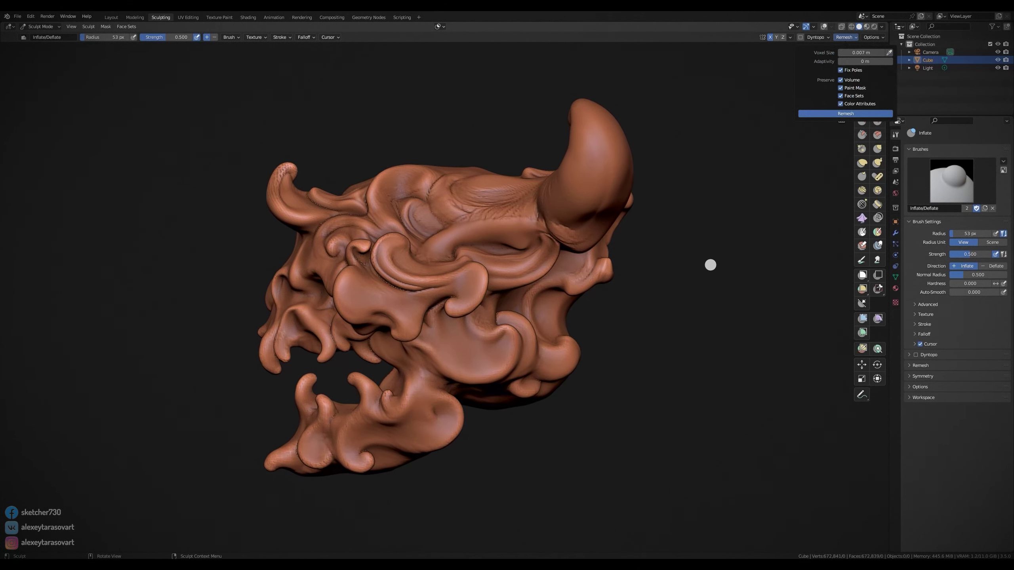
left_click(862, 318)
left_click(978, 144)
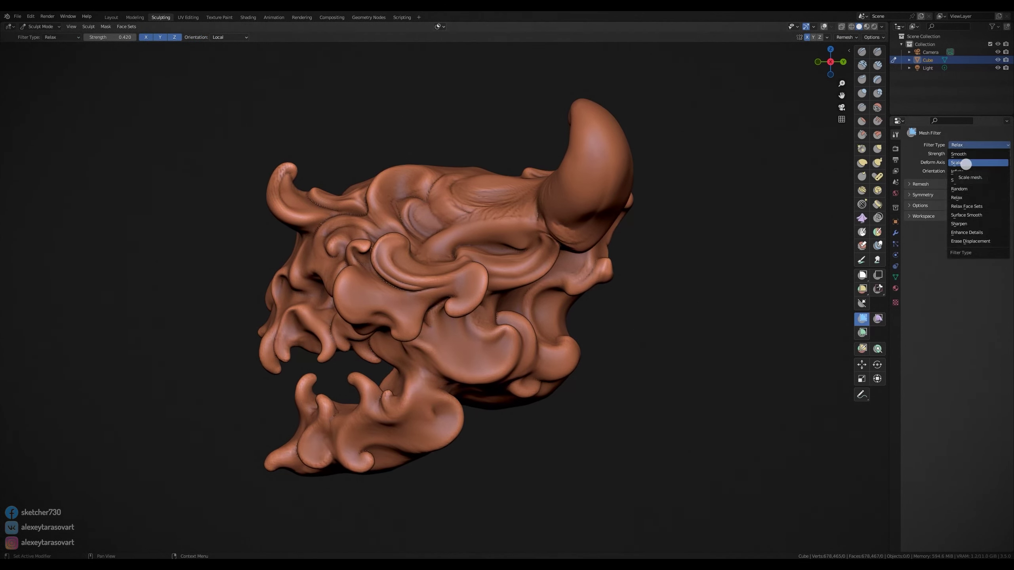
left_click(962, 162)
- Using the Grab brush from above, reshape the ridges on top of the head
key("g")
mouse_move(272, 195)
middle_mouse_down()
mouse_move(548, 212)
mouse_move(774, 264)
mouse_move(729, 256)
mouse_move(672, 351)
mouse_move(574, 263)
middle_mouse_up()
key("f")
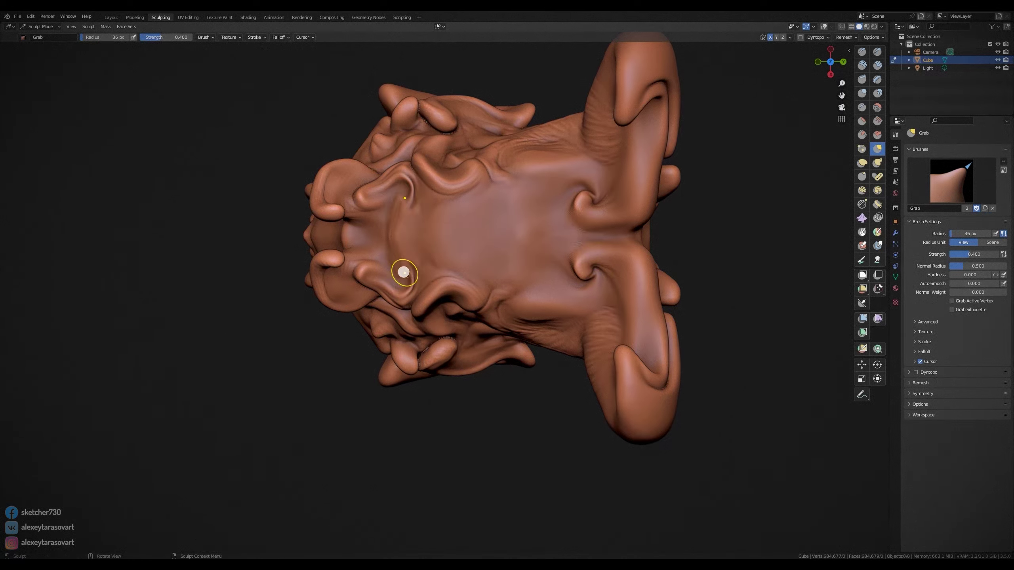
left_click_drag(403, 274, 399, 263)
key("f")
left_click(391, 162)
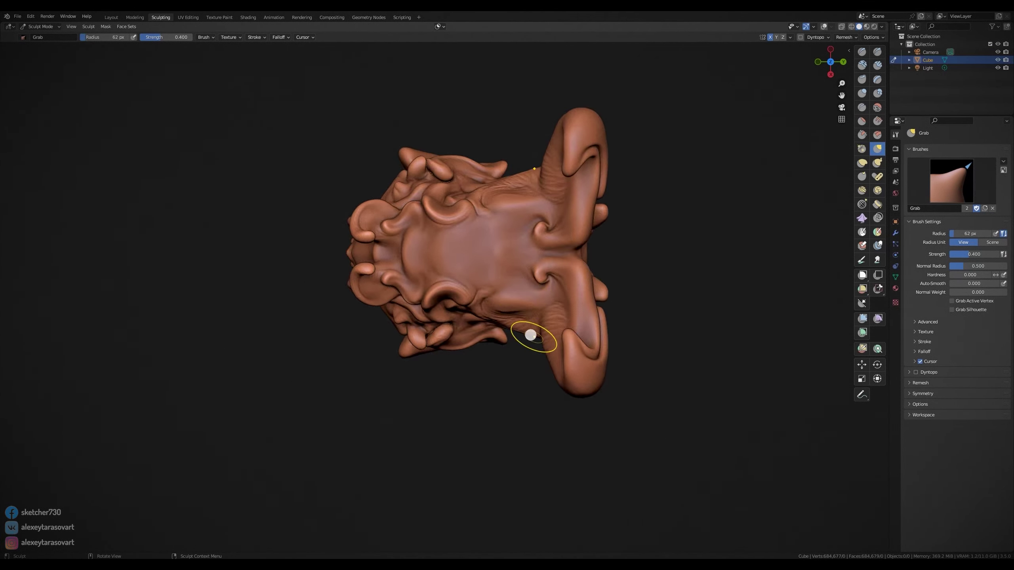
- From a tilted view, switch to the Draw brush and size it for ribbing the crown strand
mouse_move(532, 335)
middle_mouse_down()
mouse_move(550, 244)
mouse_move(379, 163)
middle_mouse_up()
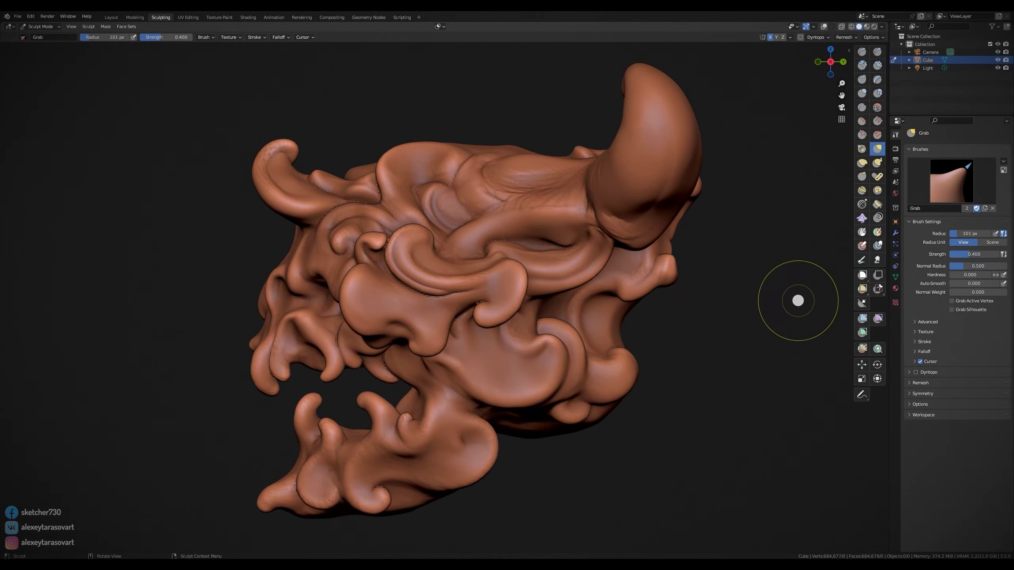
key("x")
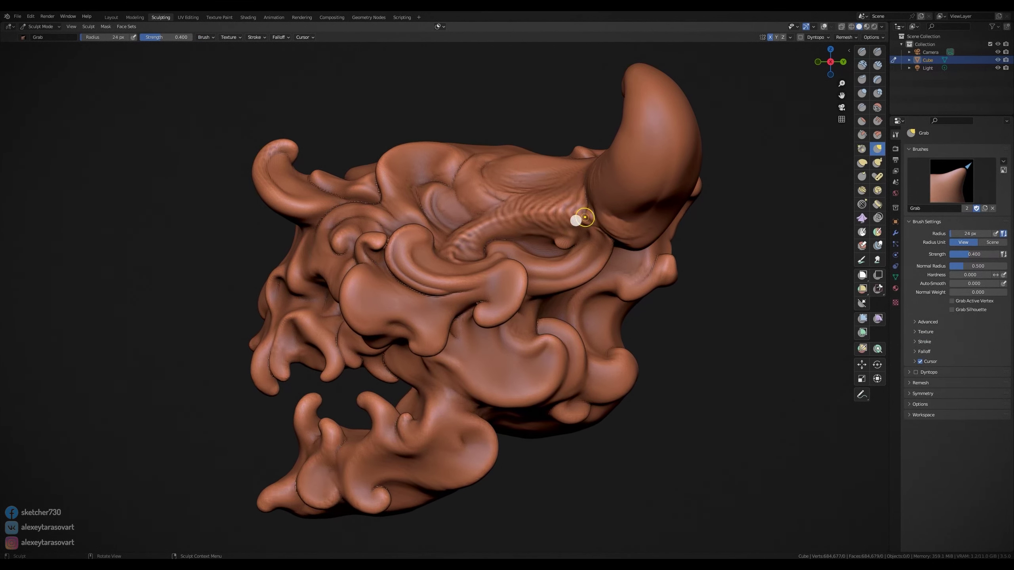
key("f")
left_click(475, 265)
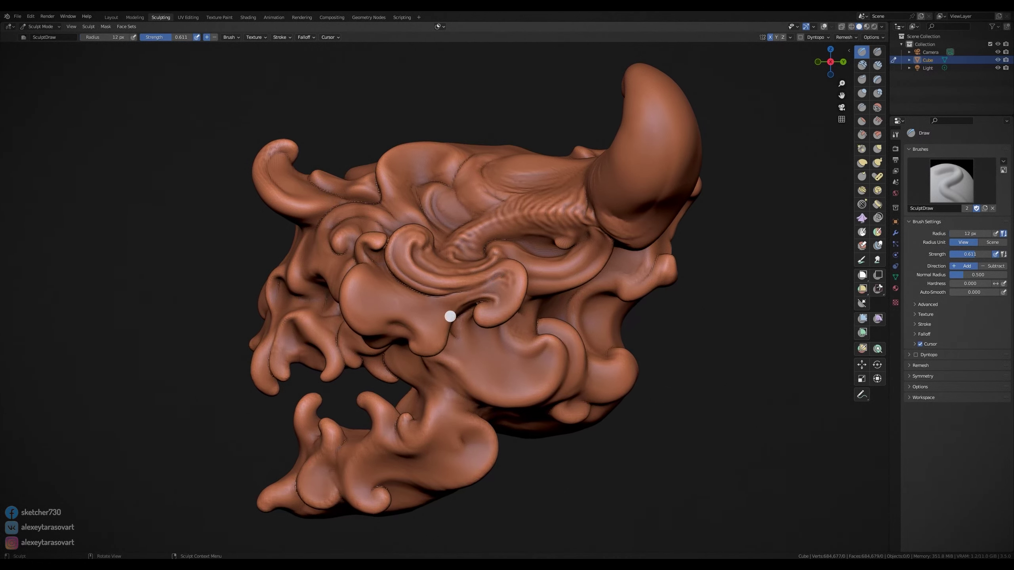
- Draw a raised ridge along the central curl, tuning the Draw brush radius for small scrolling strokes
key("f")
left_click(492, 318)
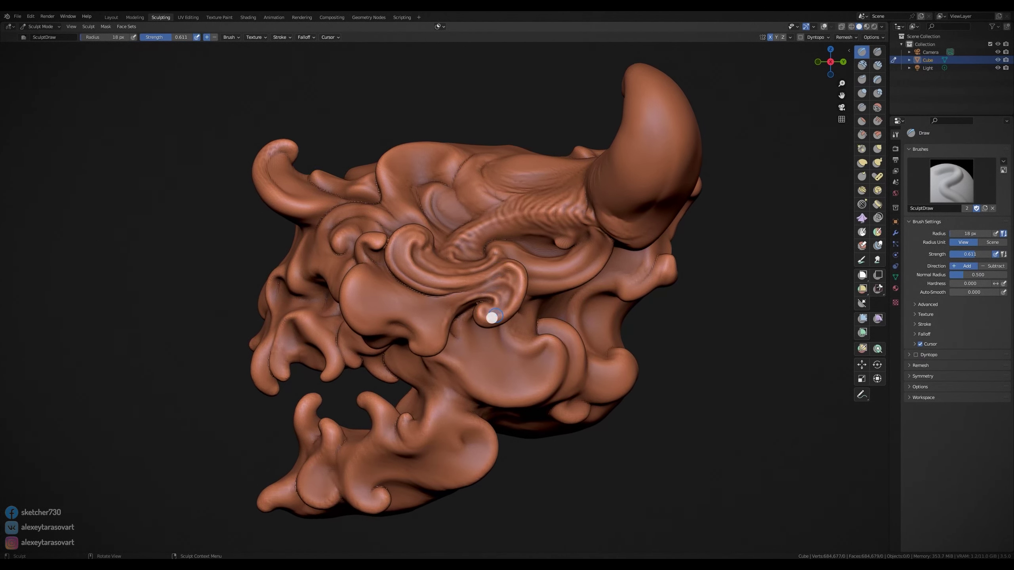
left_click_drag(408, 236, 427, 236)
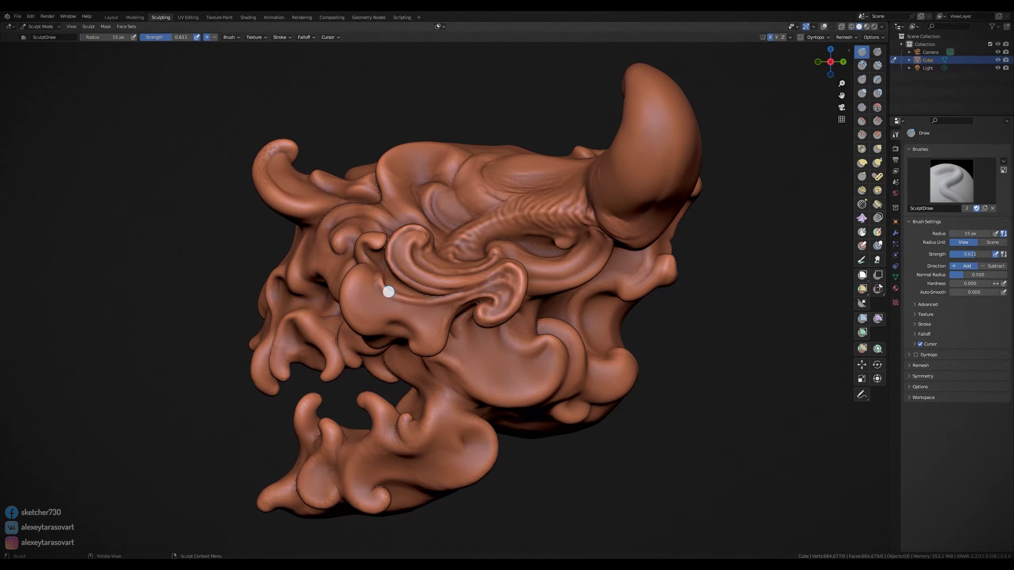
key("g")
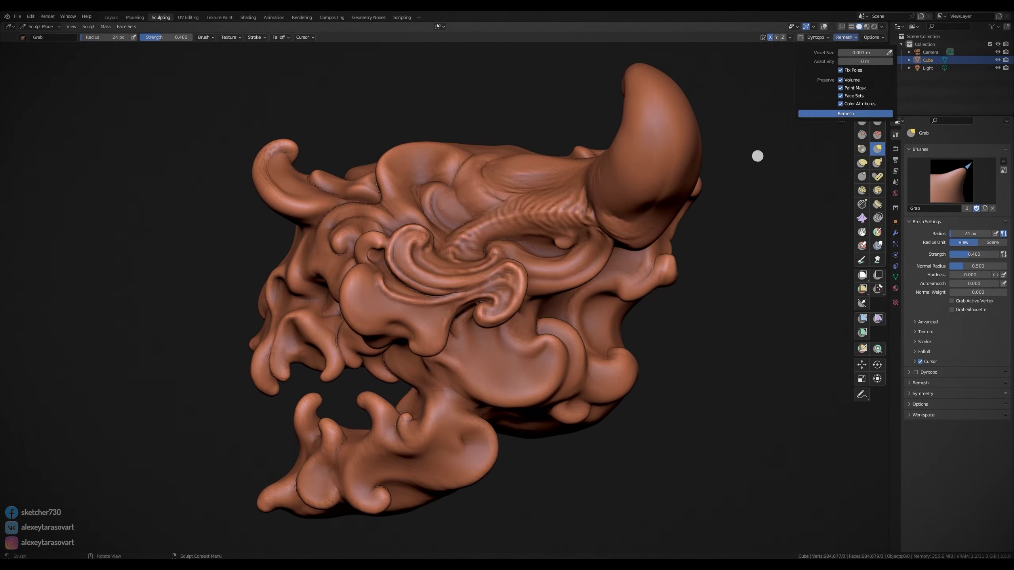
left_click(862, 51)
key("f")
left_click(380, 321)
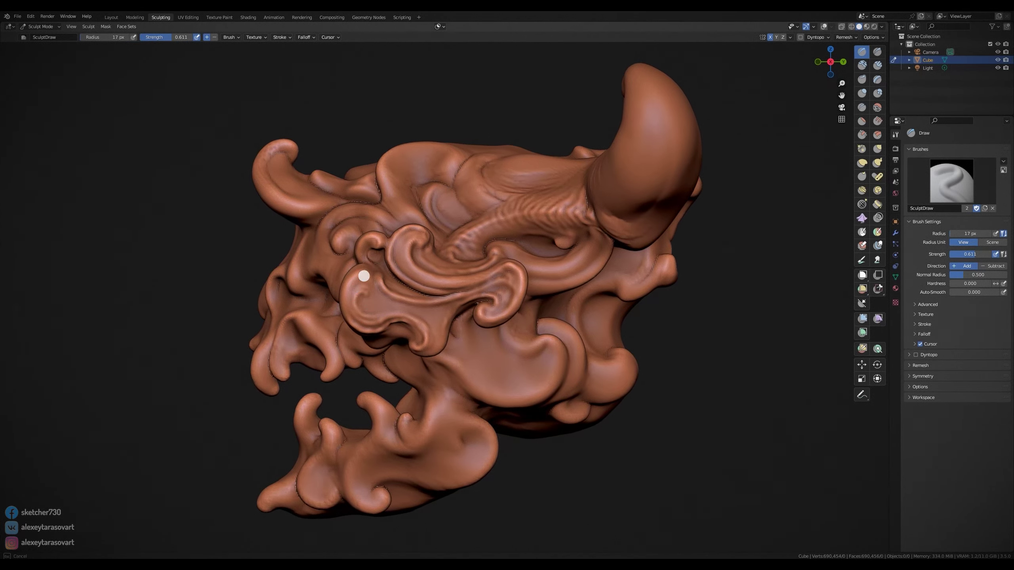
key("bracketleft")
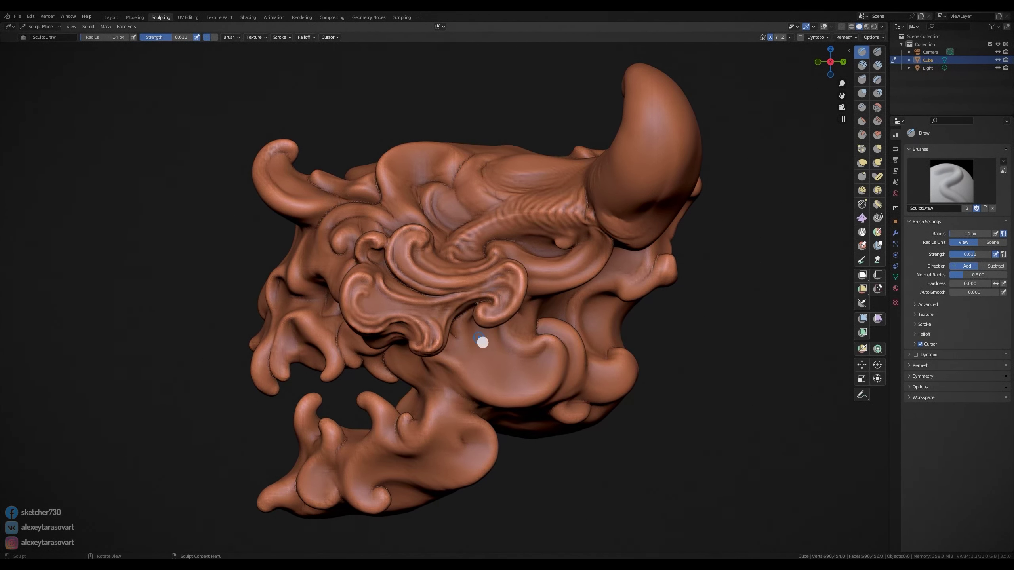
key("bracketright")
key("bracketright")
key("bracketright")
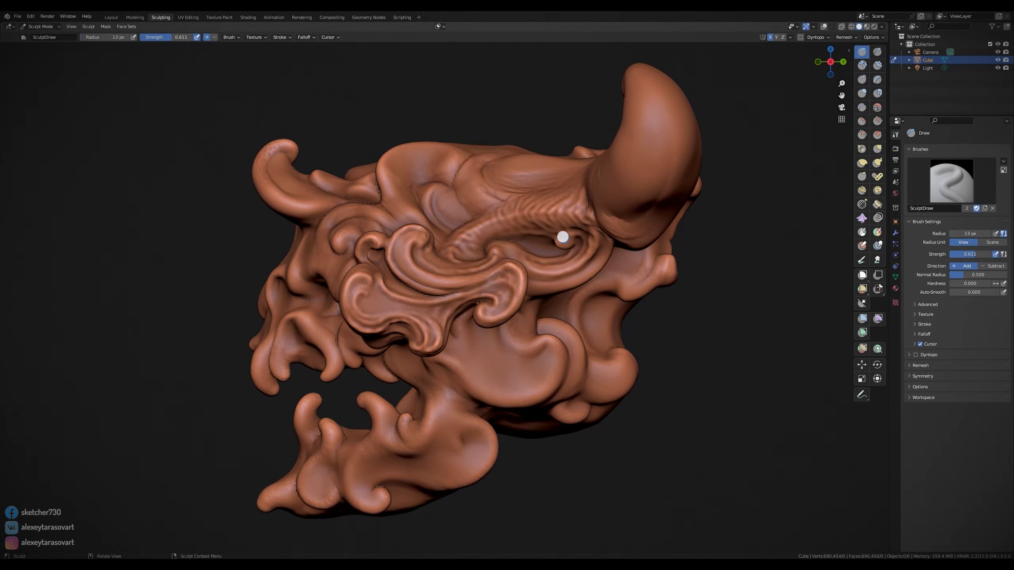
key("f")
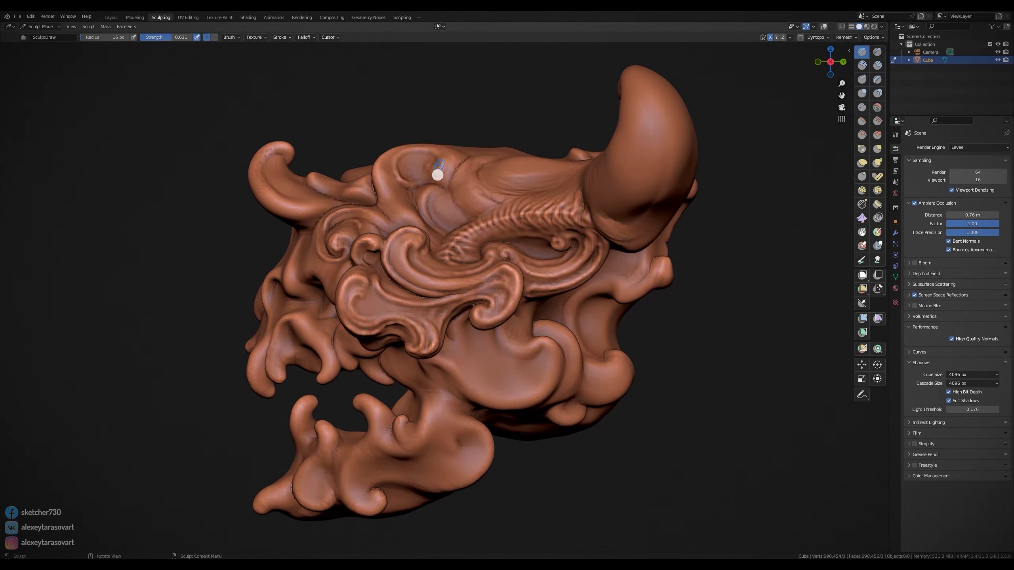
- Add short Draw ridges on the ornament and the curl's inner curve, plus a crease along the horn base
key("bracketleft")
key("bracketleft")
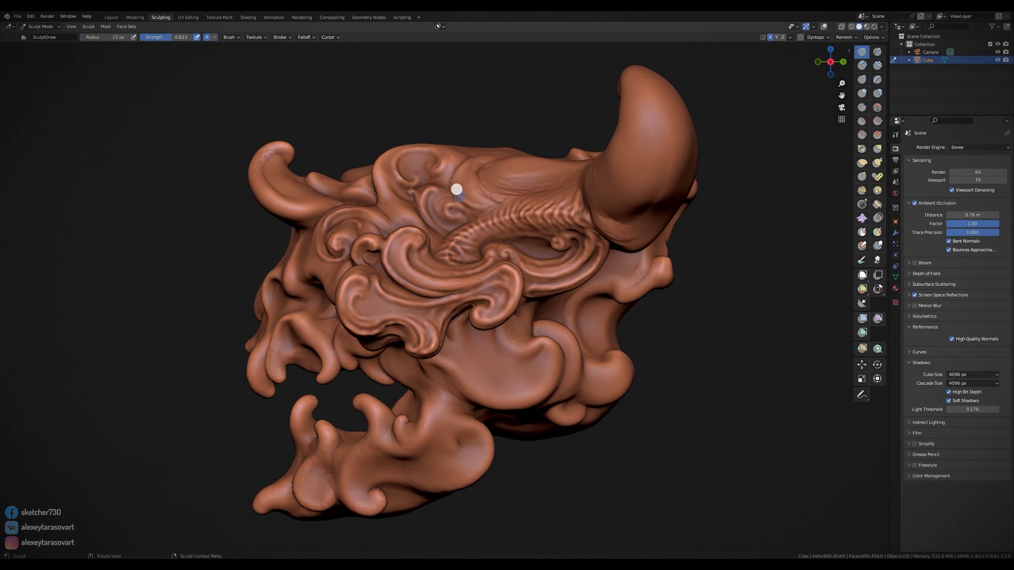
left_click_drag(470, 175, 479, 172)
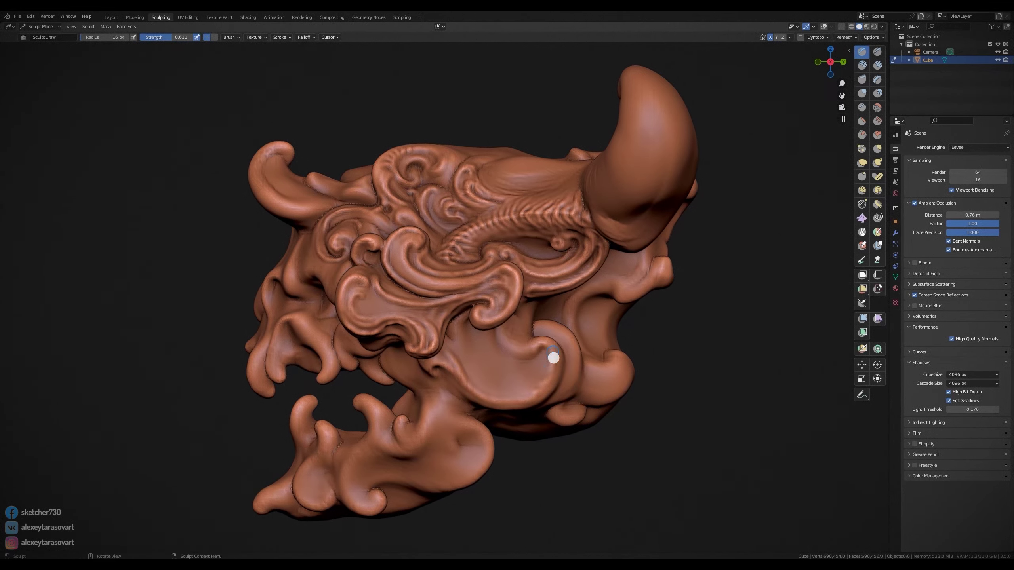
key("bracketright")
key("bracketright")
mouse_move(553, 358)
left_mouse_down()
mouse_move(500, 343)
mouse_move(533, 362)
left_mouse_up()
key("bracketleft")
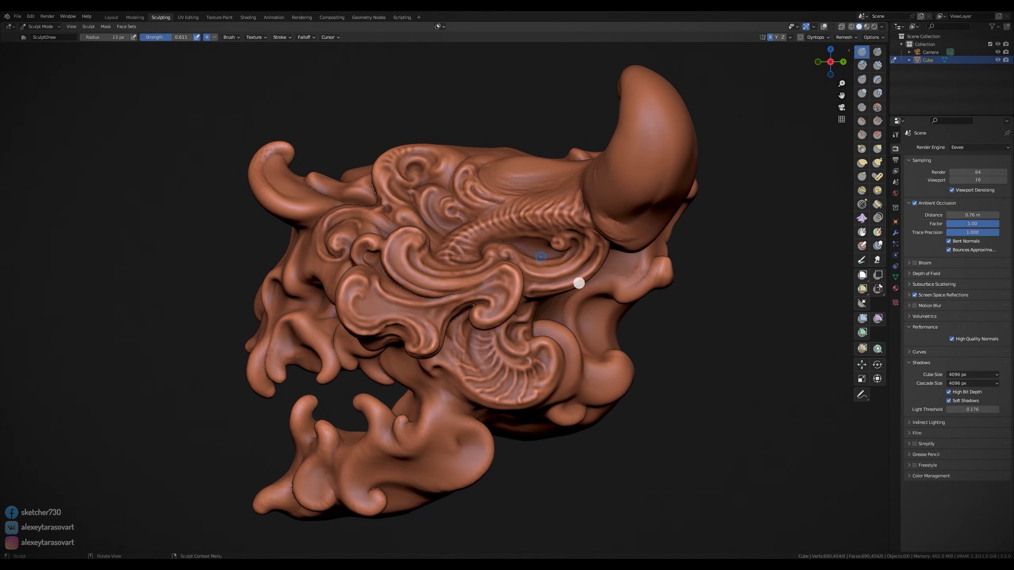
mouse_move(487, 347)
middle_mouse_down()
mouse_move(721, 337)
mouse_move(715, 317)
mouse_move(459, 265)
mouse_move(468, 223)
middle_mouse_up()
left_click_drag(455, 175, 422, 178)
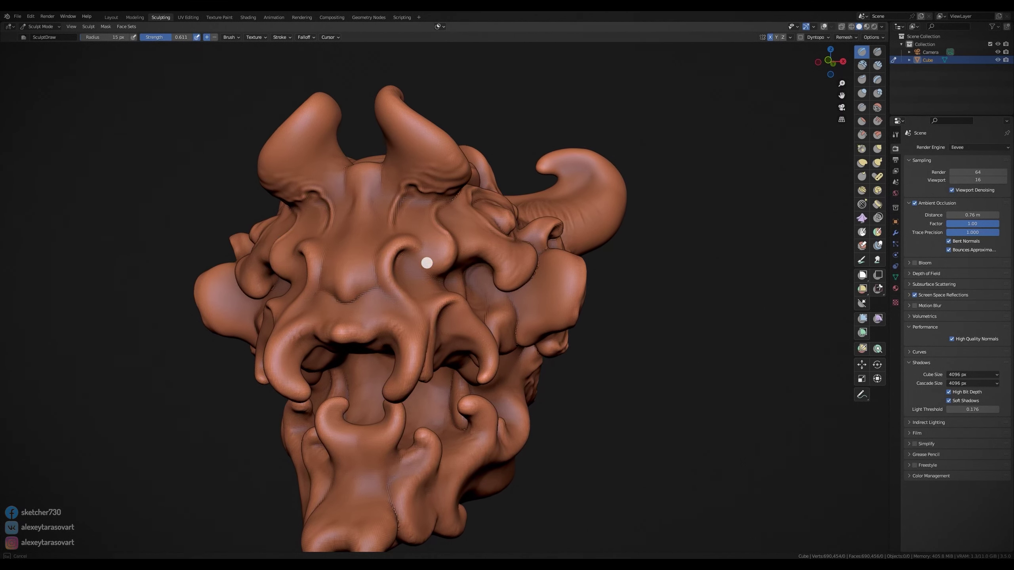
- Carve mirrored creases over forehead, nose and mouth, and stroke ridges up the left horn base
mouse_move(423, 261)
left_mouse_down("ctrl")
mouse_move(443, 262)
mouse_move(375, 260)
left_mouse_up("ctrl")
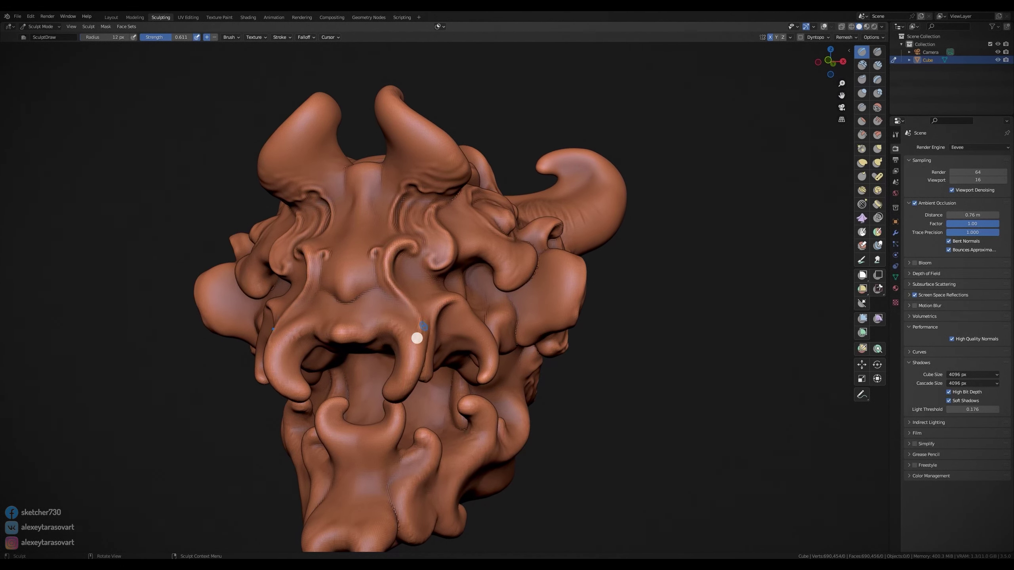
left_click_drag(308, 337, 366, 334)
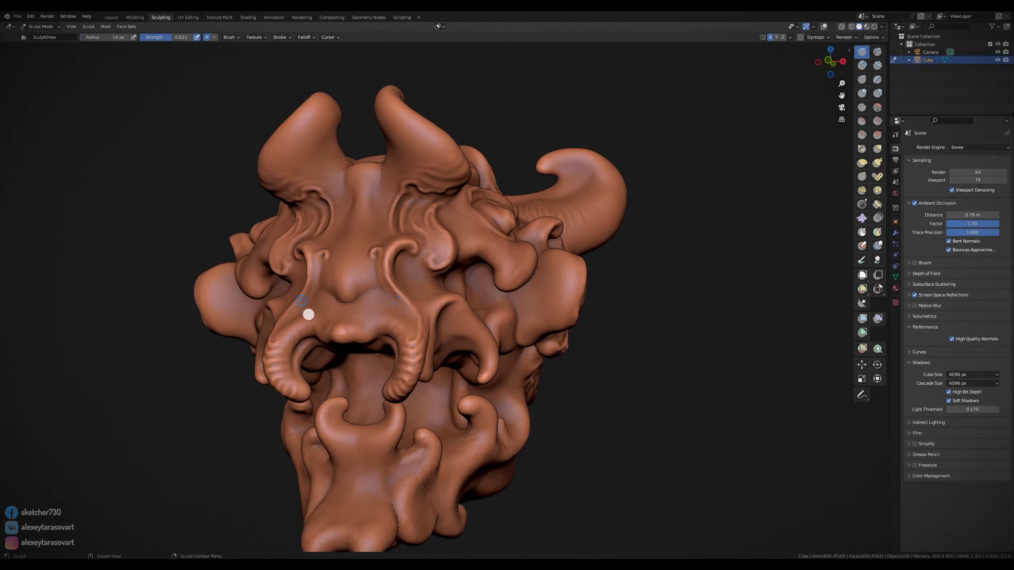
mouse_move(380, 297)
left_mouse_down()
mouse_move(362, 301)
mouse_move(411, 325)
left_mouse_up()
left_click_drag(374, 213, 358, 288)
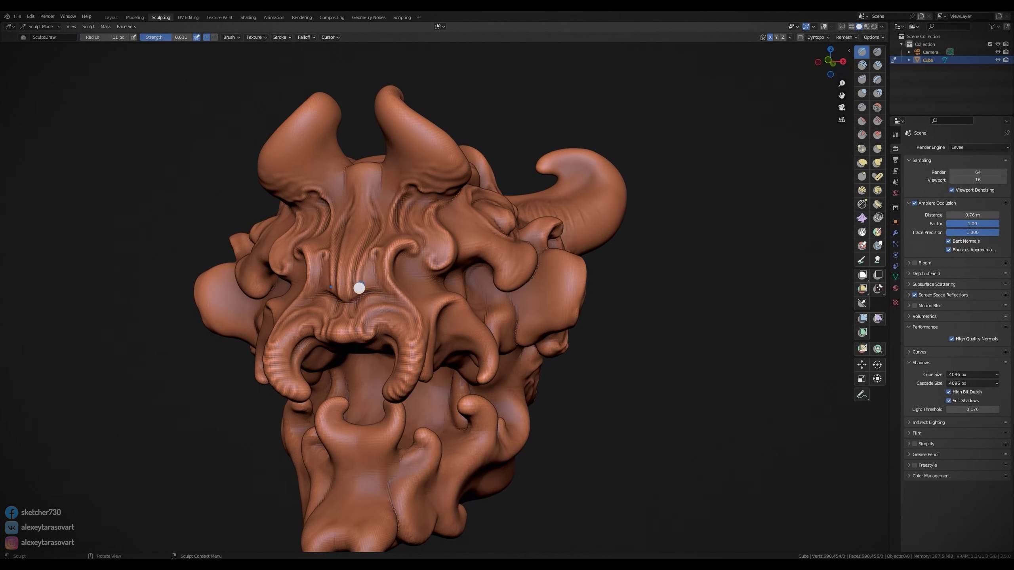
mouse_move(369, 225)
left_mouse_down()
mouse_move(369, 209)
mouse_move(387, 195)
left_mouse_up()
left_click_drag(322, 180, 305, 149)
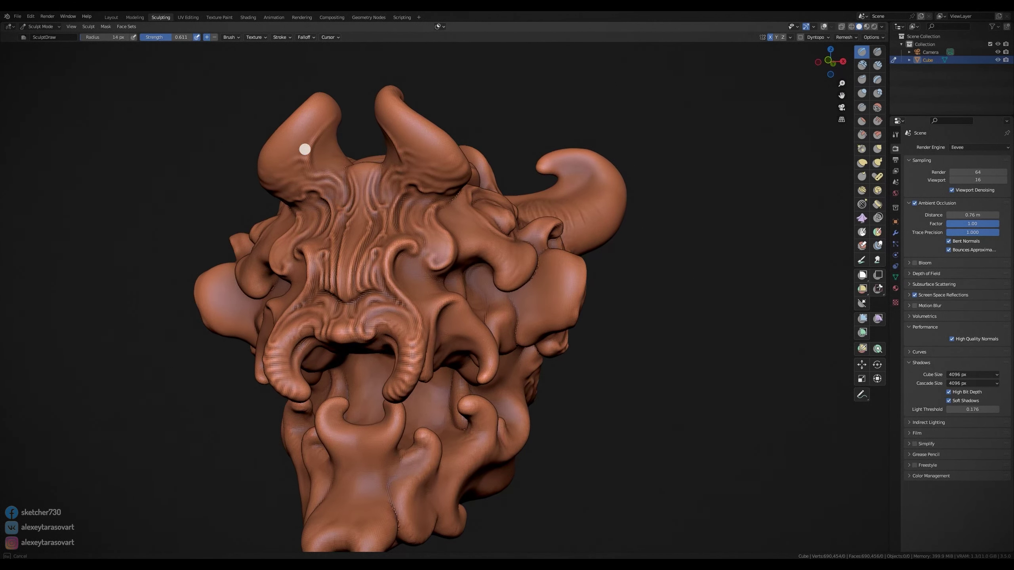
left_click_drag(399, 254, 411, 289)
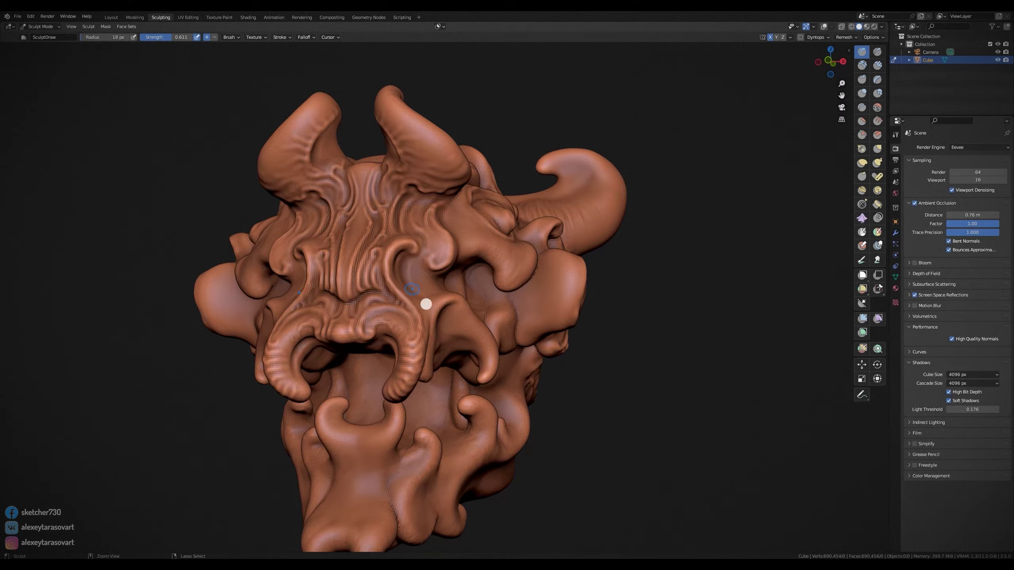
mouse_move(486, 339)
middle_mouse_down()
mouse_move(627, 355)
mouse_move(362, 344)
mouse_move(396, 335)
middle_mouse_up()
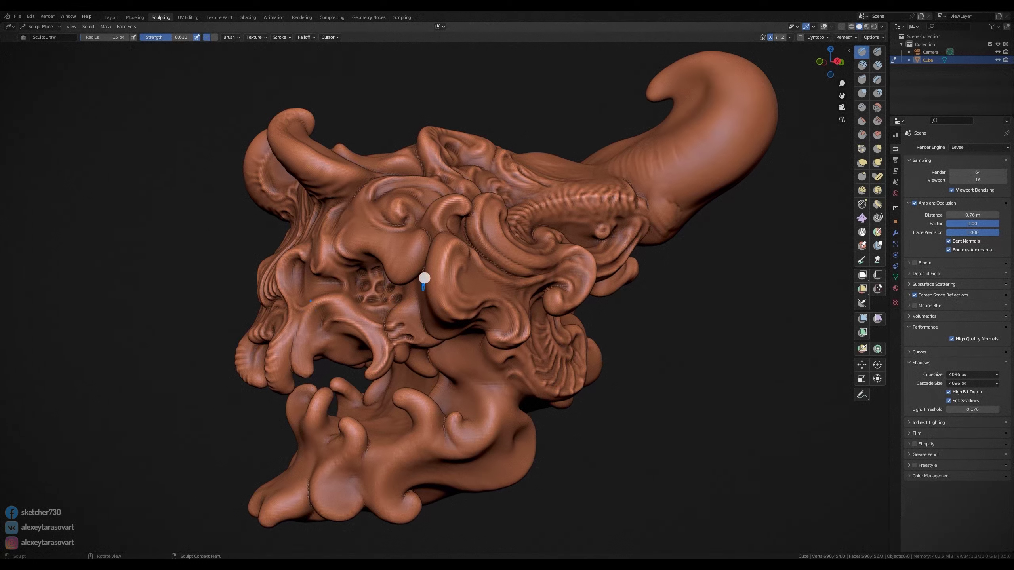
- Add a small fine-detail stroke on the skull with a reduced Draw brush radius
key("f")
left_click(396, 268)
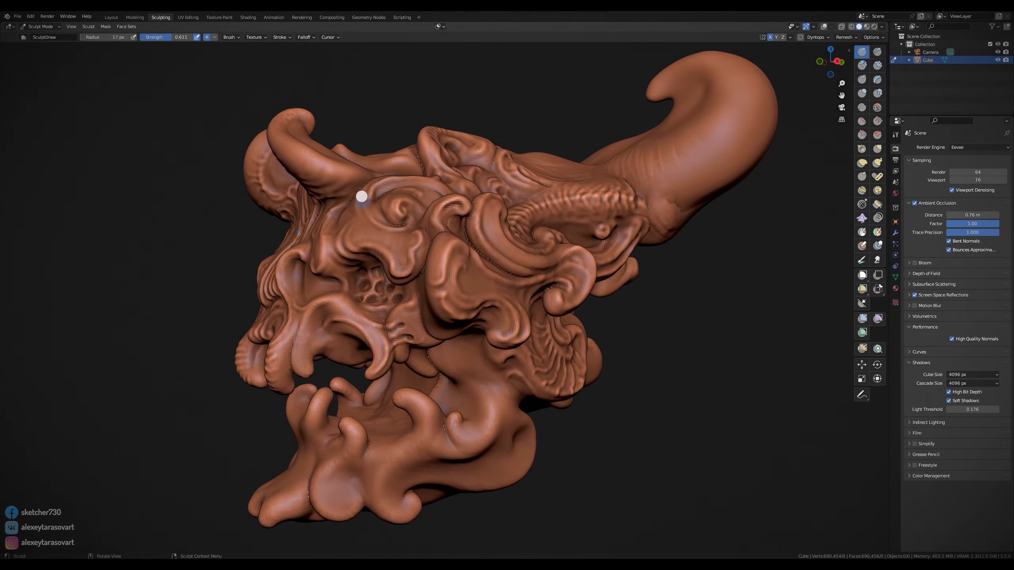
key("f")
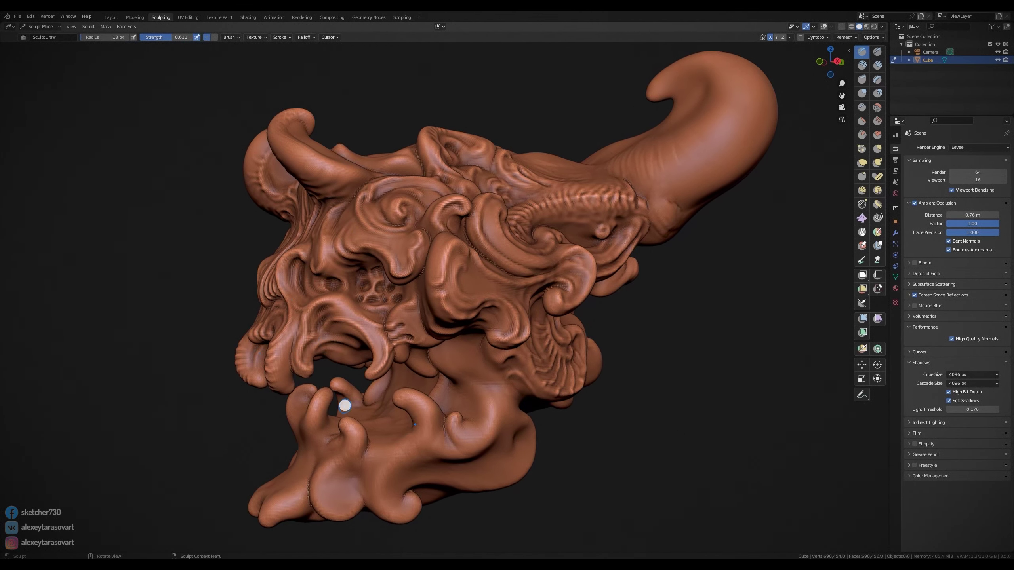
mouse_move(398, 271)
middle_mouse_down()
mouse_move(672, 337)
mouse_move(668, 287)
mouse_move(606, 287)
mouse_move(649, 256)
mouse_move(754, 251)
mouse_move(803, 196)
middle_mouse_up()
- Sketch Annotate guide curves for a new swirl over the top, then remove them
key("d")
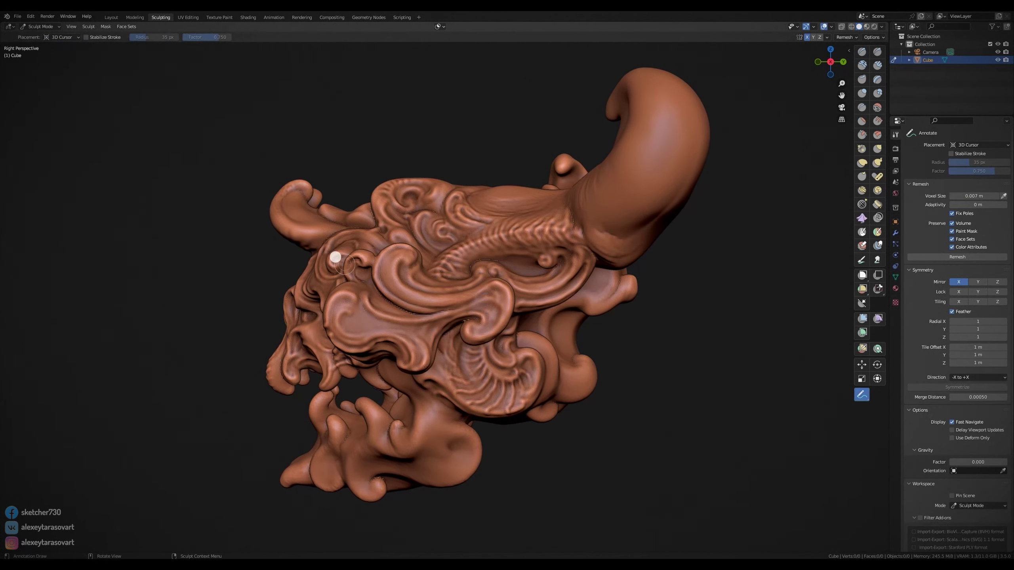
mouse_move(335, 262)
left_mouse_down()
mouse_move(379, 196)
mouse_move(368, 319)
mouse_move(447, 405)
mouse_move(402, 464)
mouse_move(403, 261)
mouse_move(403, 299)
left_mouse_up()
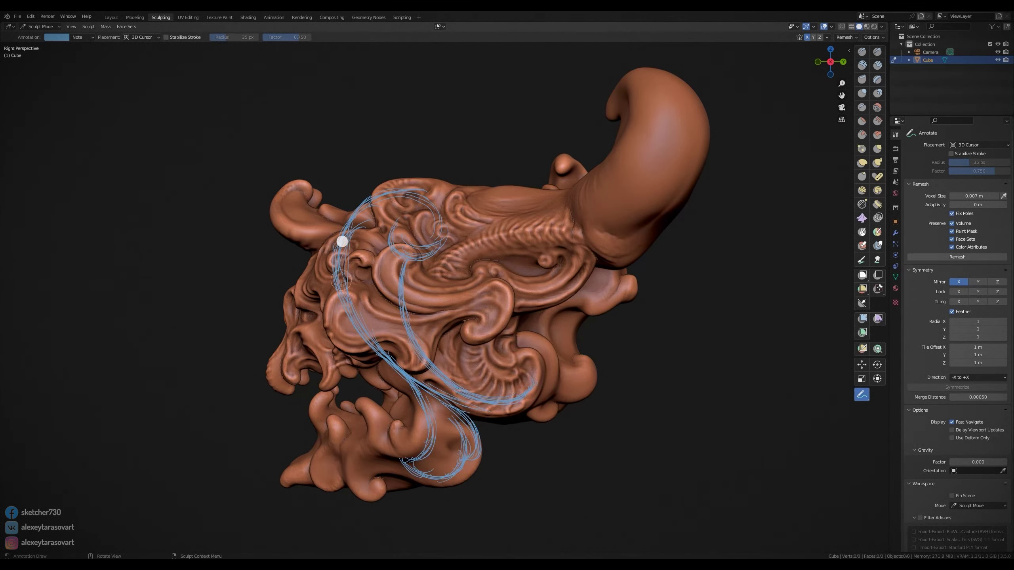
mouse_move(343, 242)
left_mouse_down()
mouse_move(389, 227)
mouse_move(385, 263)
left_mouse_up()
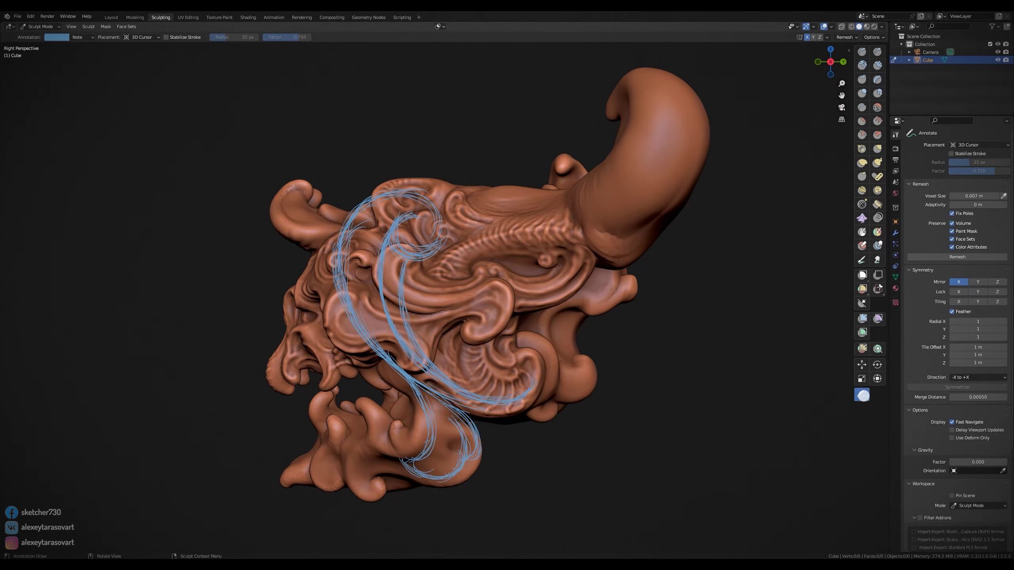
key("ctrl+z")
key("ctrl+z")
key("ctrl+z")
key("g")
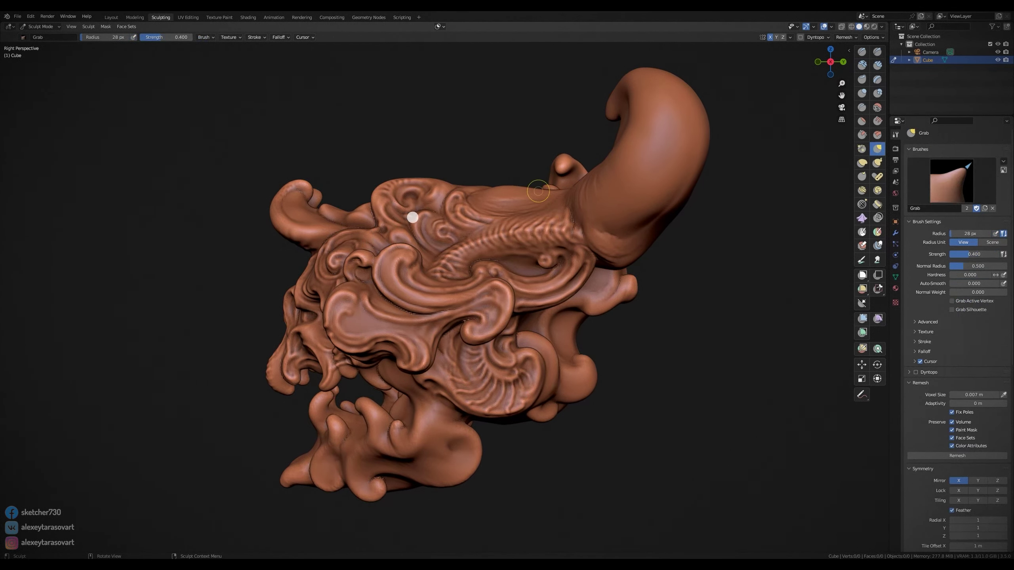
- Pull the top swirl into a large bulge with the Elastic Deform brush
key("e")
mouse_move(389, 182)
left_mouse_down()
mouse_move(377, 246)
mouse_move(446, 460)
left_mouse_up()
key("ctrl+z")
- Hook out the tendril, then remesh the mask at a 0.013 m voxel size
key("k")
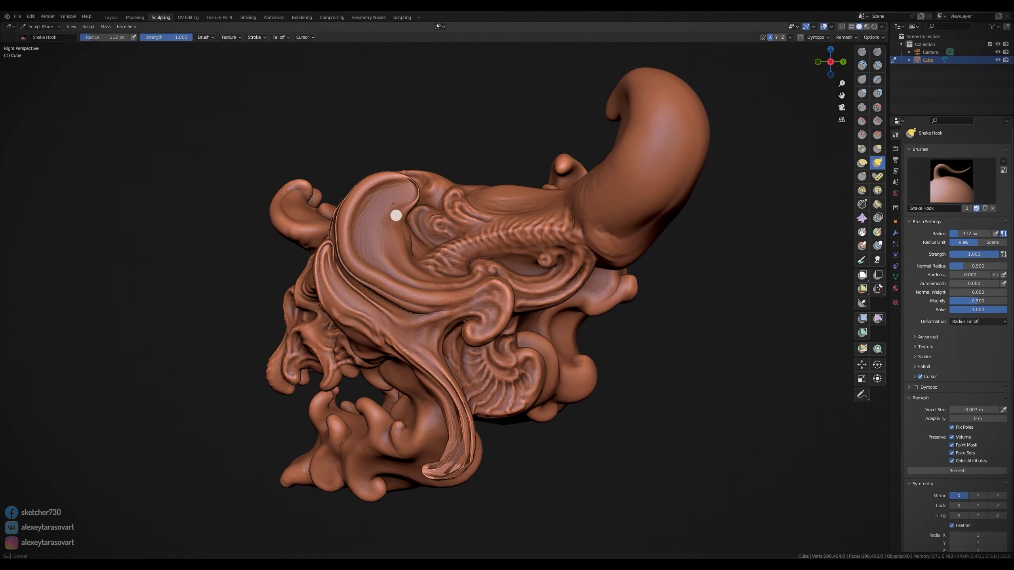
key("g")
left_click(845, 37)
left_click_drag(858, 52, 868, 54)
left_click(845, 113)
key("f")
left_click(385, 255)
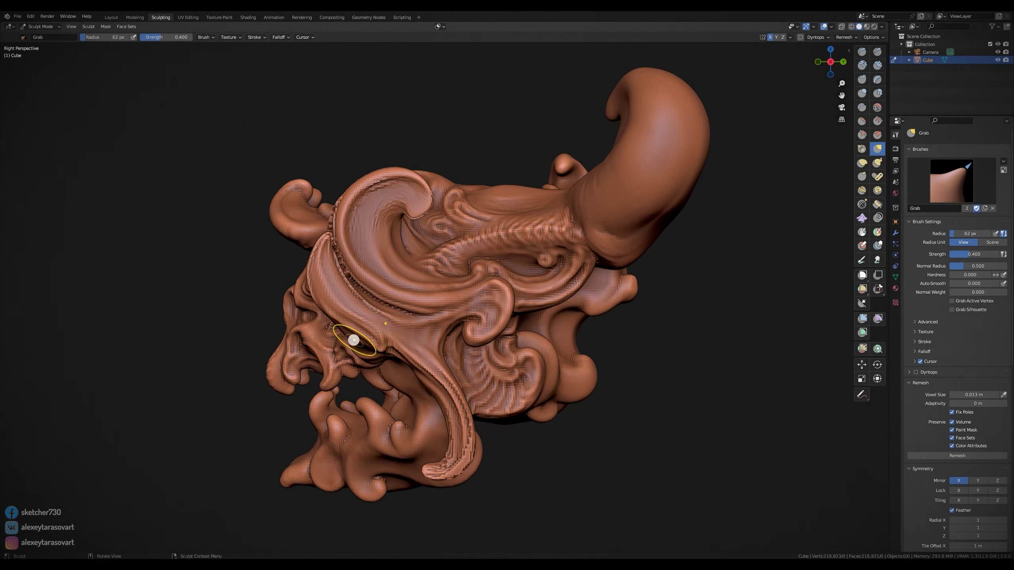
- Grab the new swirl's ridge, pull it outward to the right, and remesh again
key("f")
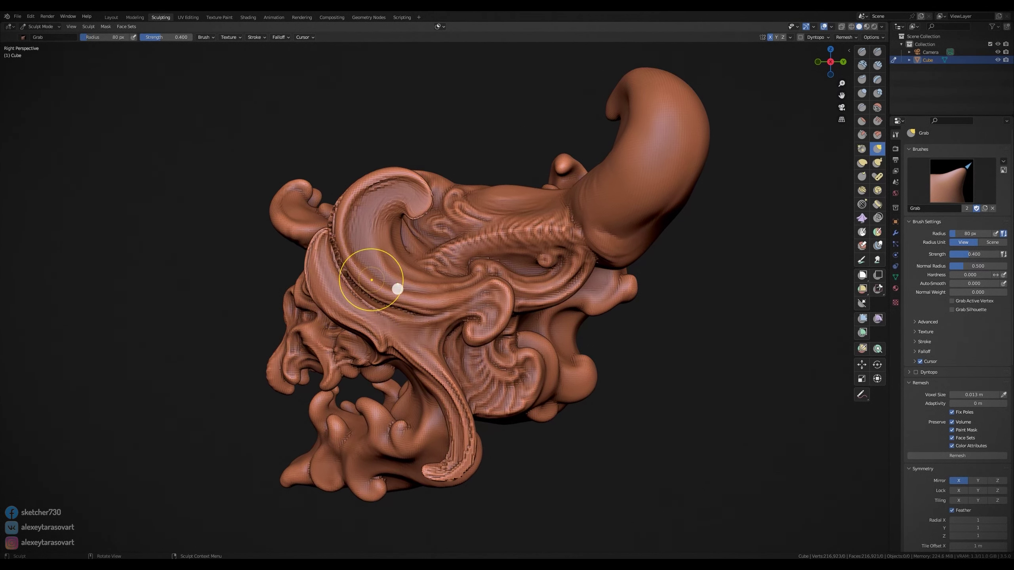
left_click(397, 289)
mouse_move(399, 290)
left_mouse_down()
mouse_move(588, 278)
mouse_move(575, 193)
mouse_move(566, 236)
mouse_move(606, 272)
left_mouse_up()
key("ctrl+r")
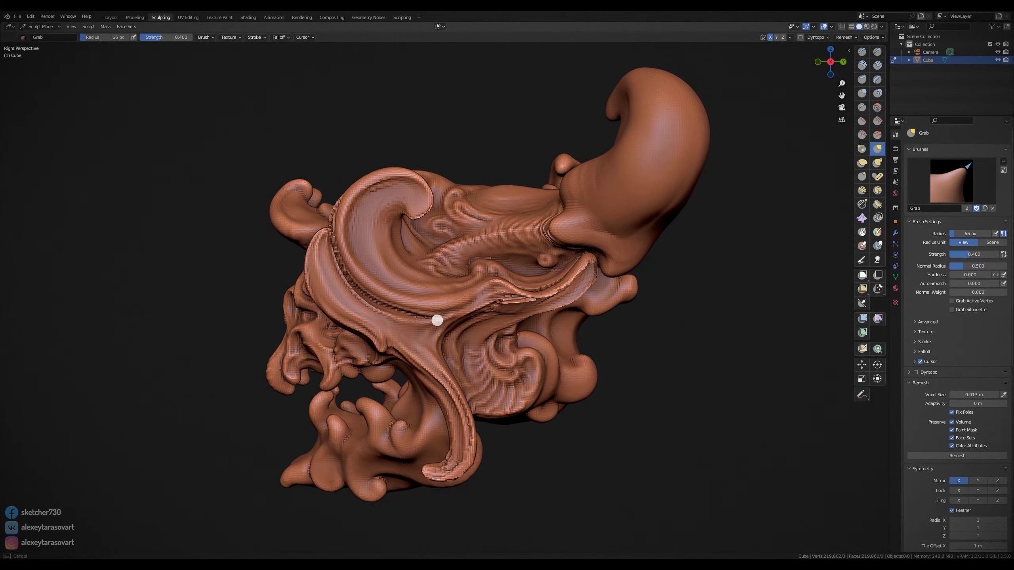
key("ctrl+r")
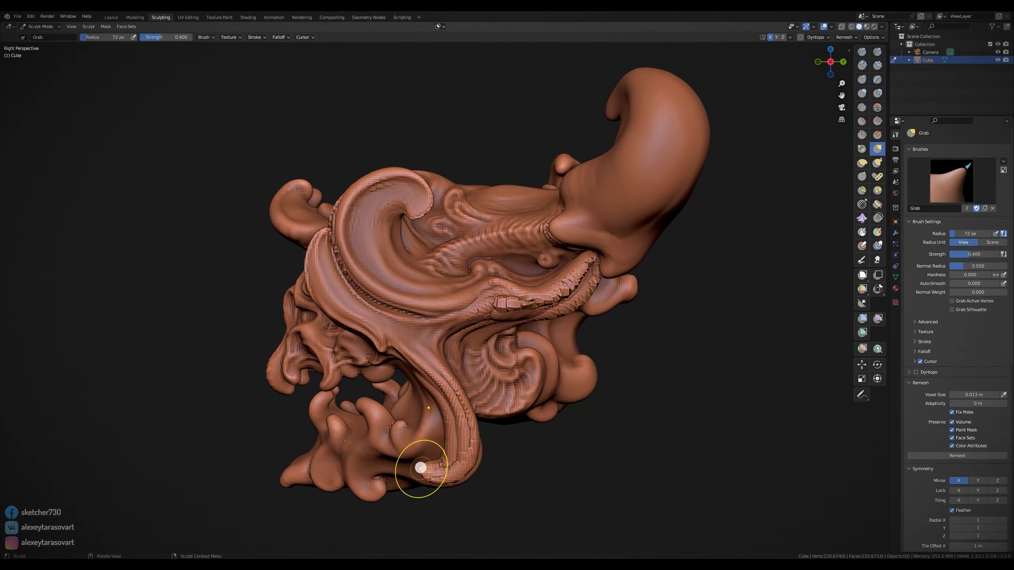
- Inspect the whole mask and jaw area from several angles, toggling between Inflate and Grab brushes
mouse_move(420, 467)
middle_mouse_down()
mouse_move(422, 331)
mouse_move(478, 311)
middle_mouse_up()
scroll(446, 317, "down", 5)
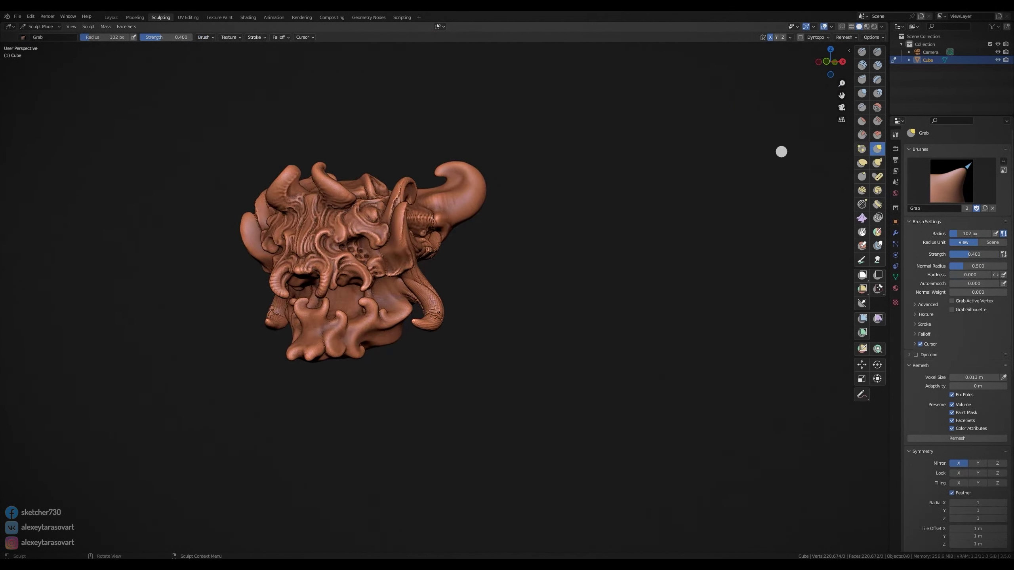
scroll(537, 237, "up", 3)
mouse_move(537, 238)
middle_mouse_down()
mouse_move(586, 195)
mouse_move(571, 256)
middle_mouse_up()
scroll(570, 256, "up", 4)
scroll(449, 205, "up", 3)
key("i")
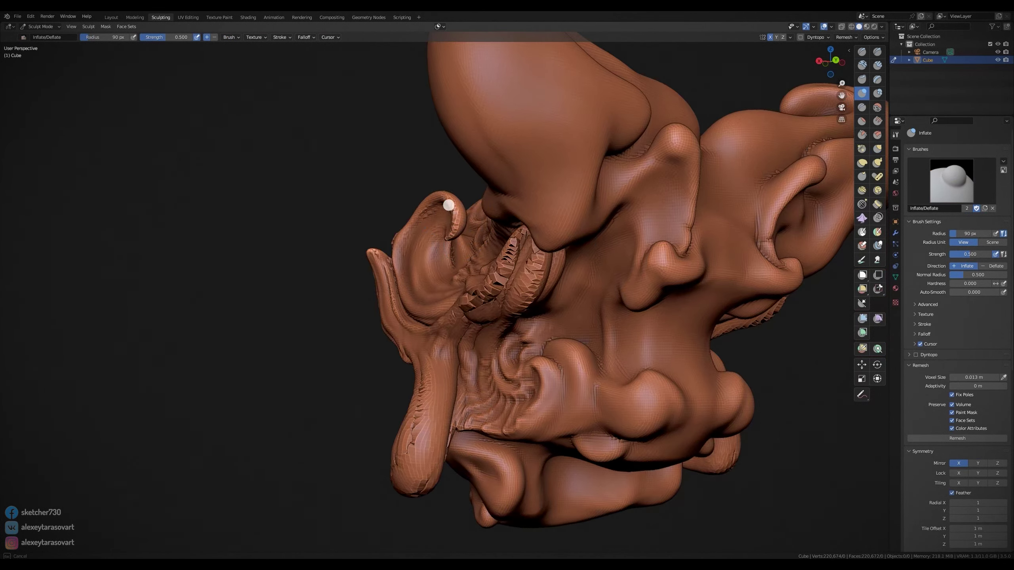
scroll(449, 205, "down", 5)
mouse_move(449, 206)
middle_mouse_down()
mouse_move(433, 319)
mouse_move(389, 290)
mouse_move(494, 380)
mouse_move(446, 365)
mouse_move(527, 365)
mouse_move(339, 446)
mouse_move(358, 388)
mouse_move(356, 453)
mouse_move(351, 402)
mouse_move(550, 421)
mouse_move(461, 216)
mouse_move(358, 211)
mouse_move(429, 268)
mouse_move(550, 263)
mouse_move(227, 253)
mouse_move(454, 281)
mouse_move(283, 256)
mouse_move(300, 407)
mouse_move(627, 300)
mouse_move(587, 306)
mouse_move(669, 305)
mouse_move(661, 286)
mouse_move(482, 335)
mouse_move(643, 276)
mouse_move(527, 402)
mouse_move(532, 414)
mouse_move(607, 315)
mouse_move(444, 211)
mouse_move(339, 215)
mouse_move(565, 236)
mouse_move(570, 263)
mouse_move(649, 281)
mouse_move(588, 327)
mouse_move(581, 215)
mouse_move(628, 245)
mouse_move(580, 171)
mouse_move(547, 216)
mouse_move(719, 159)
mouse_move(548, 238)
mouse_move(571, 166)
mouse_move(683, 265)
mouse_move(625, 305)
mouse_move(693, 284)
mouse_move(682, 273)
mouse_move(699, 303)
mouse_move(648, 190)
middle_mouse_up()
key("g")
key("i")
key("g")
- Orbit and zoom around the sculpt to check the swirl and tendril shapes
scroll(571, 166, "down", 5)
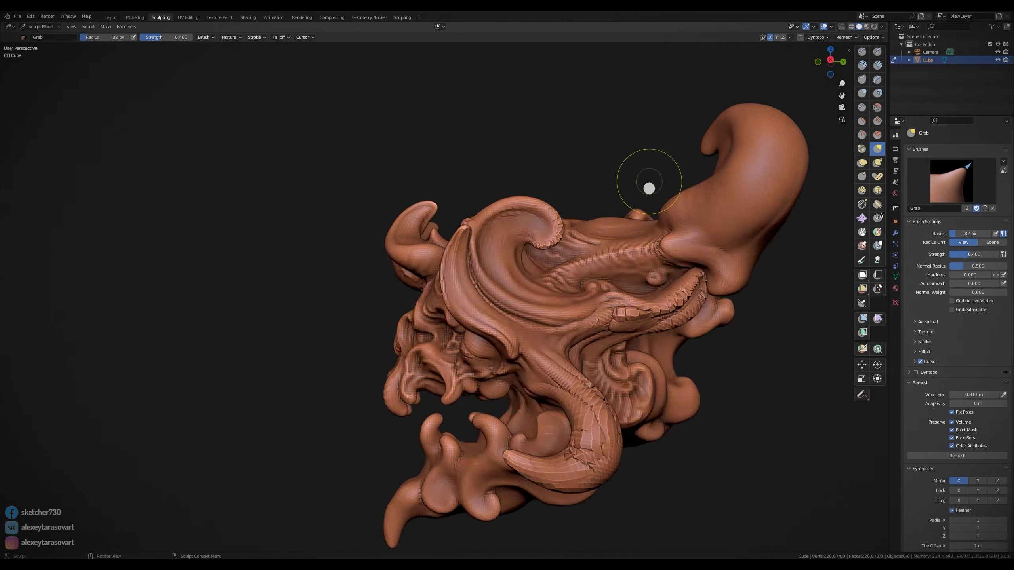
scroll(554, 267, "down", 4)
scroll(575, 173, "up", 8)
scroll(575, 174, "down", 2)
mouse_move(491, 229)
middle_mouse_down()
mouse_move(565, 206)
mouse_move(523, 360)
mouse_move(522, 108)
mouse_move(538, 163)
mouse_move(527, 131)
mouse_move(494, 267)
middle_mouse_up()
mouse_move(607, 287)
middle_mouse_down()
mouse_move(537, 274)
mouse_move(550, 292)
mouse_move(545, 314)
middle_mouse_up()
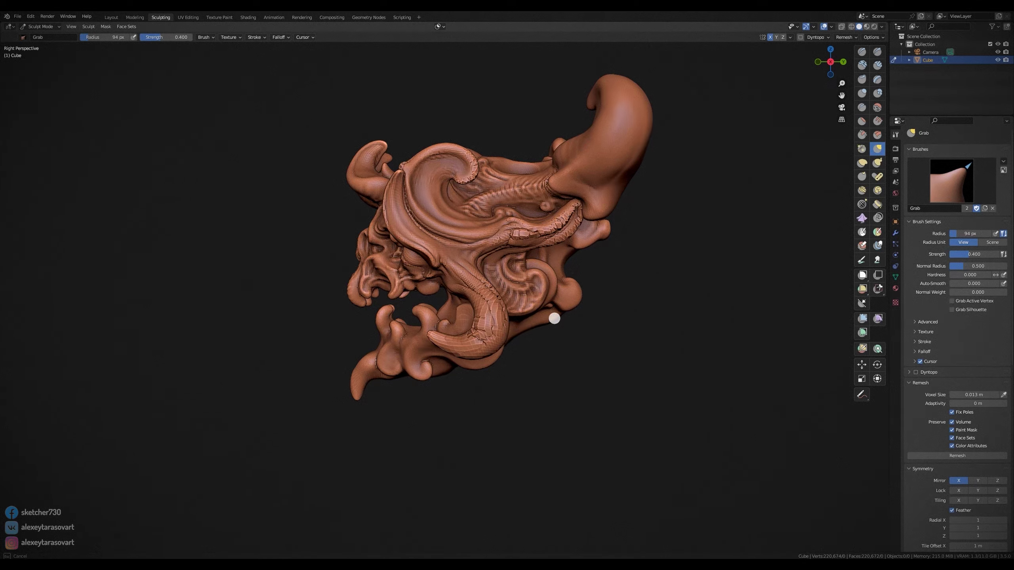
middle_click_drag(573, 279, 581, 294)
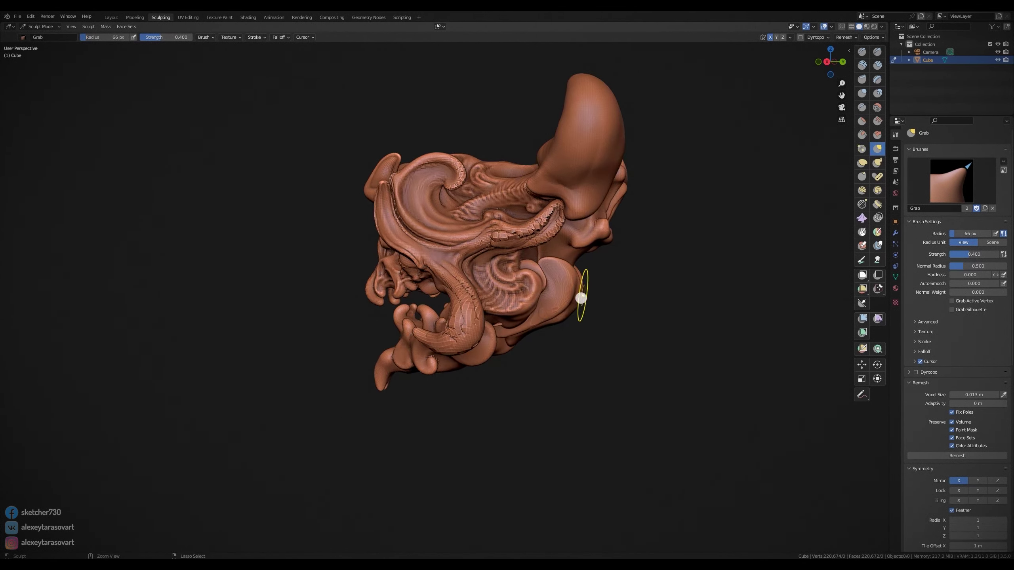
scroll(617, 270, "down", 2)
scroll(514, 294, "up", 1)
mouse_move(514, 294)
middle_mouse_down()
mouse_move(551, 129)
mouse_move(586, 190)
mouse_move(373, 208)
middle_mouse_up()
scroll(706, 249, "up", 2)
- Smooth the upper swirl's surface into cleaner curves with a smaller Grab brush
key("f")
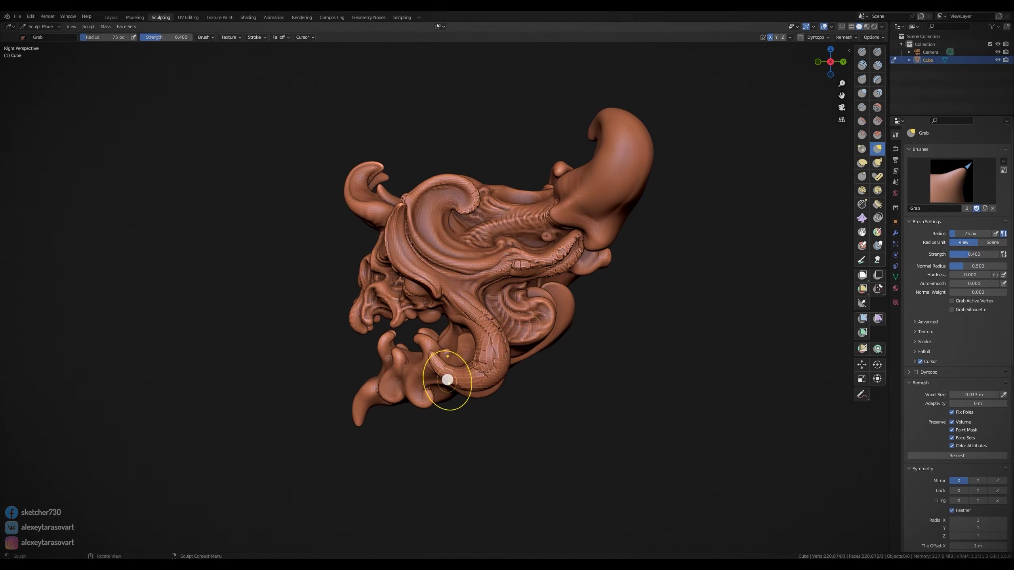
left_click(424, 364)
mouse_move(396, 226)
left_mouse_down()
mouse_move(425, 191)
mouse_move(482, 216)
left_mouse_up()
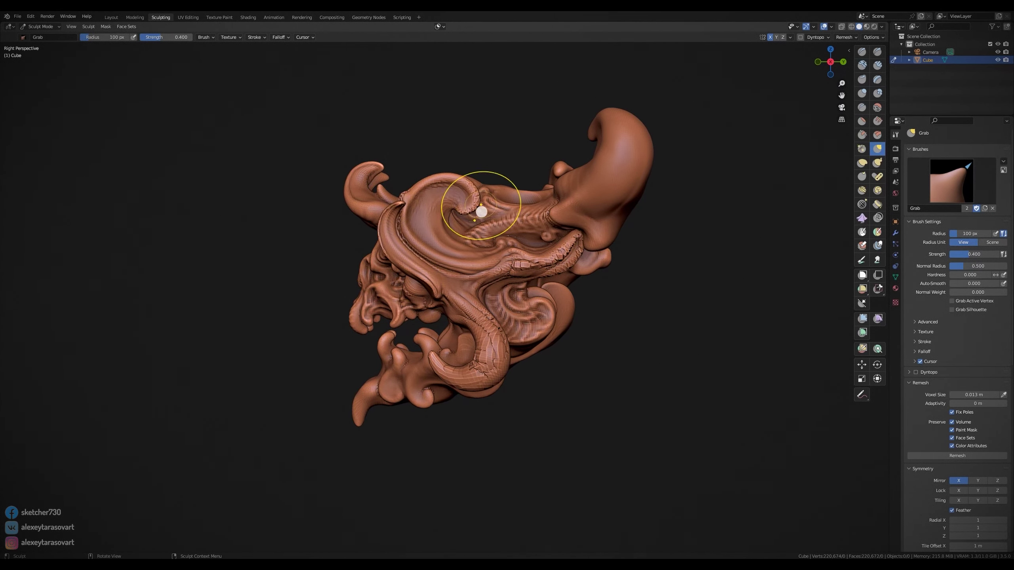
key("f")
left_click(452, 177)
mouse_move(572, 236)
middle_mouse_down()
mouse_move(203, 245)
mouse_move(620, 264)
mouse_move(581, 256)
mouse_move(596, 182)
mouse_move(623, 320)
mouse_move(669, 317)
mouse_move(502, 312)
middle_mouse_up()
- Refine the tendril tips from new angles, varying the Grab brush radius
key("f")
left_click(611, 234)
key("f")
left_click(630, 351)
middle_click_drag(453, 412, 471, 415)
key("f")
left_click(516, 444)
middle_click_drag(515, 445, 355, 487)
key("f")
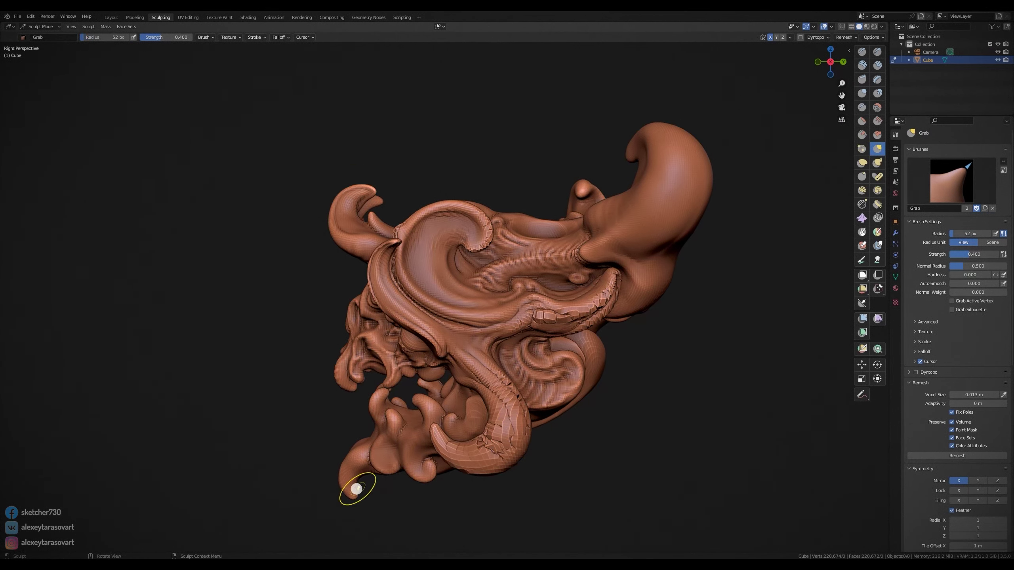
left_click(355, 487)
- Remesh the mask at 0.006 m voxel size and set up a small Draw brush
key("KP_3")
left_click(845, 37)
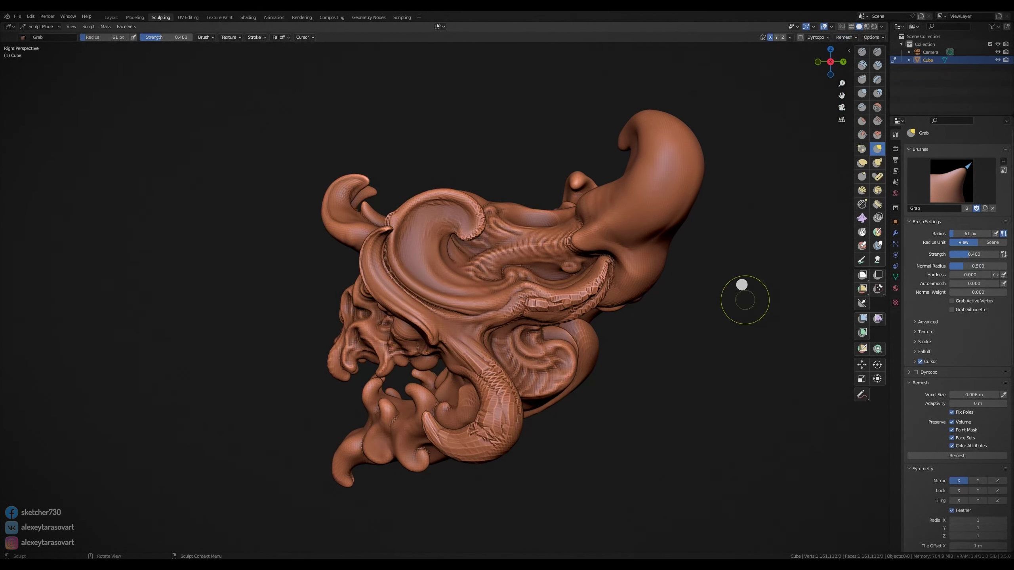
key("x")
key("ctrl+d")
key("f")
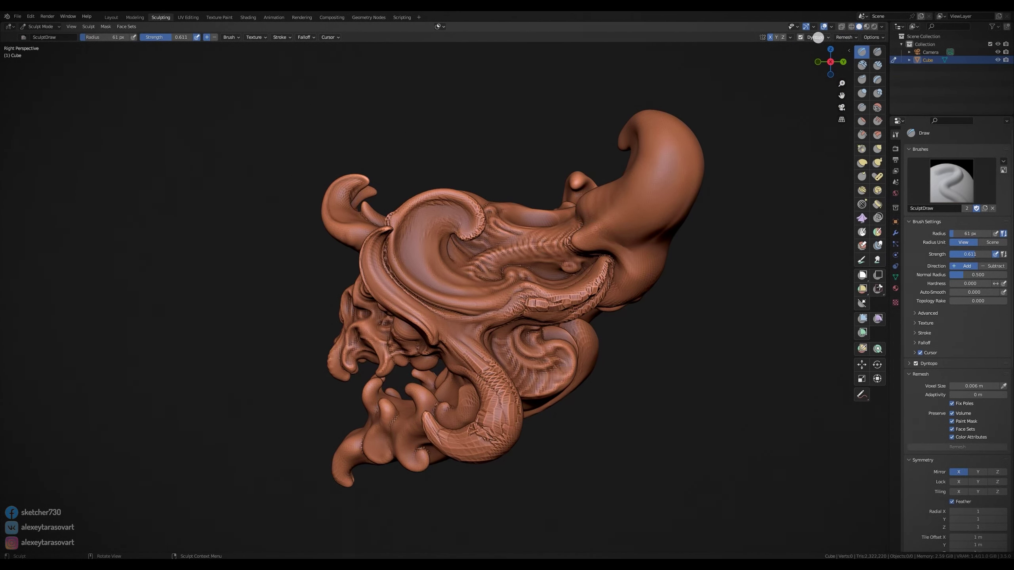
scroll(656, 176, "up", 6)
key("ctrl+d")
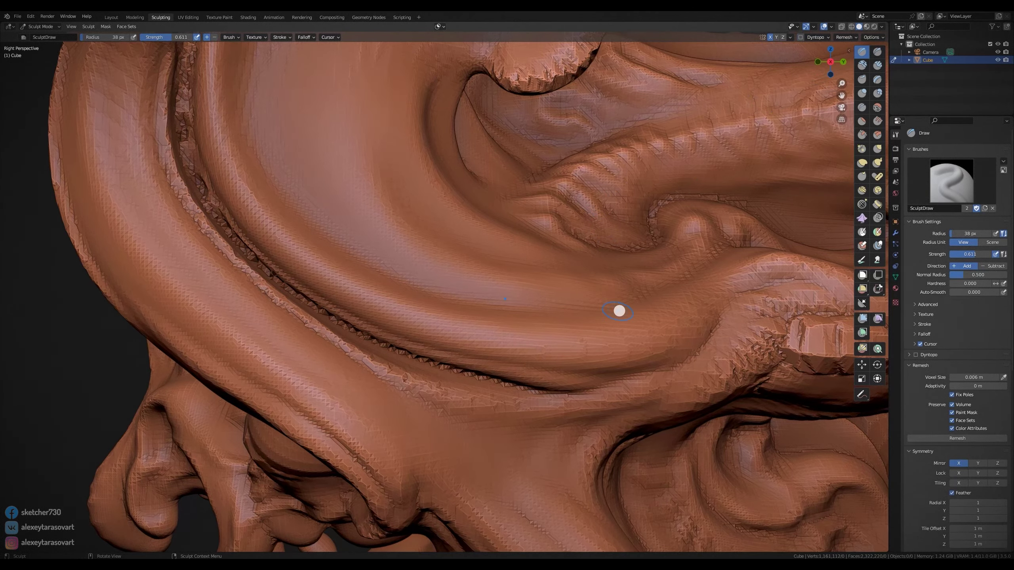
scroll(616, 310, "down", 8)
- Sculpt fine Draw strokes along the ridges of the central swirl
middle_click_drag(615, 290, 662, 271)
scroll(661, 270, "up", 3)
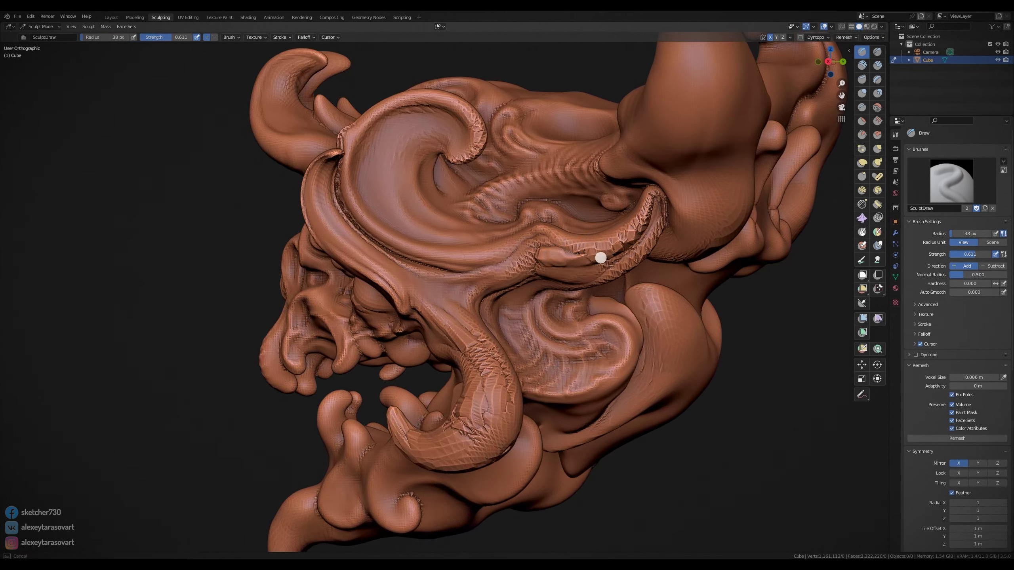
left_click_drag(969, 233, 954, 233)
scroll(415, 263, "up", 3)
mouse_move(415, 263)
left_mouse_down()
mouse_move(491, 265)
mouse_move(519, 252)
left_mouse_up()
key("bracketleft")
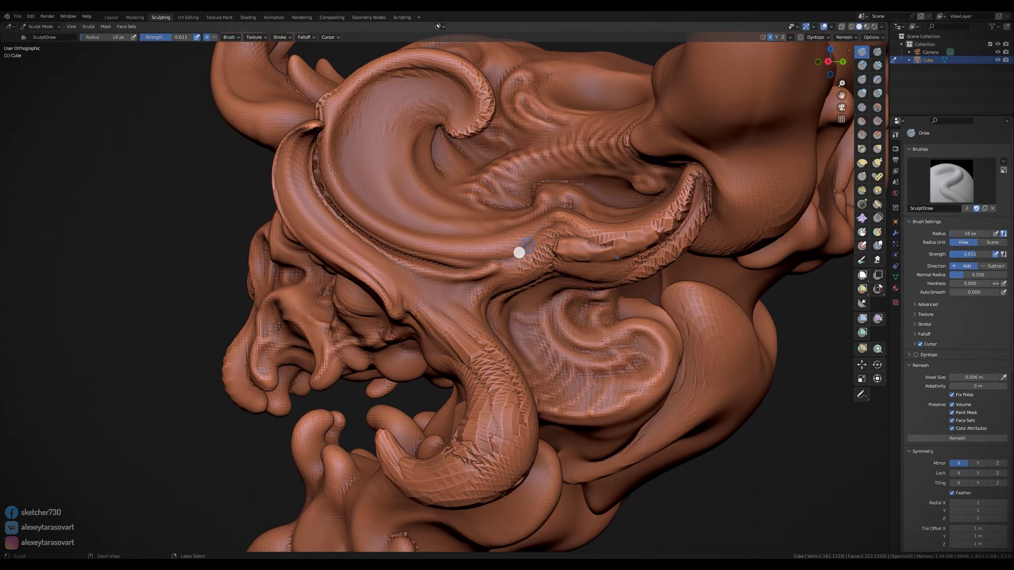
mouse_move(572, 233)
left_mouse_down("ctrl")
mouse_move(554, 238)
mouse_move(577, 261)
mouse_move(644, 237)
left_mouse_up("ctrl")
key("bracketright")
key("bracketright")
key("bracketright")
key("bracketright")
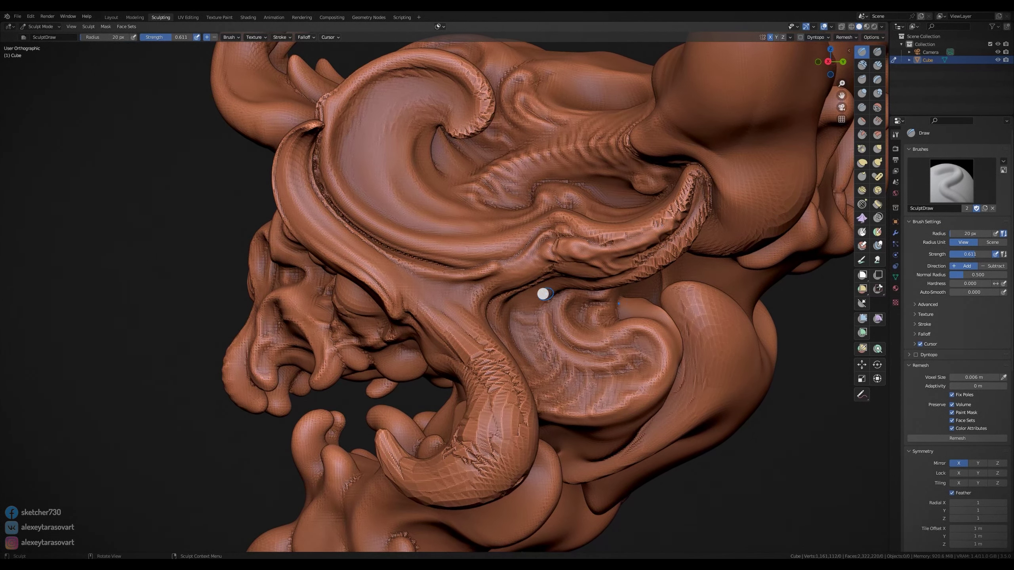
key("bracketleft")
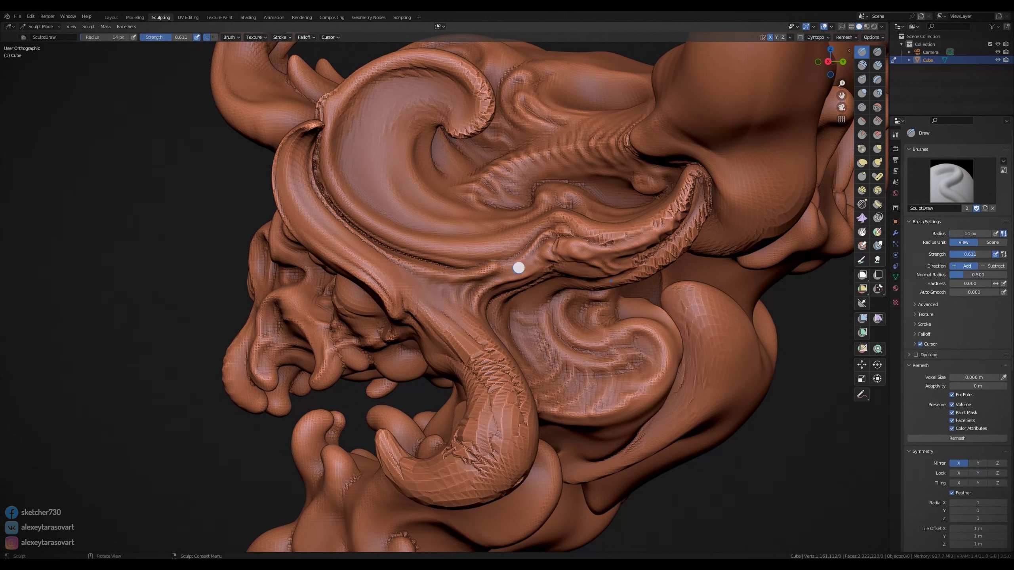
left_click_drag(470, 253, 533, 225)
middle_click_drag(527, 230, 572, 222)
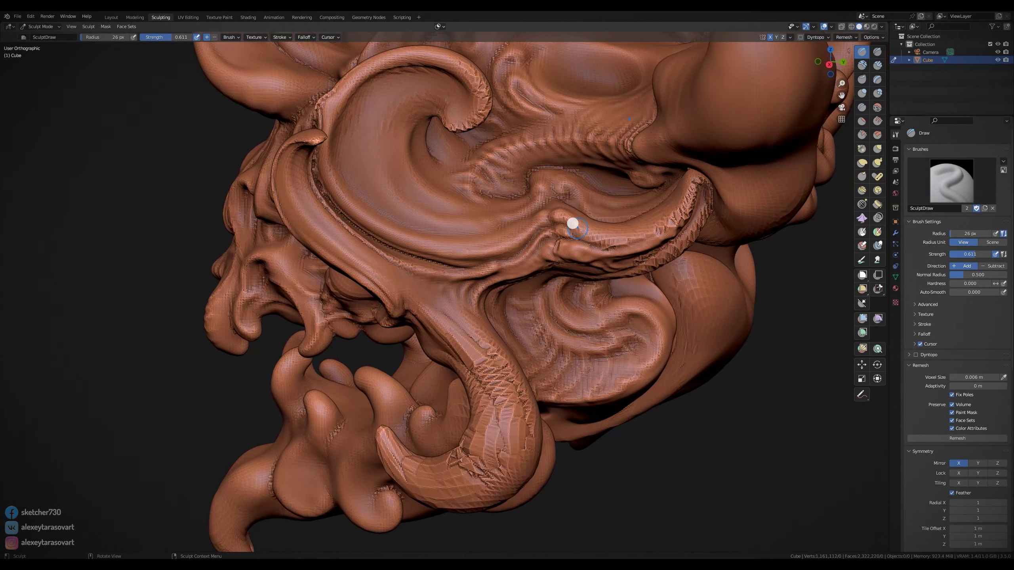
mouse_move(572, 222)
left_mouse_down()
mouse_move(607, 242)
mouse_move(678, 236)
left_mouse_up()
- Carve sharp grooves and bumps along the ridge with Draw Sharp
key("shift+d")
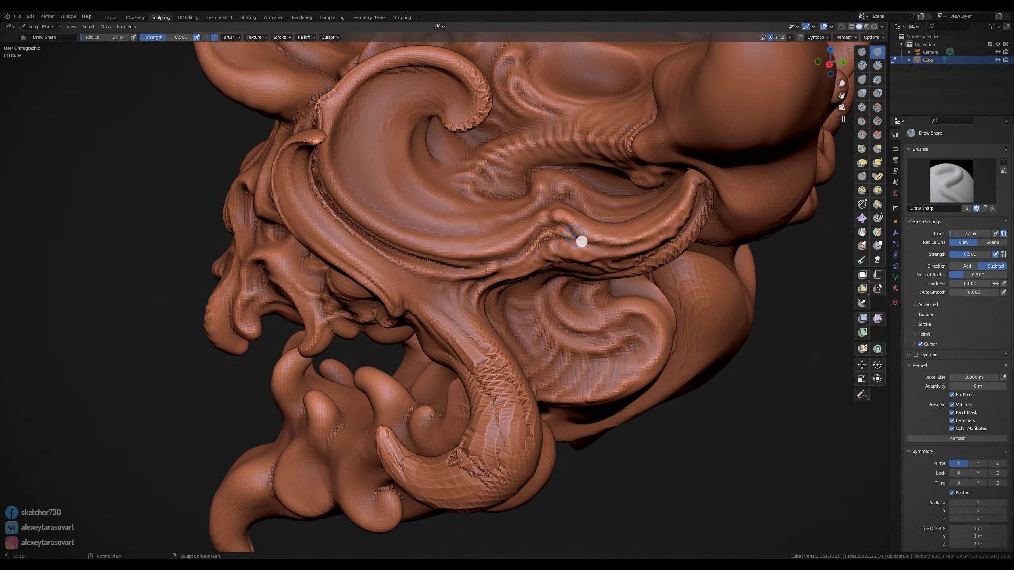
left_click_drag(574, 235, 499, 256)
left_click_drag(567, 245, 685, 193, "ctrl")
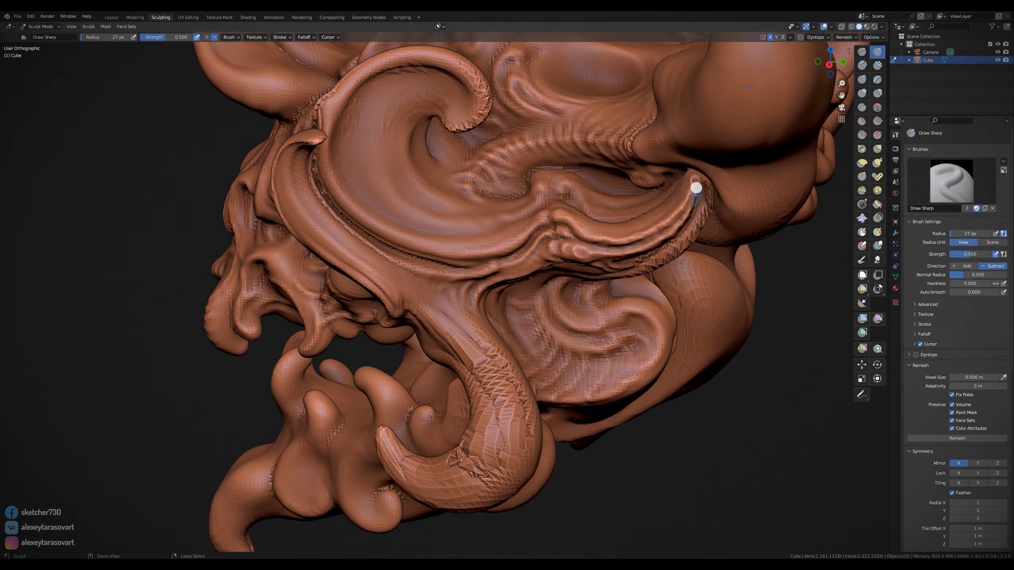
- Draw curled ridges in the ear hollow and faint grooves along the swirl
key("x")
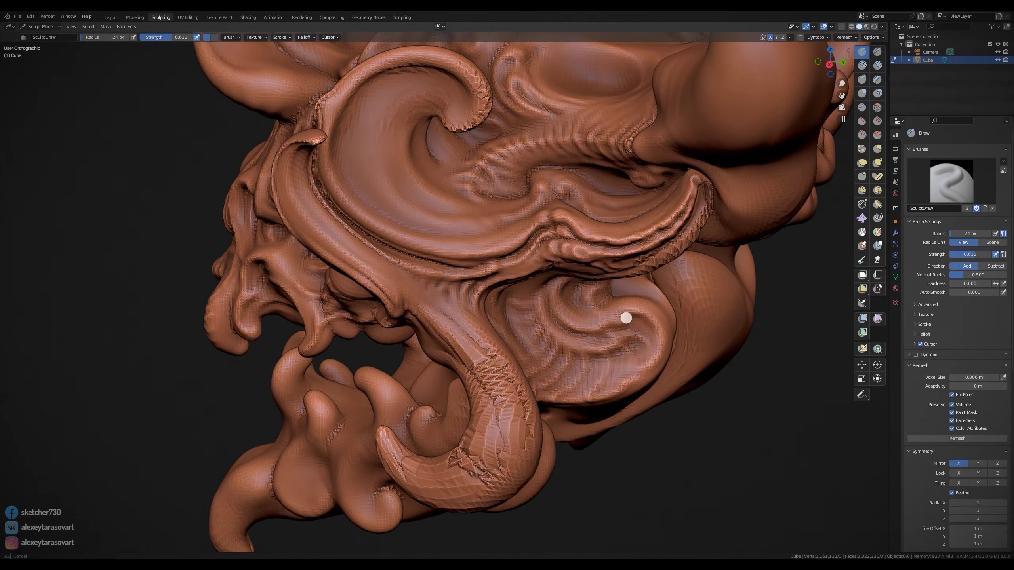
mouse_move(642, 307)
left_mouse_down()
mouse_move(656, 340)
mouse_move(564, 335)
left_mouse_up()
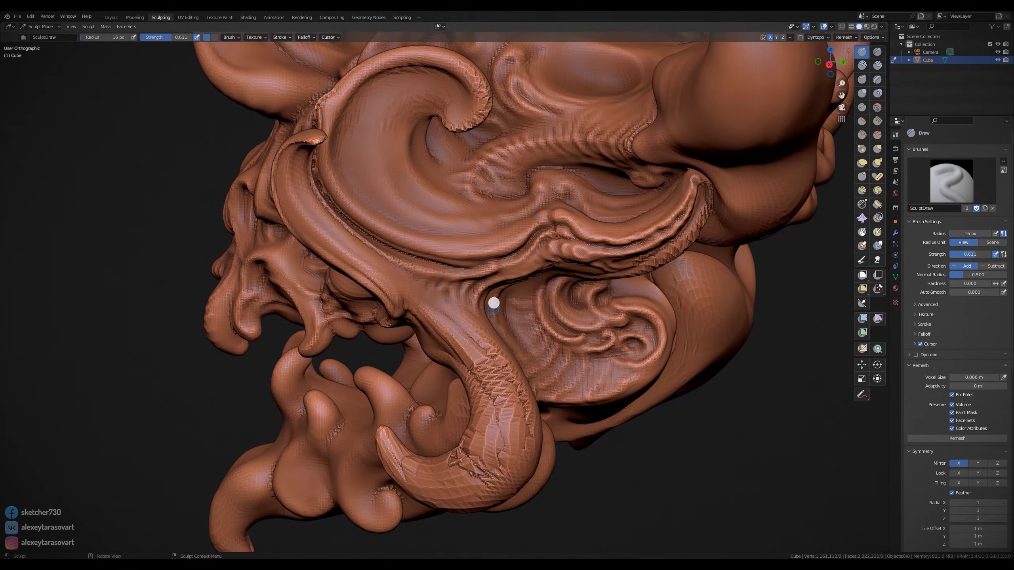
key("bracketleft")
left_click_drag(563, 390, 567, 350)
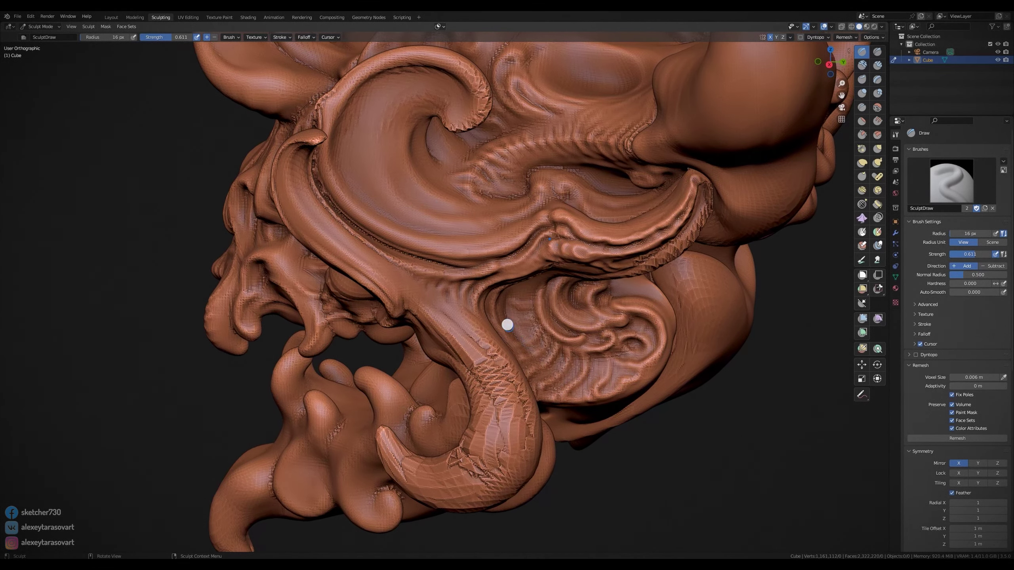
left_click_drag(491, 210, 472, 192)
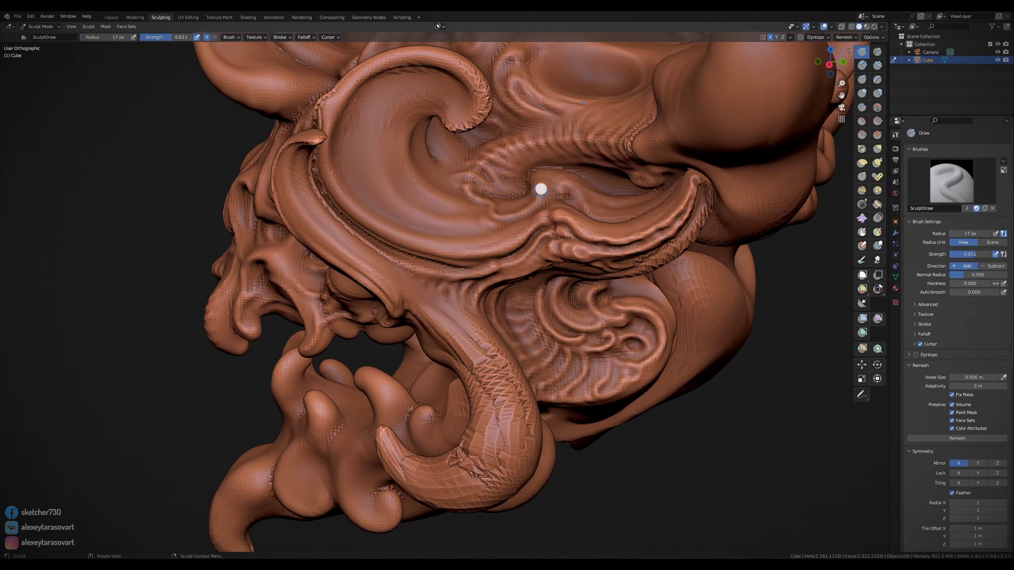
left_click_drag(579, 201, 635, 207)
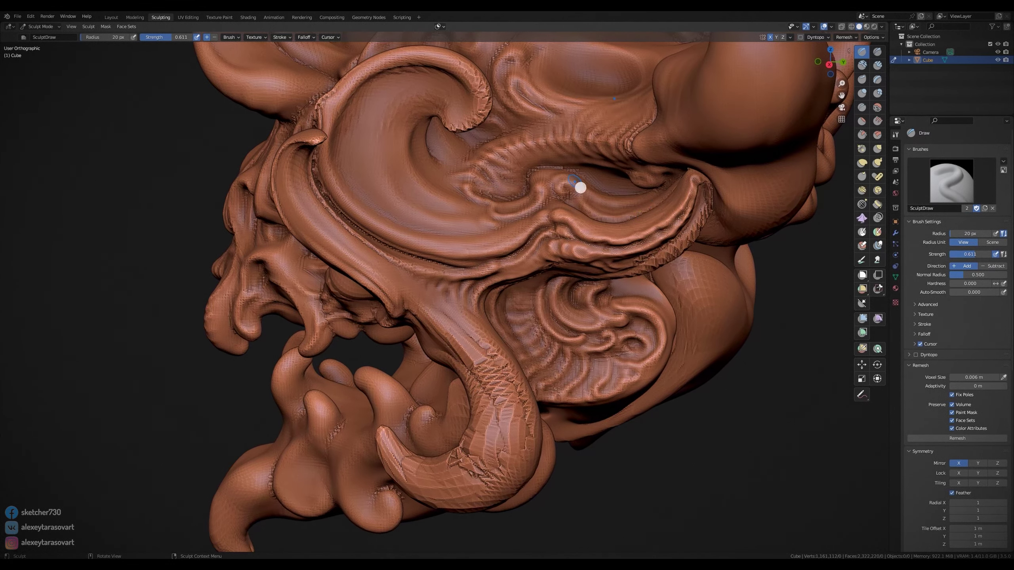
key("bracketleft")
key("bracketleft")
key("bracketleft")
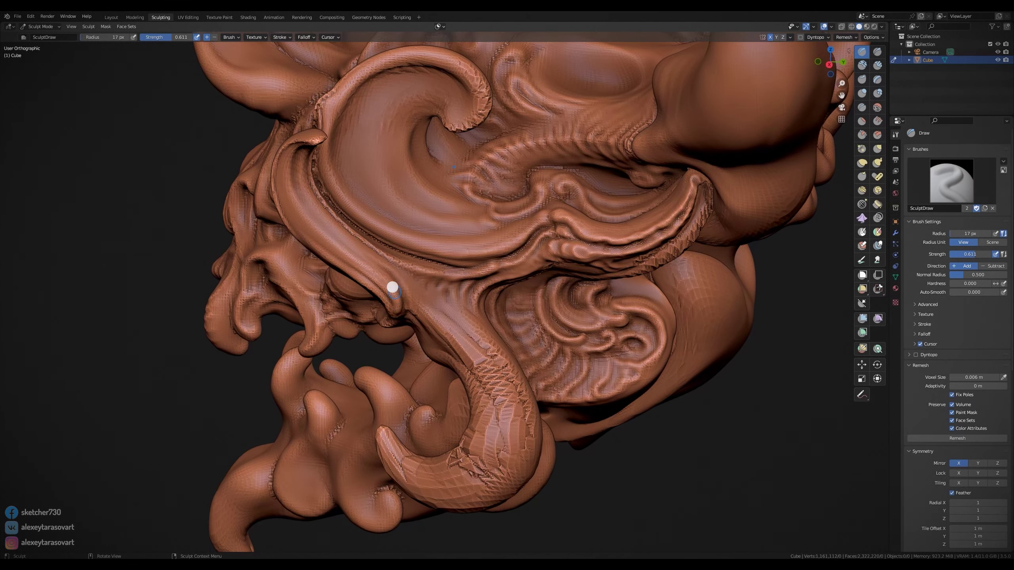
key("bracketright")
key("bracketright")
key("bracketright")
- Smooth the jagged cracks on the horn, its ridge edge and the upper swirl
left_click_drag(464, 349, 479, 357)
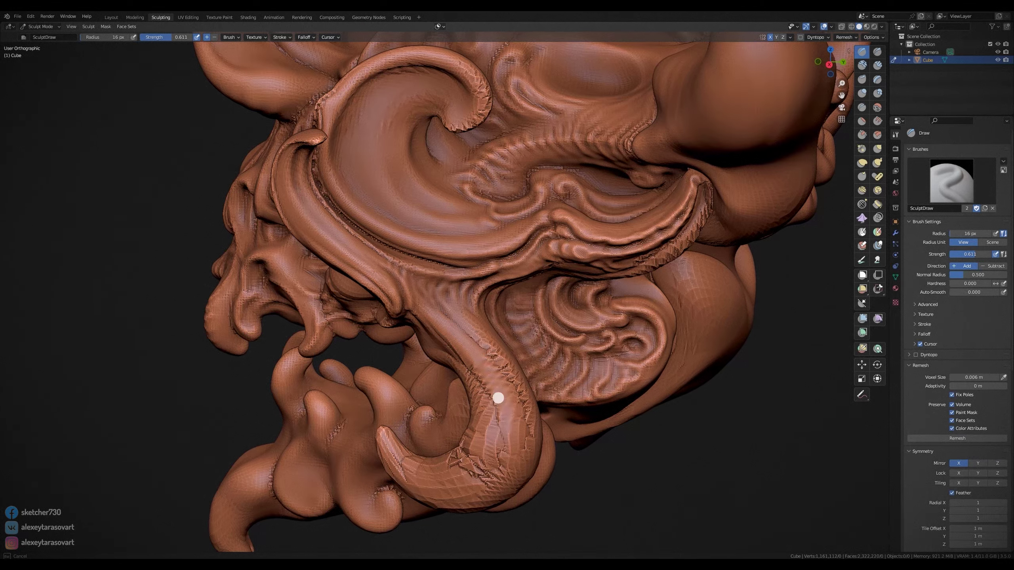
left_click_drag(468, 446, 467, 452, "shift")
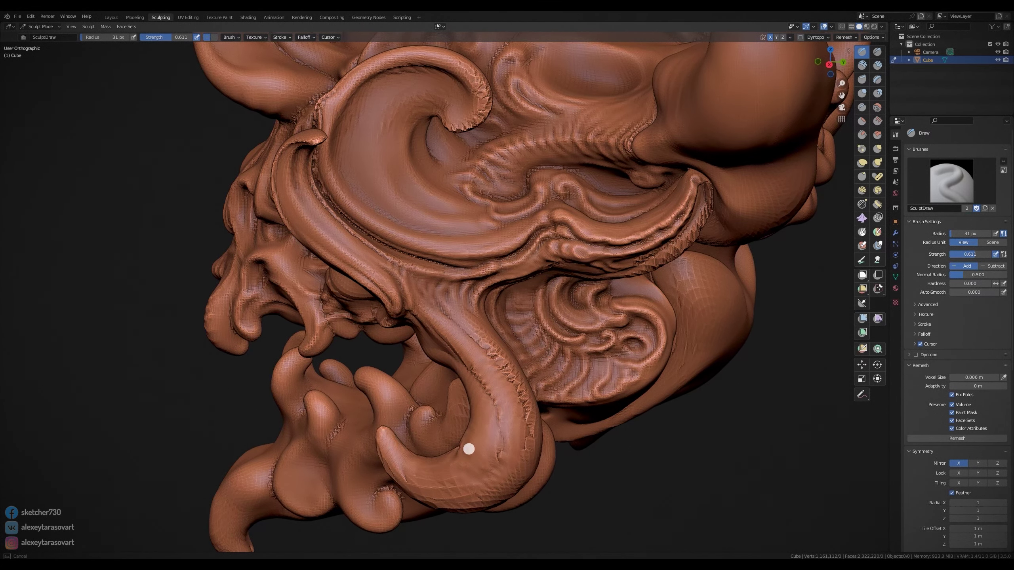
left_click_drag(477, 497, 441, 316, "shift")
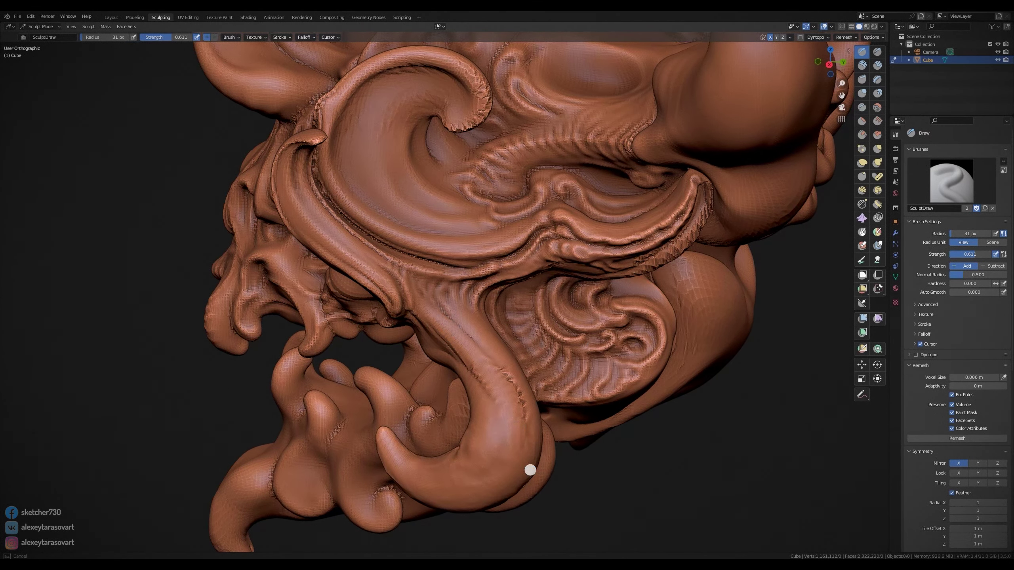
left_click_drag(530, 470, 724, 380, "shift")
left_click_drag(619, 267, 701, 226, "shift")
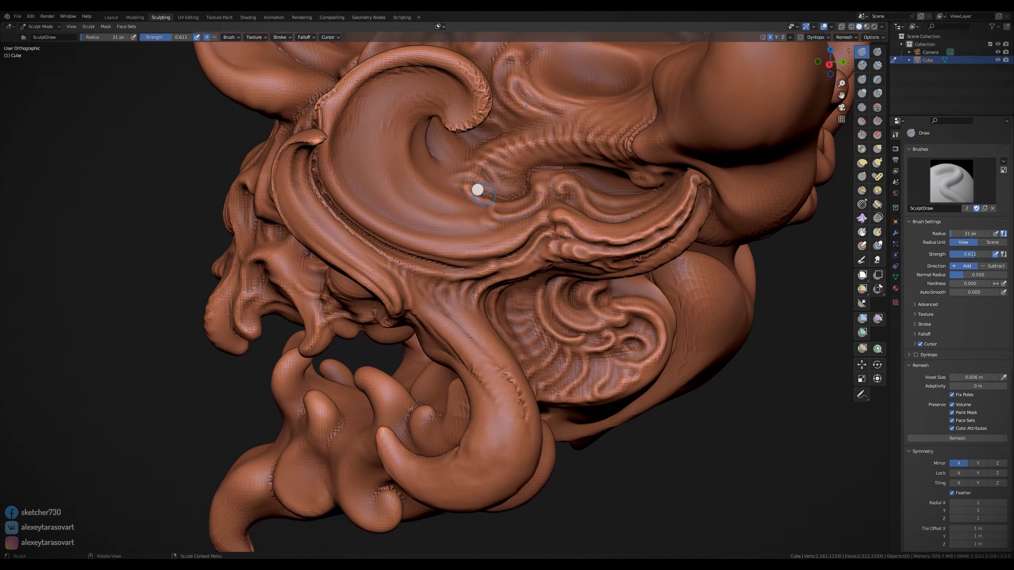
left_click_drag(477, 190, 627, 140, "shift")
key("bracketright")
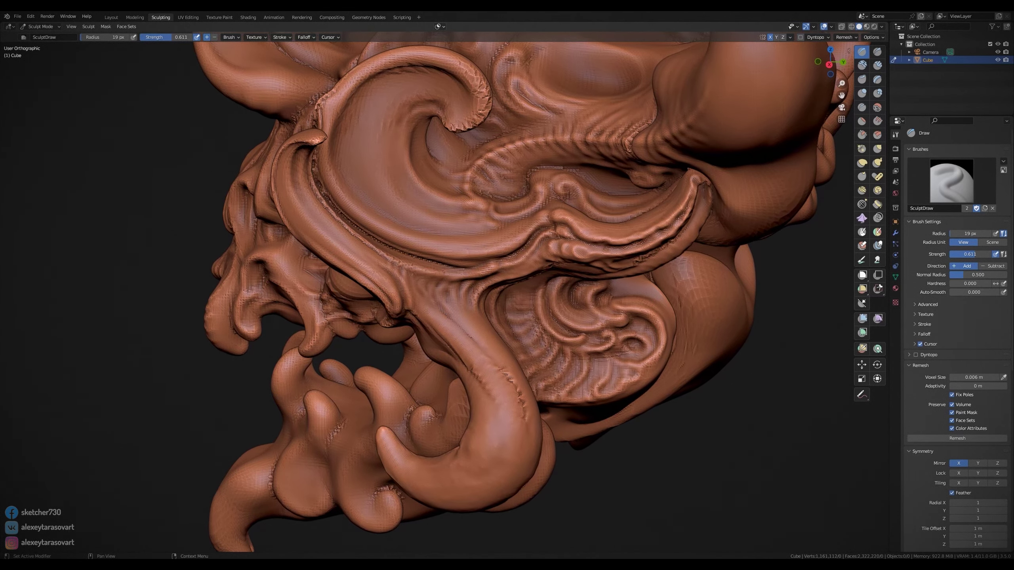
- Sculpt strokes along the curving horn with a fine-tuned brush size
left_click_drag(441, 332, 522, 380)
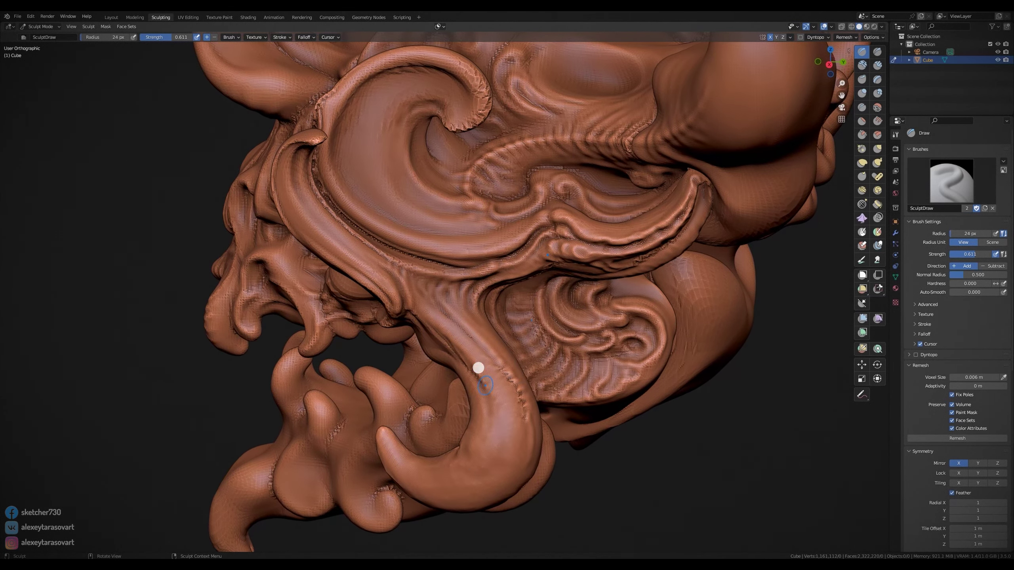
key("bracketleft")
key("bracketleft")
key("bracketleft")
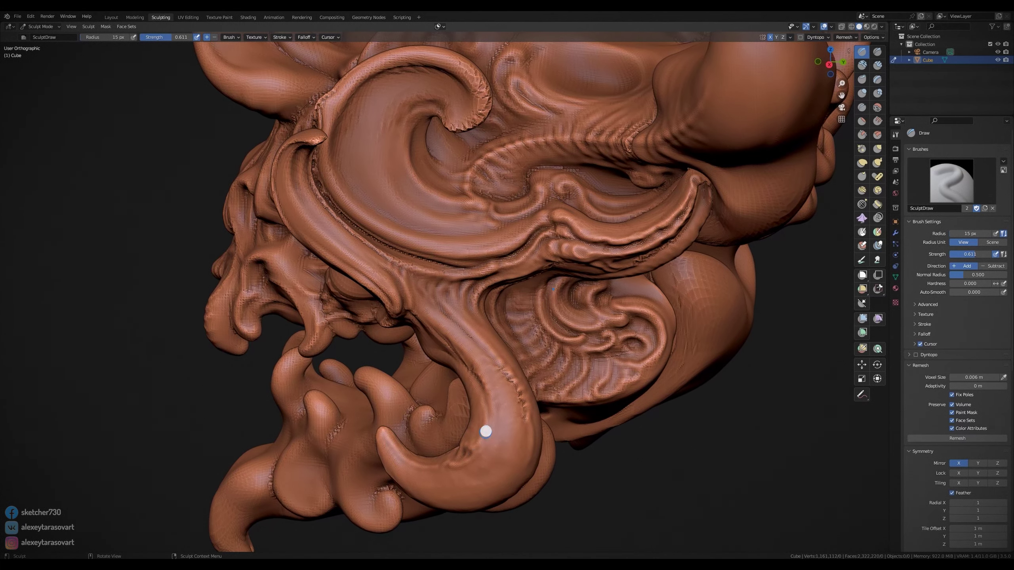
left_click_drag(422, 323, 425, 299)
key("bracketright")
key("bracketright")
key("bracketright")
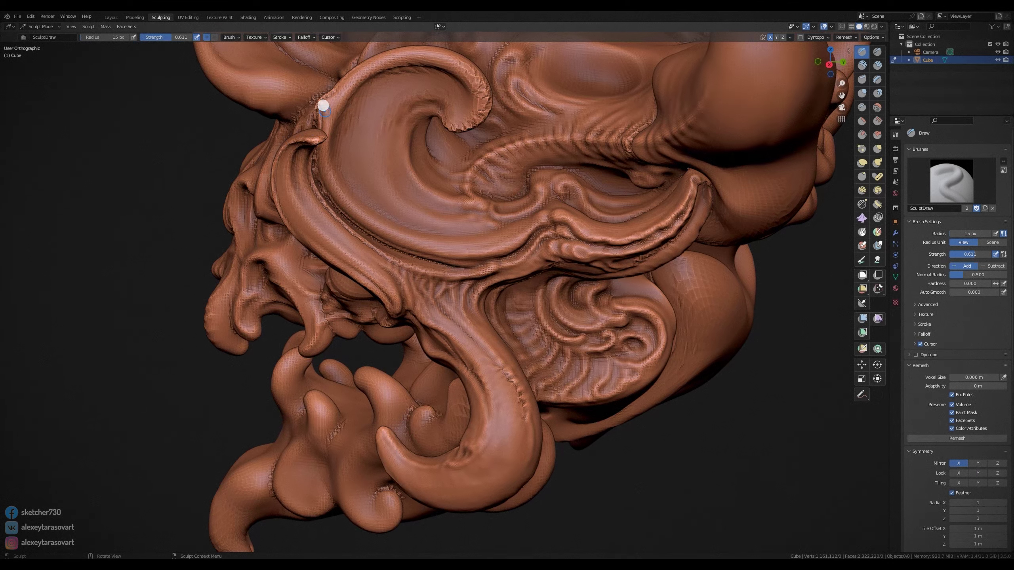
key("bracketleft")
key("bracketleft")
key("bracketright")
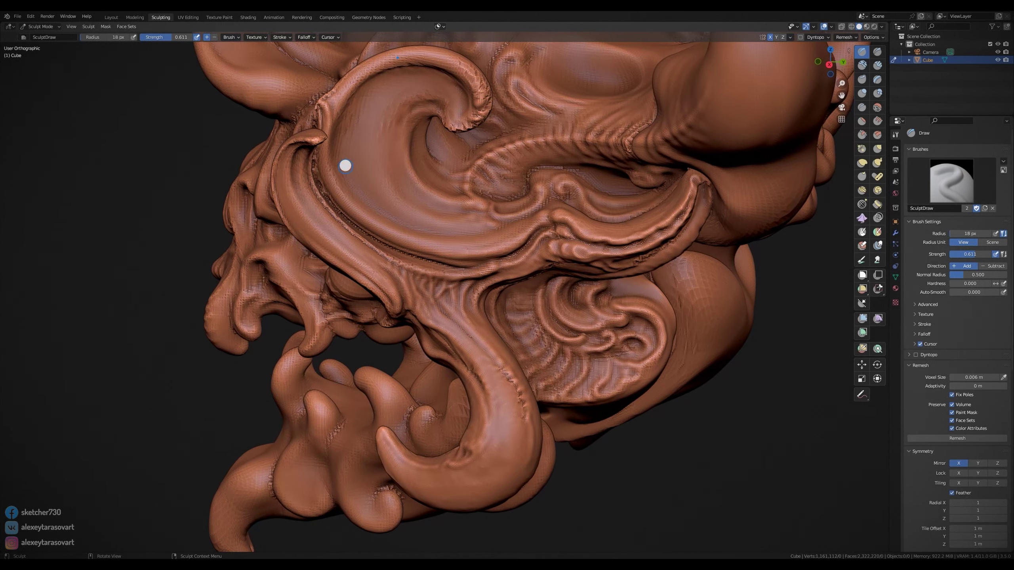
- Add short strokes and small bumps along the swirl and its curl
left_click_drag(350, 186, 347, 181)
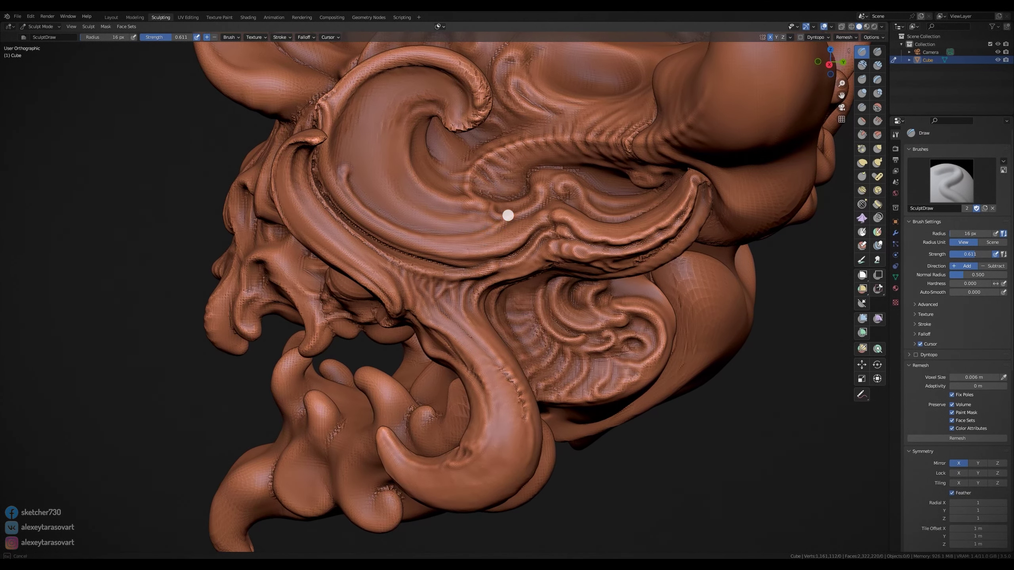
left_click_drag(508, 216, 502, 212)
key("bracketleft")
key("bracketleft")
left_click_drag(392, 115, 418, 106)
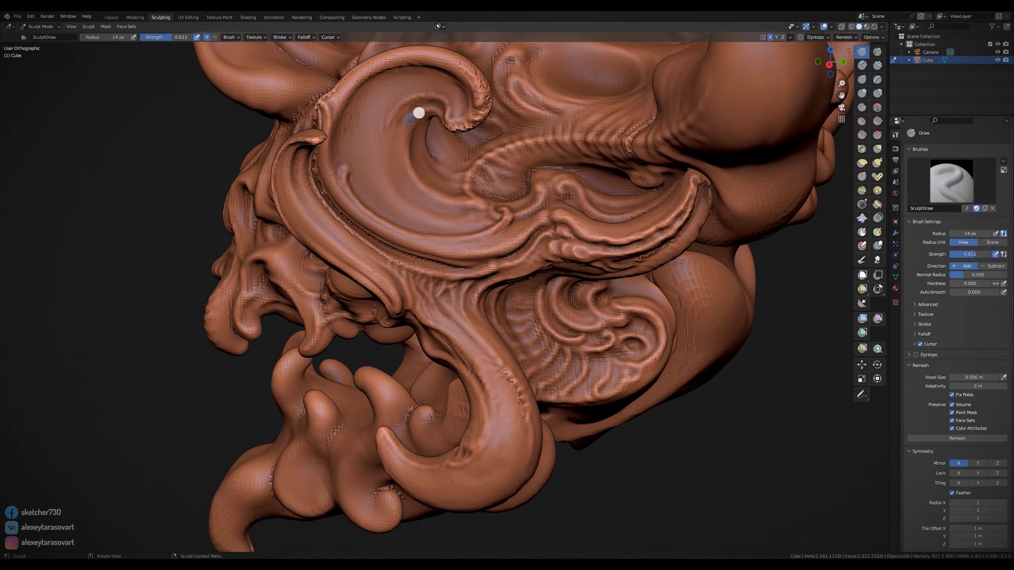
key("bracketleft")
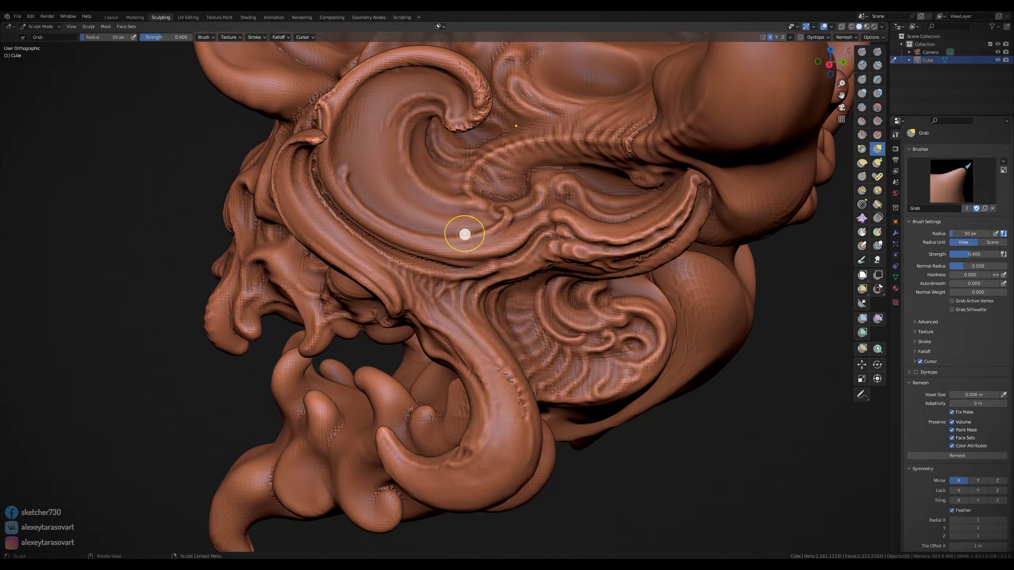
key("bracketright")
key("bracketright")
key("bracketright")
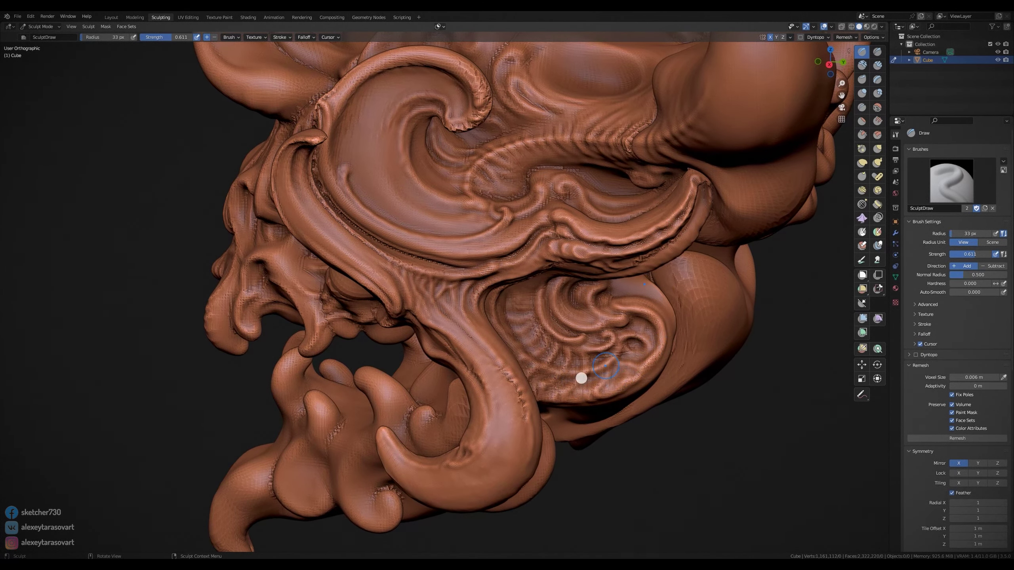
key("bracketleft")
key("bracketleft")
key("bracketleft")
- Raise ridges arcing over the top oval and along the upper arc
middle_click_drag(762, 394, 797, 321)
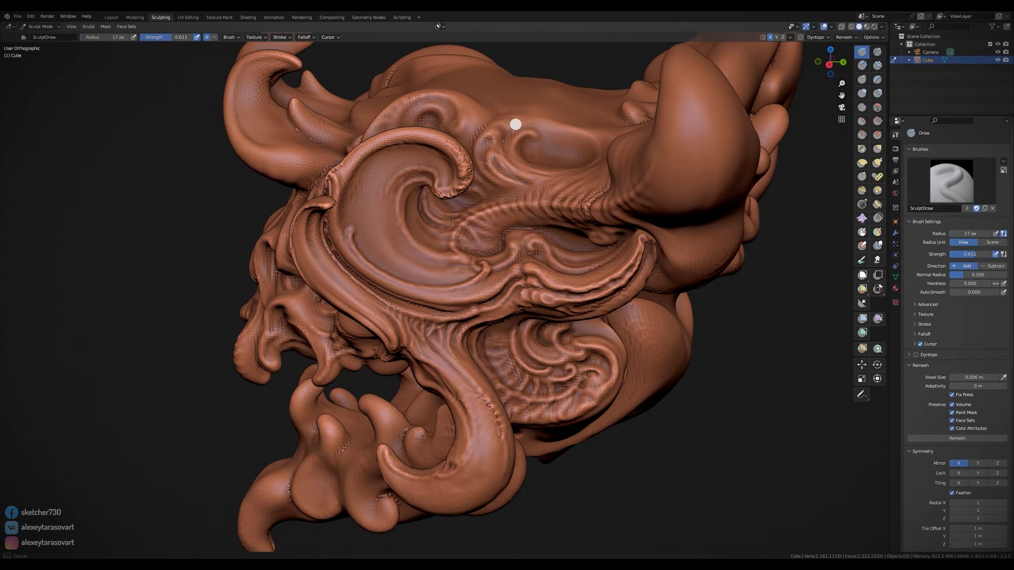
key("bracketright")
key("bracketright")
key("bracketright")
mouse_move(498, 101)
left_mouse_down()
mouse_move(593, 141)
mouse_move(565, 158)
left_mouse_up()
key("shift+d")
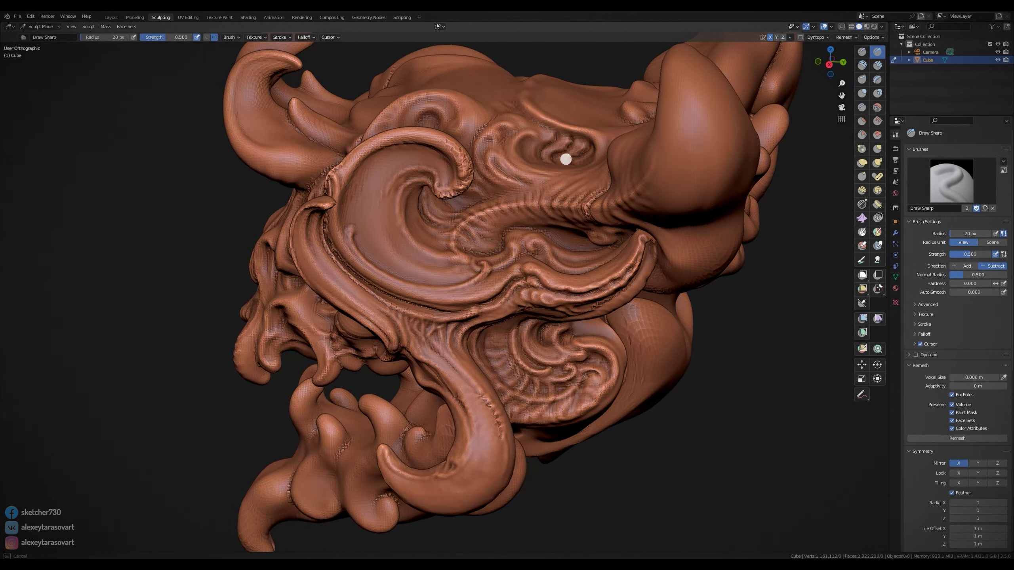
key("x")
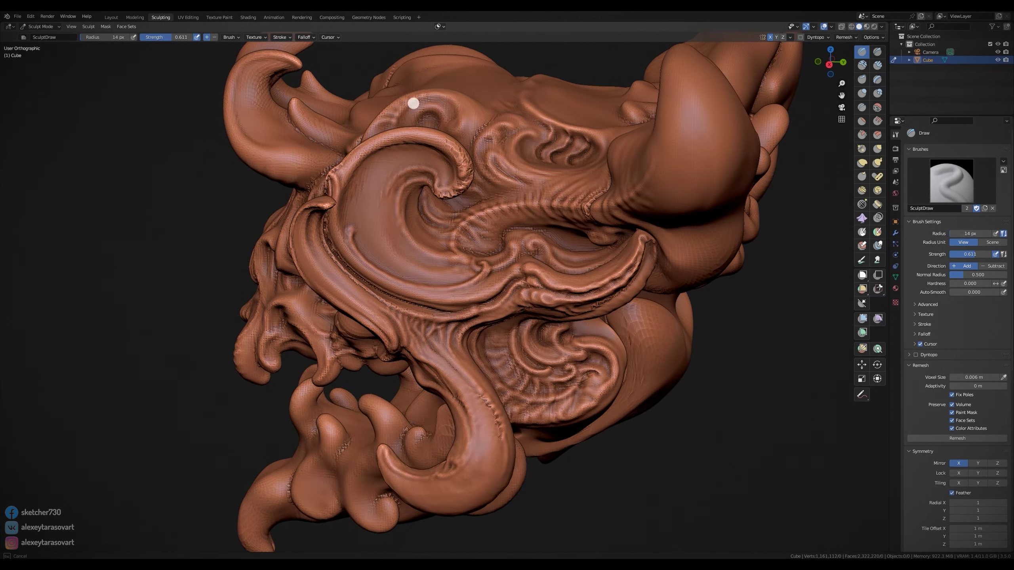
key("bracketleft")
left_click_drag(460, 113, 499, 132)
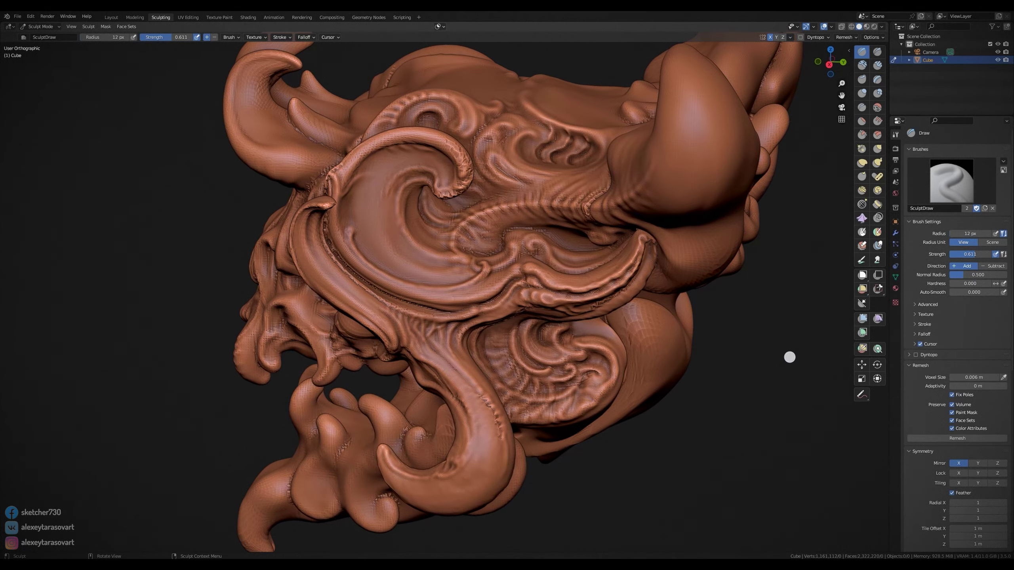
- Grab-pull the lower spike and bulges into flowing curves toward the notch
key("g")
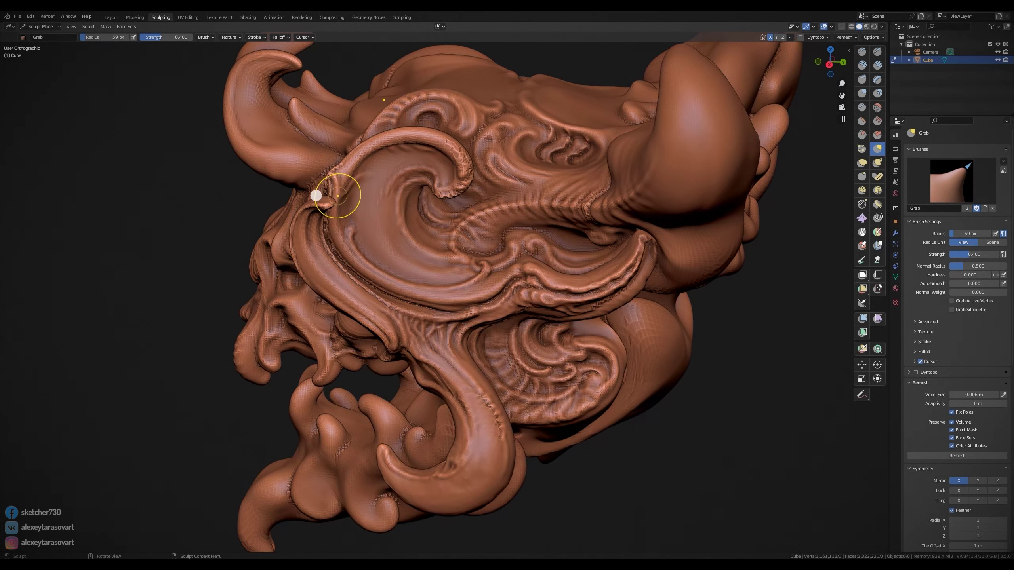
left_click_drag(538, 460, 538, 473)
key("bracketright")
key("bracketright")
key("bracketright")
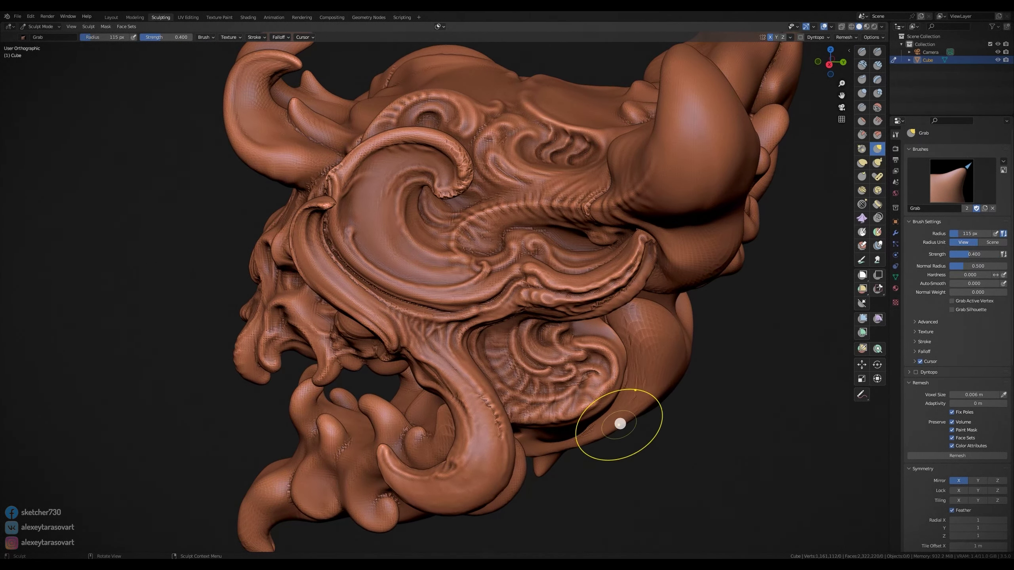
key("bracketright")
key("bracketright")
key("bracketright")
middle_click_drag(729, 351, 662, 363)
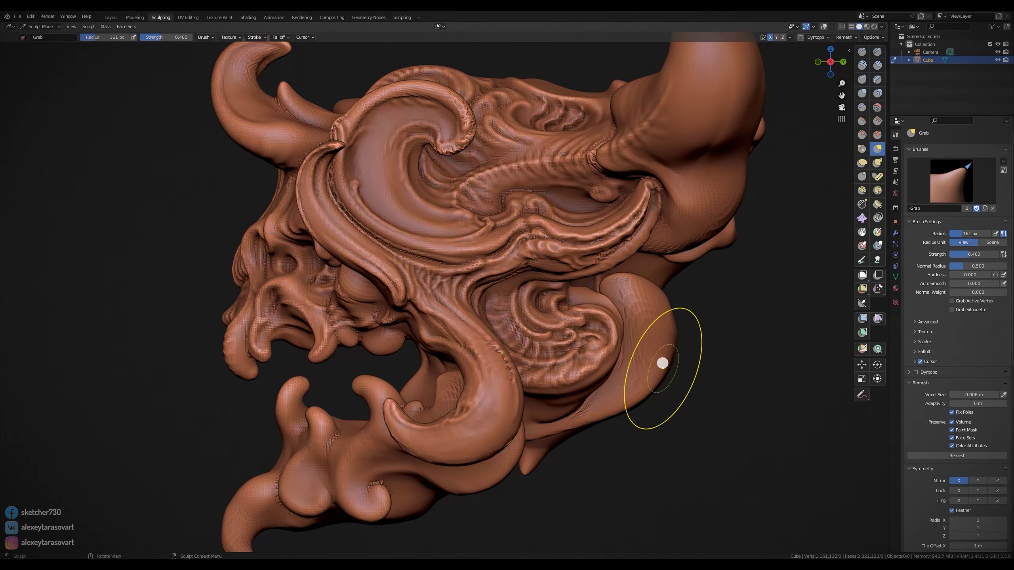
left_click_drag(662, 363, 509, 464)
key("bracketleft")
key("bracketleft")
key("bracketleft")
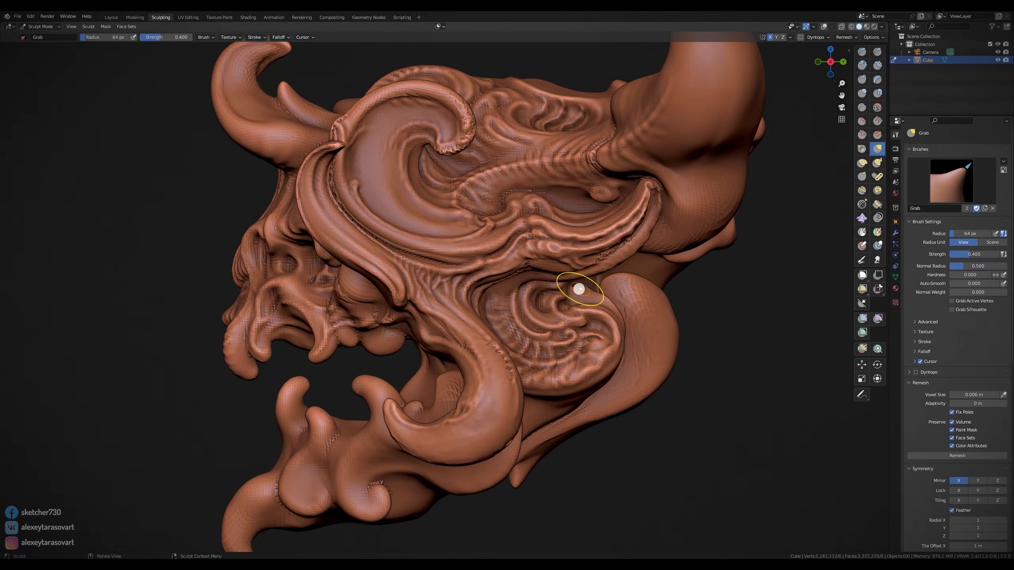
left_click_drag(606, 294, 595, 301)
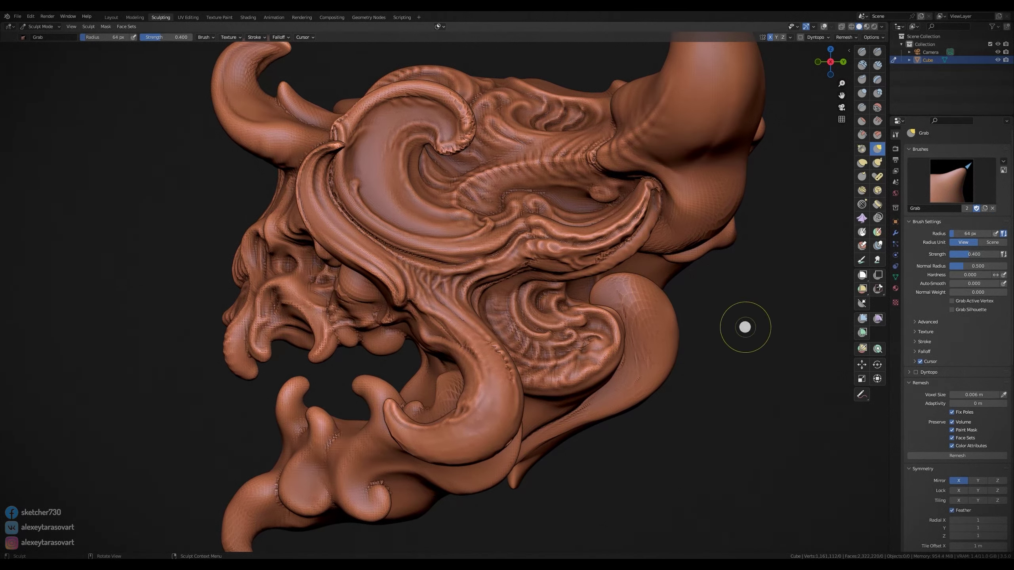
- Try the Inflate brush, return to Draw, and open the Remesh settings
key("i")
mouse_move(776, 260)
middle_mouse_down()
mouse_move(600, 320)
mouse_move(617, 331)
mouse_move(697, 294)
middle_mouse_up()
key("x")
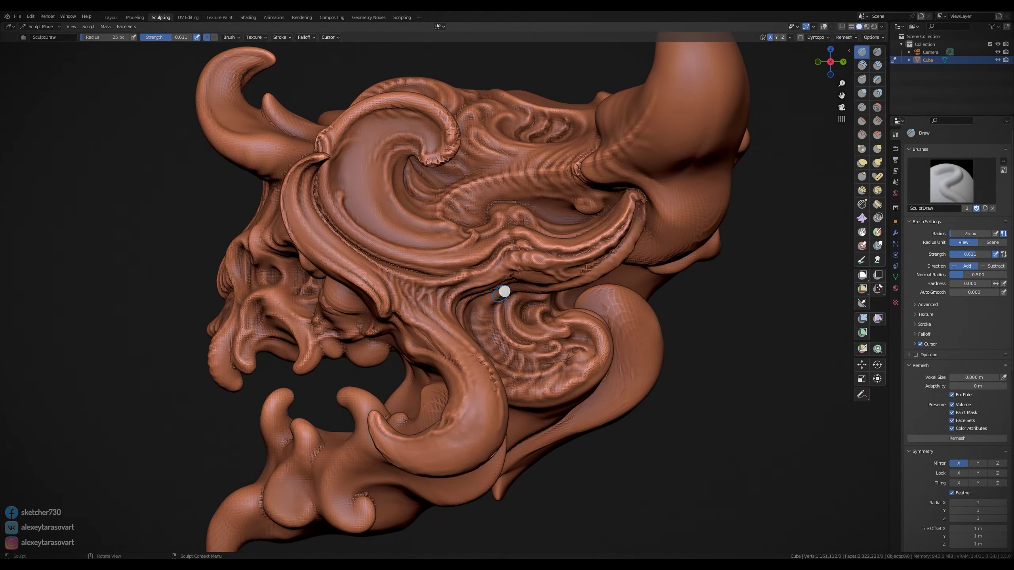
left_click(845, 37)
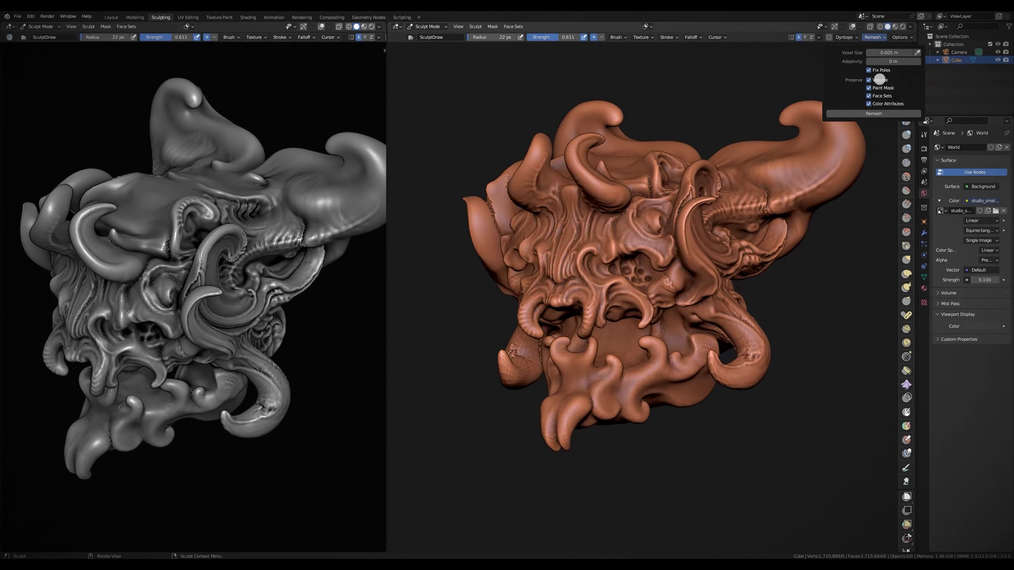
- Orbit the right-hand viewport from the face toward the mask's underside
mouse_move(664, 217)
middle_mouse_down()
mouse_move(682, 205)
mouse_move(672, 204)
mouse_move(715, 233)
mouse_move(659, 199)
mouse_move(667, 155)
middle_mouse_up()
mouse_move(659, 190)
middle_mouse_down()
mouse_move(611, 190)
mouse_move(619, 218)
mouse_move(615, 199)
mouse_move(665, 206)
mouse_move(662, 196)
mouse_move(615, 168)
mouse_move(650, 165)
mouse_move(605, 135)
mouse_move(632, 154)
mouse_move(638, 184)
mouse_move(611, 195)
mouse_move(622, 177)
mouse_move(638, 180)
mouse_move(672, 194)
mouse_move(656, 204)
mouse_move(674, 165)
mouse_move(674, 177)
mouse_move(679, 140)
mouse_move(581, 132)
mouse_move(577, 192)
mouse_move(615, 102)
mouse_move(574, 185)
mouse_move(552, 170)
mouse_move(604, 142)
mouse_move(543, 204)
mouse_move(577, 199)
mouse_move(554, 172)
mouse_move(576, 165)
mouse_move(564, 156)
mouse_move(593, 131)
mouse_move(585, 152)
mouse_move(607, 154)
mouse_move(593, 170)
mouse_move(666, 232)
mouse_move(679, 203)
middle_mouse_up()
- Return to a small Draw brush and sculpt mirrored detail down the nose
key("g")
scroll(679, 204, "up", 2)
key("x")
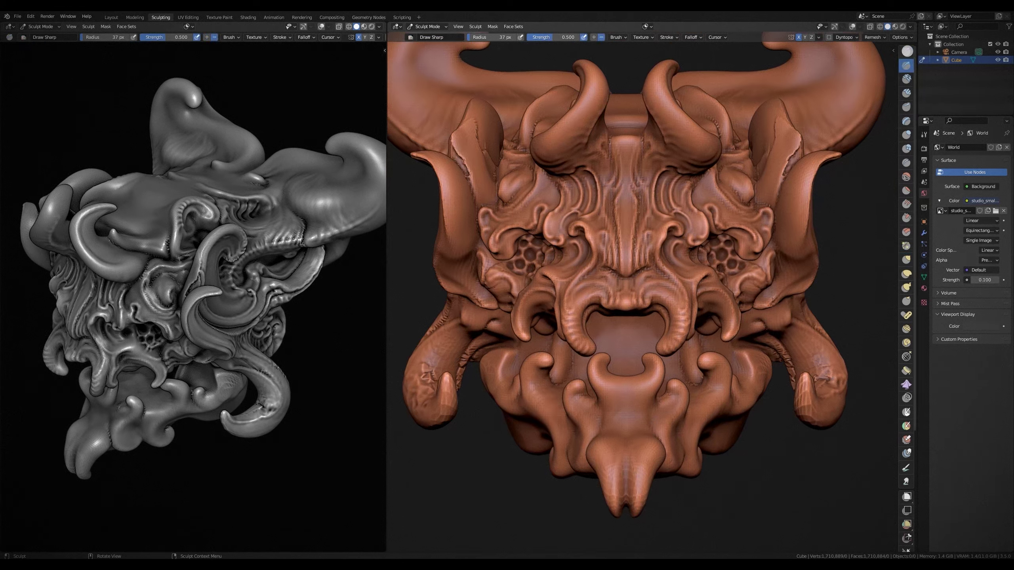
key("bracketleft")
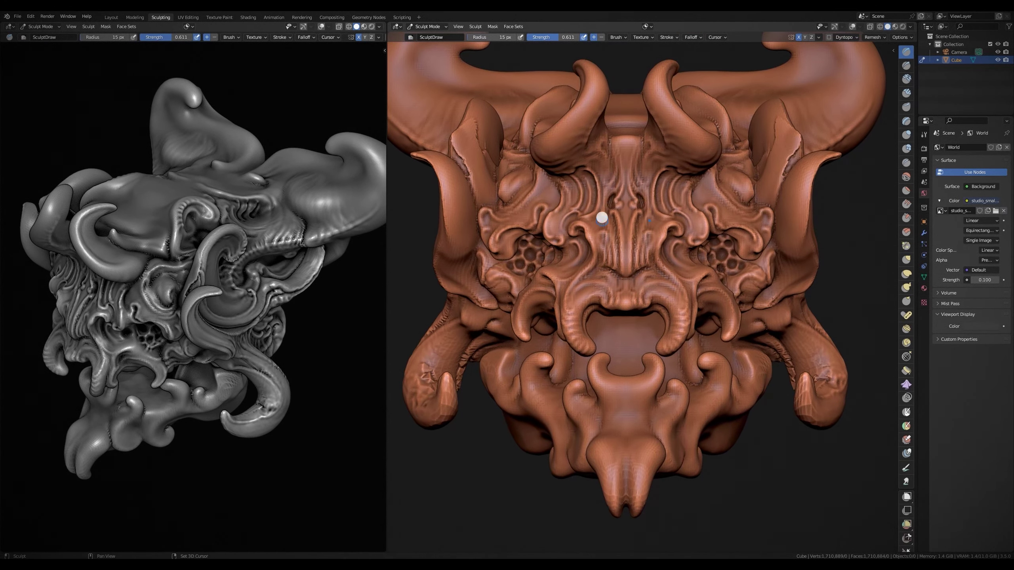
key("bracketleft")
key("bracketleft")
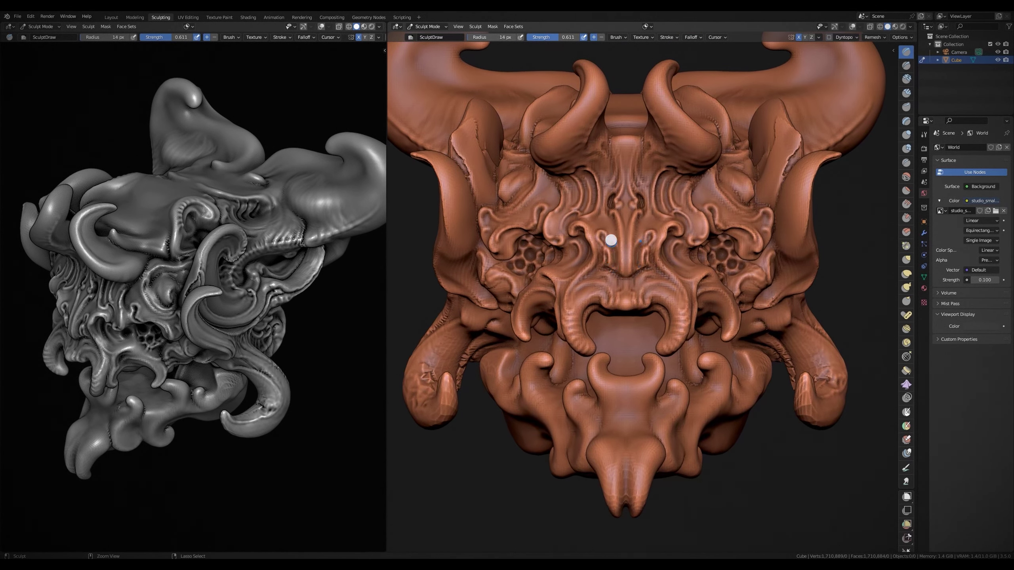
mouse_move(589, 276)
left_mouse_down()
mouse_move(609, 275)
mouse_move(582, 267)
mouse_move(575, 317)
left_mouse_up()
key("bracketright")
key("bracketright")
key("bracketright")
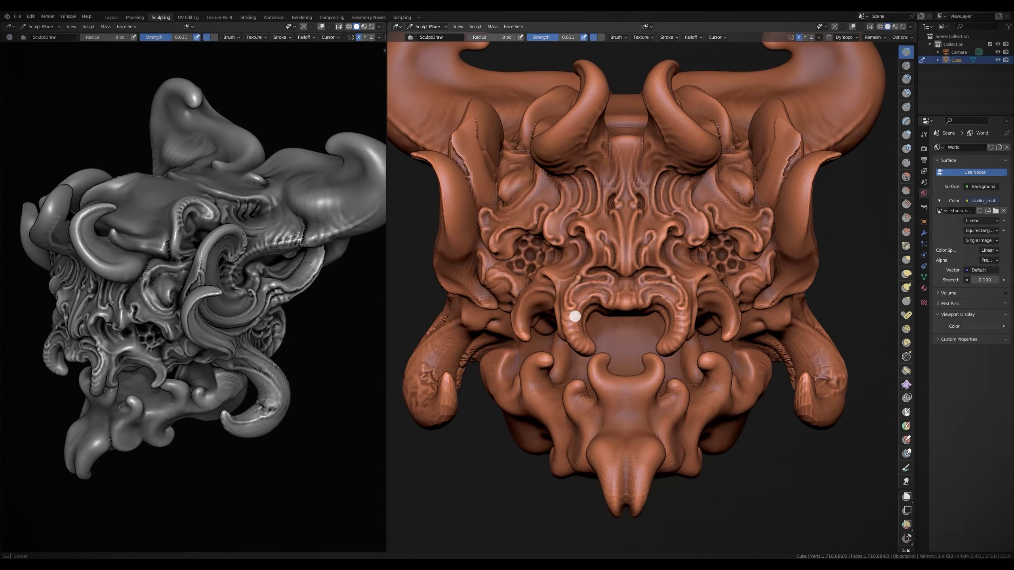
- Dab mirrored detail on the brow and raise a fine ridge on the forehead
mouse_move(595, 305)
middle_mouse_down()
mouse_move(600, 317)
mouse_move(640, 317)
middle_mouse_up()
key("bracketright")
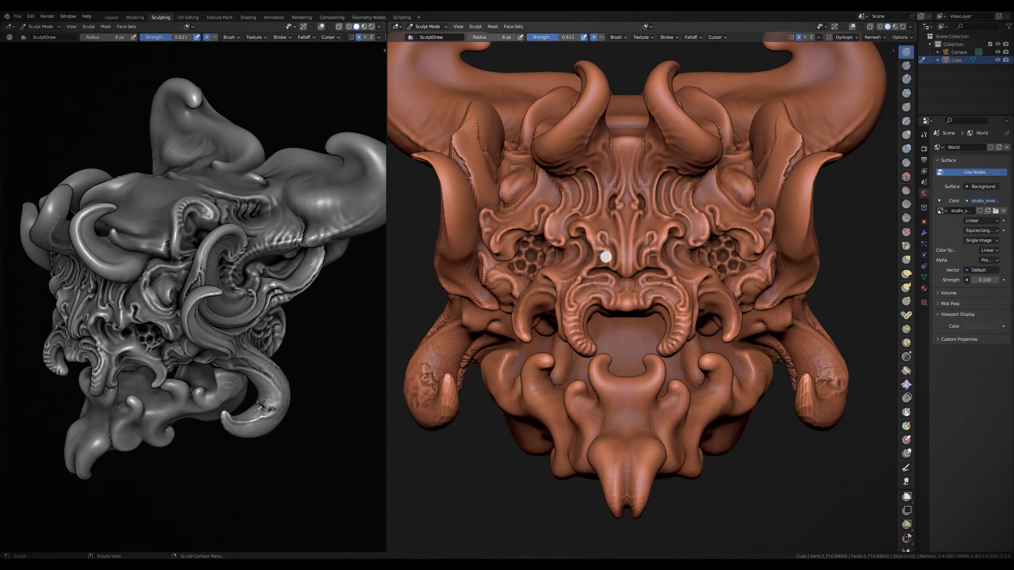
key("bracketright")
key("bracketright")
key("bracketright")
left_click(607, 238)
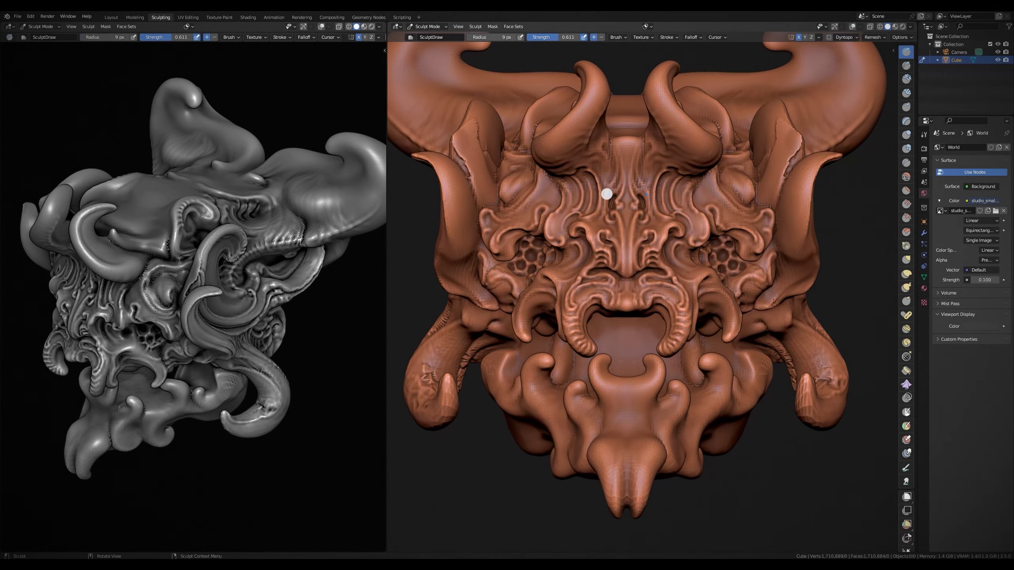
key("bracketleft")
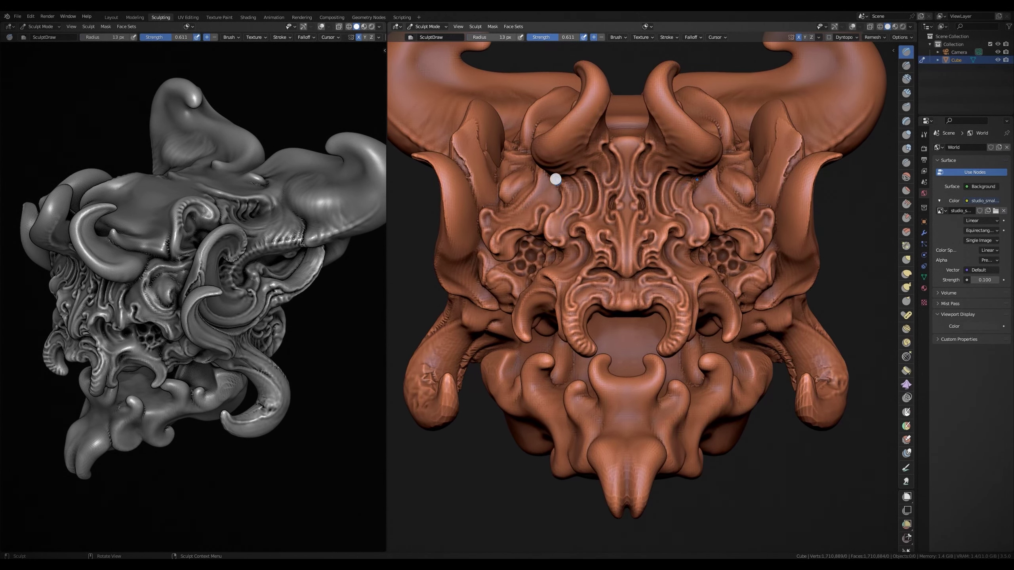
key("bracketright")
key("bracketright")
key("bracketleft")
key("bracketleft")
key("bracketleft")
left_click_drag(537, 210, 535, 188)
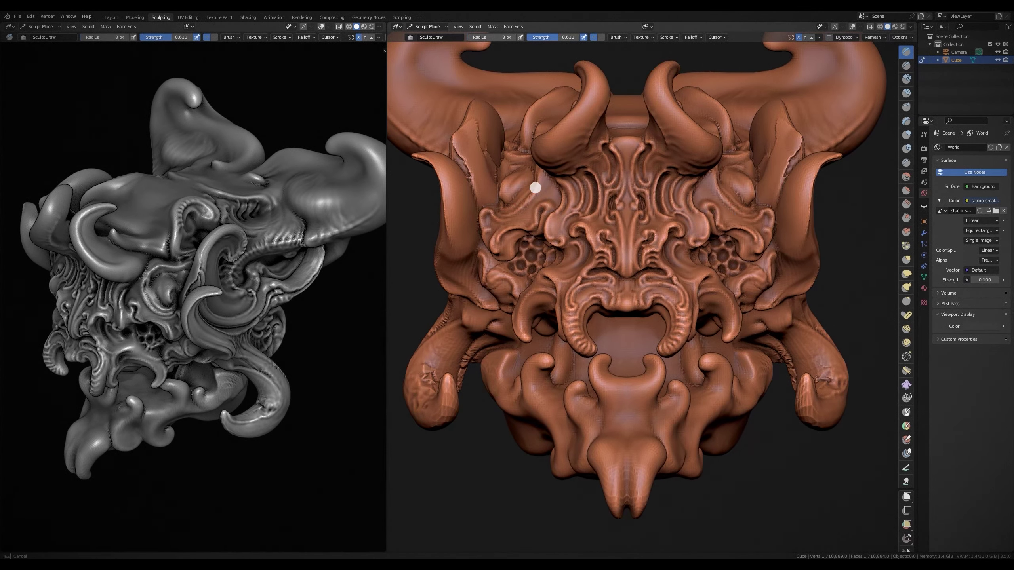
- Check the mask from the side, then return to a straight front view
mouse_move(541, 184)
middle_mouse_down()
mouse_move(678, 272)
mouse_move(642, 272)
mouse_move(678, 238)
mouse_move(669, 332)
mouse_move(674, 283)
mouse_move(691, 287)
mouse_move(652, 301)
mouse_move(669, 288)
mouse_move(684, 301)
mouse_move(676, 335)
middle_mouse_up()
key("bracketright")
key("bracketright")
key("bracketright")
key("bracketleft")
key("bracketleft")
key("bracketleft")
key("bracketright")
key("bracketright")
key("KP_1")
key("bracketleft")
key("bracketleft")
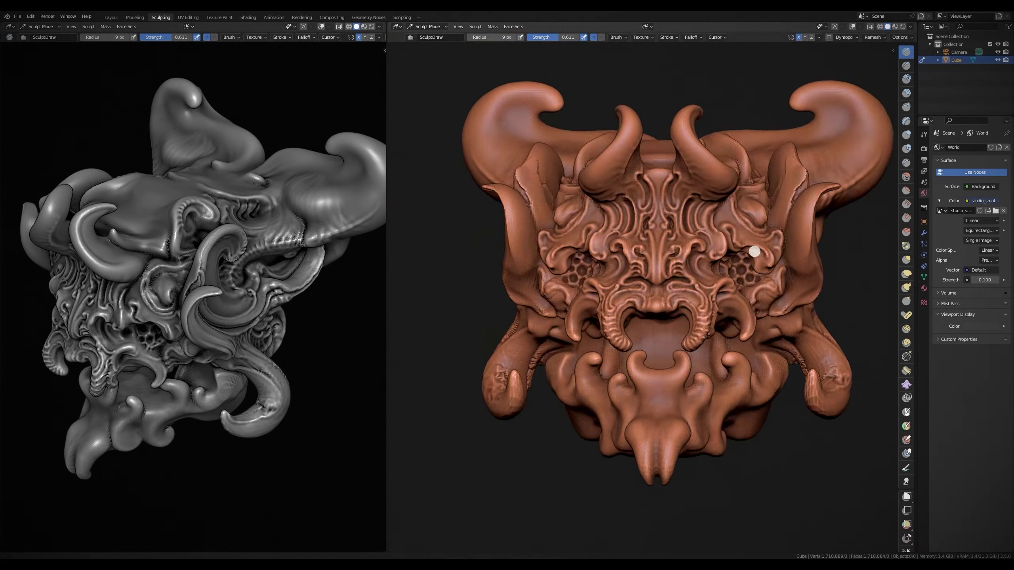
scroll(754, 251, "down", 2)
scroll(704, 273, "up", 5)
- Orbit to a close side view of the face and fine-tune the brush size
mouse_move(652, 294)
middle_mouse_down()
mouse_move(678, 289)
mouse_move(641, 335)
mouse_move(673, 293)
mouse_move(627, 290)
mouse_move(652, 233)
mouse_move(643, 290)
mouse_move(652, 273)
mouse_move(736, 333)
mouse_move(678, 344)
mouse_move(675, 355)
mouse_move(716, 325)
mouse_move(695, 301)
mouse_move(702, 347)
mouse_move(652, 324)
mouse_move(643, 355)
mouse_move(651, 324)
mouse_move(571, 328)
mouse_move(643, 350)
mouse_move(641, 324)
mouse_move(626, 344)
mouse_move(607, 345)
mouse_move(615, 351)
mouse_move(613, 342)
mouse_move(649, 331)
mouse_move(593, 335)
mouse_move(602, 301)
mouse_move(645, 294)
mouse_move(593, 301)
mouse_move(643, 317)
mouse_move(654, 295)
mouse_move(632, 287)
middle_mouse_up()
key("bracketright")
key("bracketright")
key("bracketright")
key("bracketleft")
key("bracketleft")
key("bracketleft")
key("bracketright")
key("bracketright")
key("bracketleft")
key("bracketright")
key("bracketright")
key("bracketright")
key("bracketleft")
key("bracketleft")
key("bracketleft")
key("bracketright")
key("bracketright")
key("bracketright")
key("bracketleft")
key("bracketleft")
key("bracketleft")
scroll(632, 287, "down", 5)
- Toggle between Grab and Draw brushes and enlarge the Draw brush
scroll(593, 331, "up", 2)
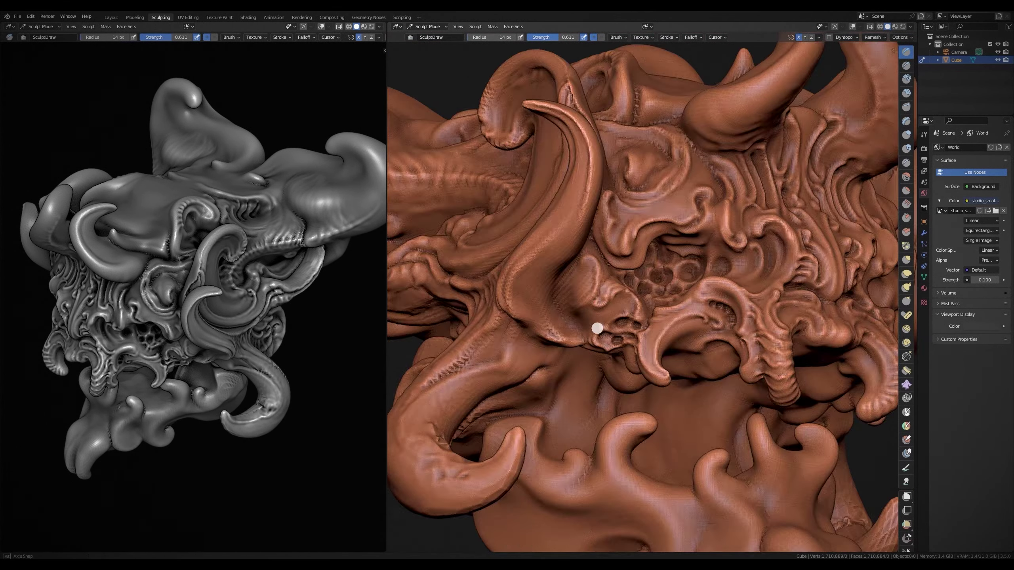
scroll(593, 330, "down", 4)
key("bracketright")
key("bracketright")
key("bracketright")
key("g")
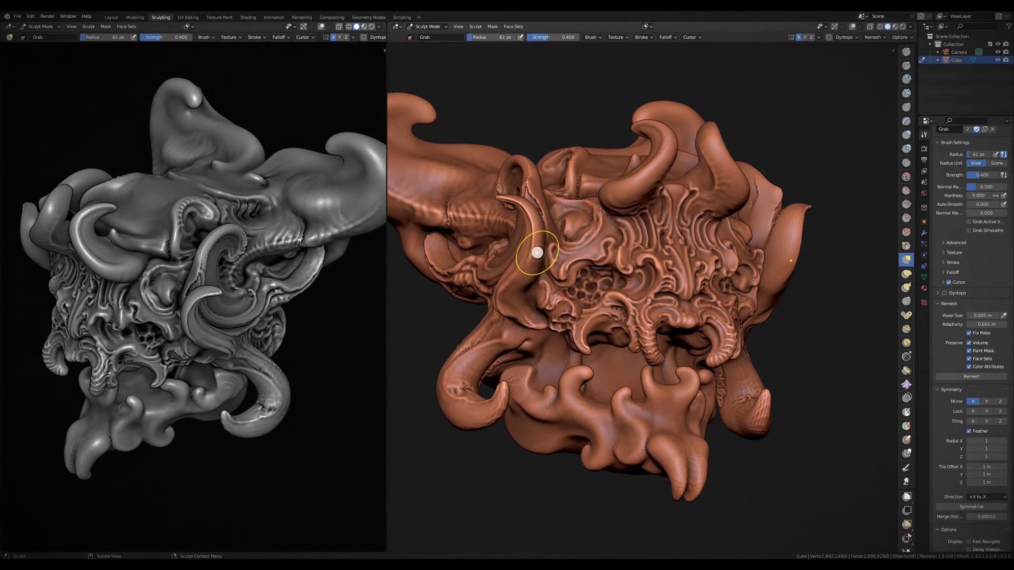
key("x")
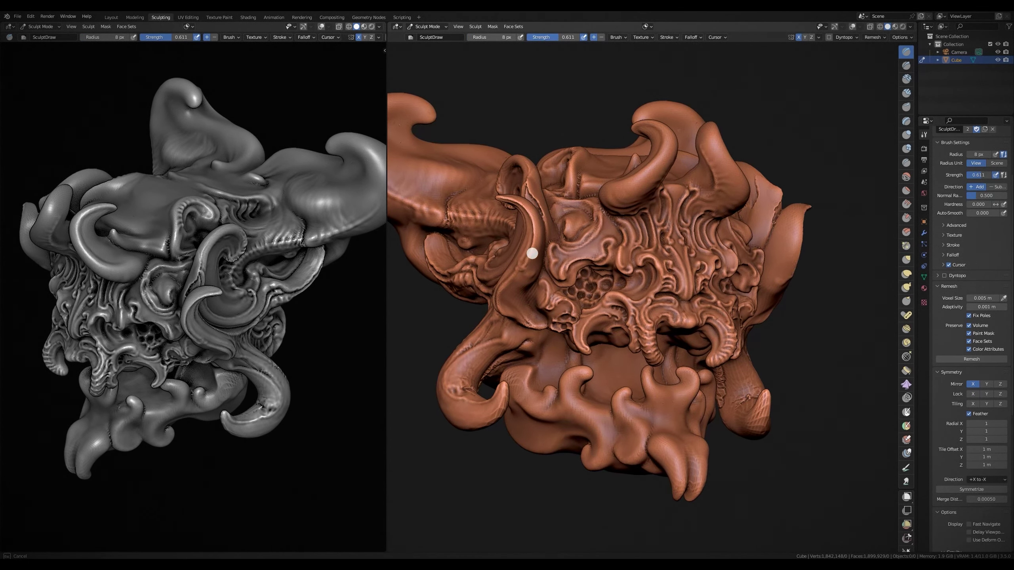
key("bracketright")
key("bracketright")
key("bracketright")
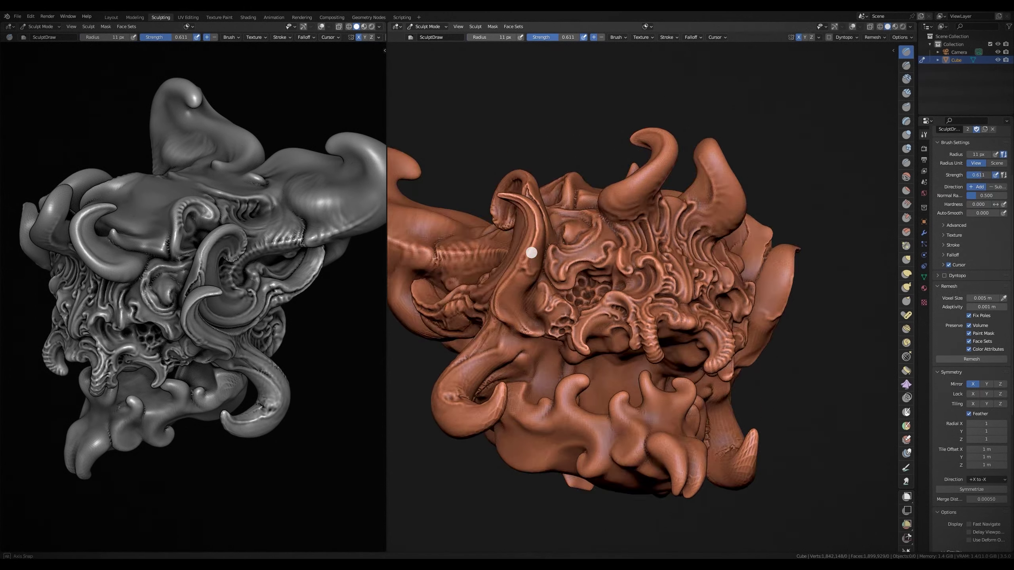
scroll(519, 303, "up", 4)
- Orbit to angled side views and shrink the brush for tiny detail
mouse_move(516, 333)
middle_mouse_down()
mouse_move(550, 299)
mouse_move(622, 279)
mouse_move(611, 243)
mouse_move(584, 288)
mouse_move(615, 320)
mouse_move(575, 321)
mouse_move(545, 296)
mouse_move(561, 301)
mouse_move(545, 311)
middle_mouse_up()
key("bracketright")
key("bracketleft")
key("bracketleft")
key("bracketleft")
key("bracketright")
key("bracketright")
key("bracketright")
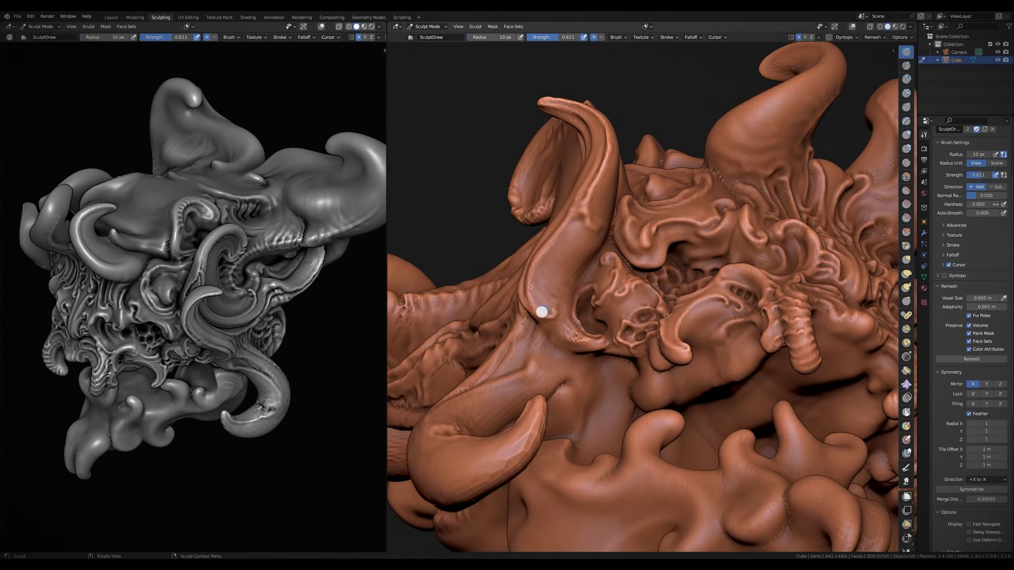
key("bracketleft")
key("bracketleft")
key("bracketleft")
mouse_move(550, 227)
middle_mouse_down()
mouse_move(540, 282)
mouse_move(557, 324)
mouse_move(542, 291)
mouse_move(574, 318)
mouse_move(615, 290)
mouse_move(621, 301)
mouse_move(607, 290)
mouse_move(629, 283)
mouse_move(624, 256)
mouse_move(623, 293)
mouse_move(631, 263)
mouse_move(615, 290)
mouse_move(646, 317)
mouse_move(683, 306)
mouse_move(604, 340)
mouse_move(633, 380)
mouse_move(625, 366)
mouse_move(679, 389)
mouse_move(634, 369)
middle_mouse_up()
key("bracketleft")
key("bracketleft")
key("bracketleft")
key("bracketleft")
key("bracketleft")
key("bracketleft")
key("bracketright")
key("bracketright")
key("bracketright")
key("bracketleft")
key("bracketright")
key("bracketright")
key("bracketleft")
key("bracketleft")
key("bracketleft")
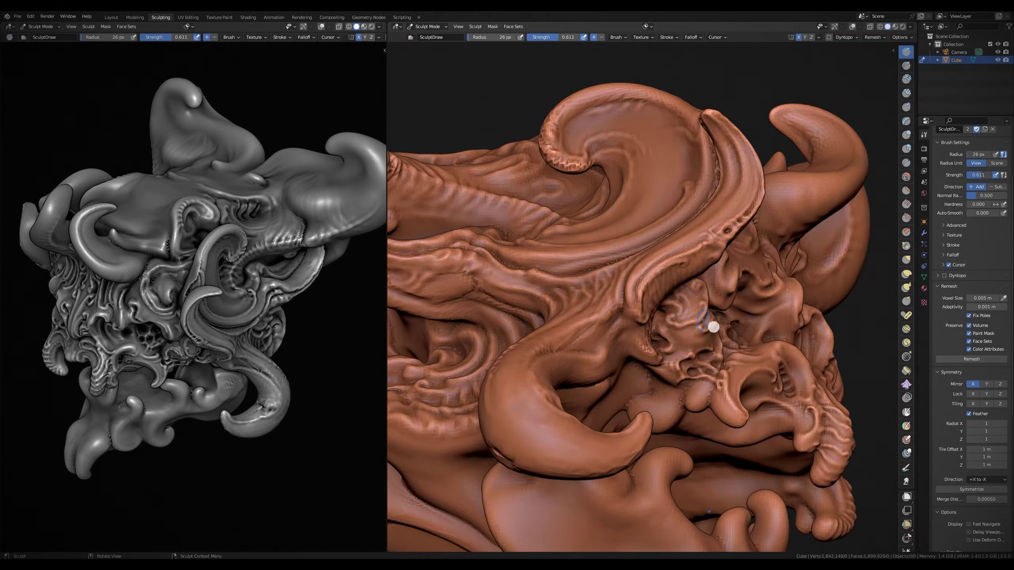
- Orbit around the head's side to a head-on view and a side close-up
mouse_move(713, 327)
middle_mouse_down()
mouse_move(705, 337)
mouse_move(636, 295)
middle_mouse_up()
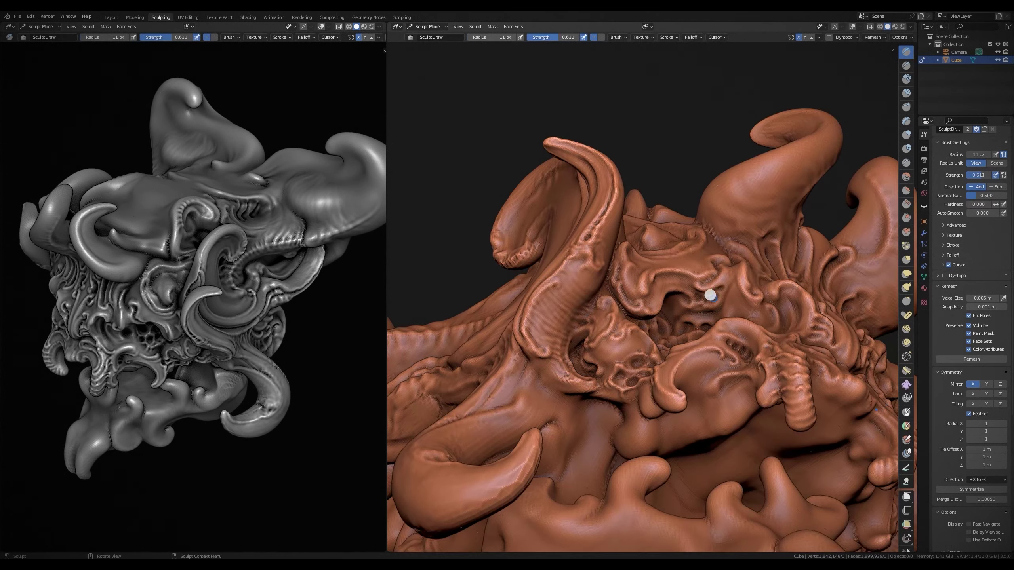
scroll(679, 294, "up", 5)
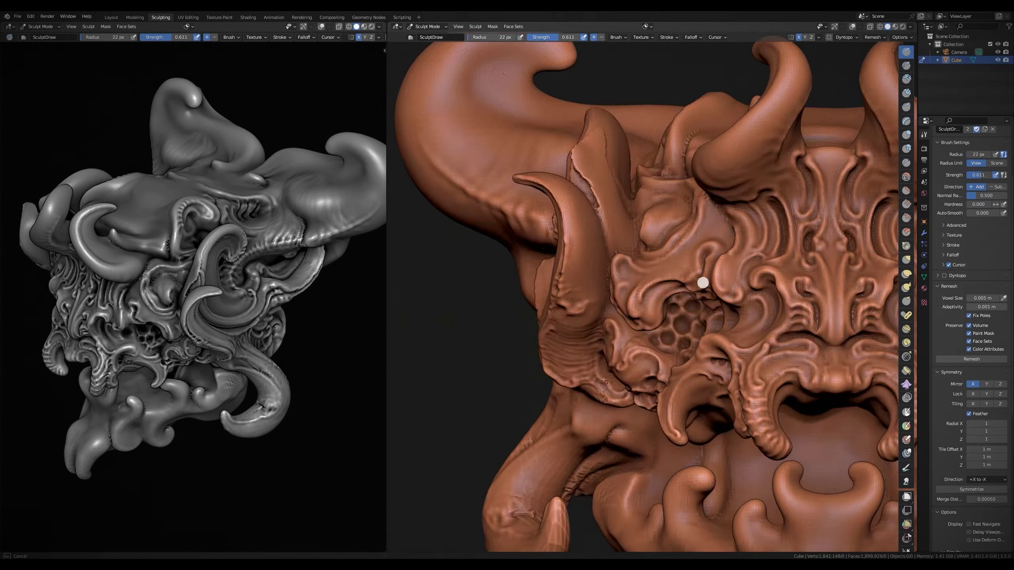
scroll(699, 300, "up", 2)
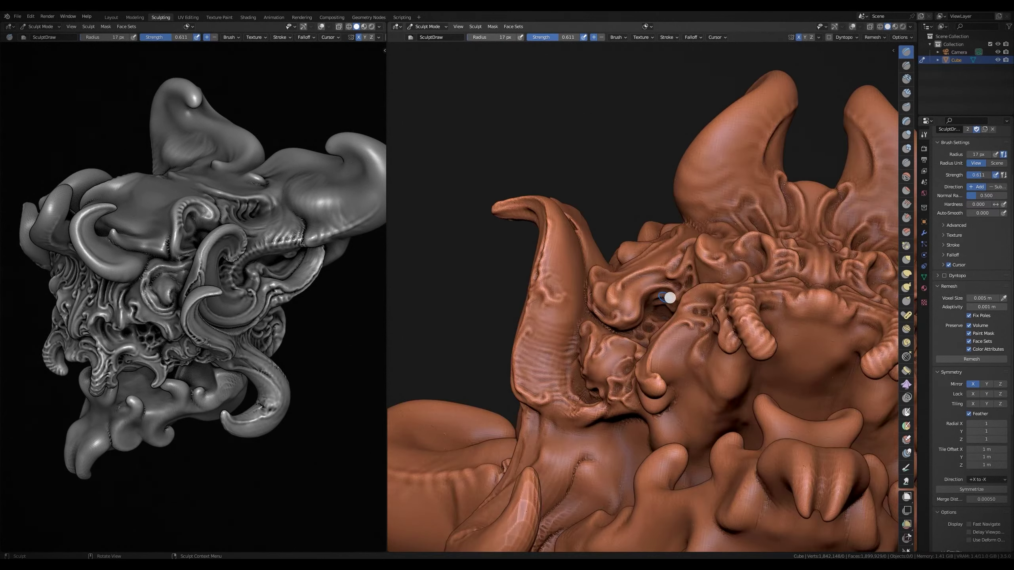
mouse_move(670, 297)
middle_mouse_down()
mouse_move(719, 355)
mouse_move(650, 355)
mouse_move(643, 333)
mouse_move(633, 351)
middle_mouse_up()
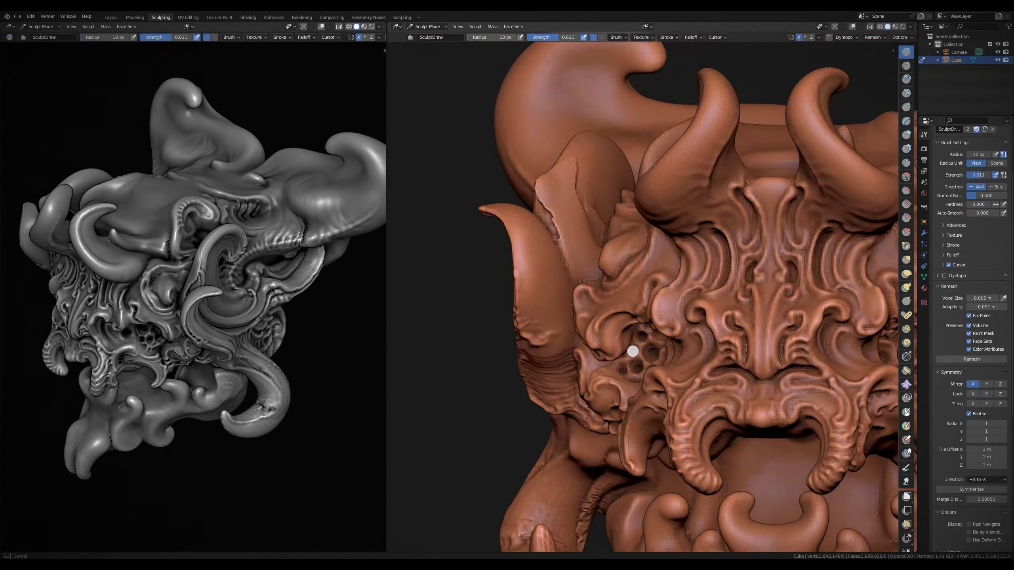
scroll(633, 351, "down", 4)
mouse_move(719, 305)
middle_mouse_down()
mouse_move(716, 351)
mouse_move(711, 336)
middle_mouse_up()
scroll(715, 351, "up", 3)
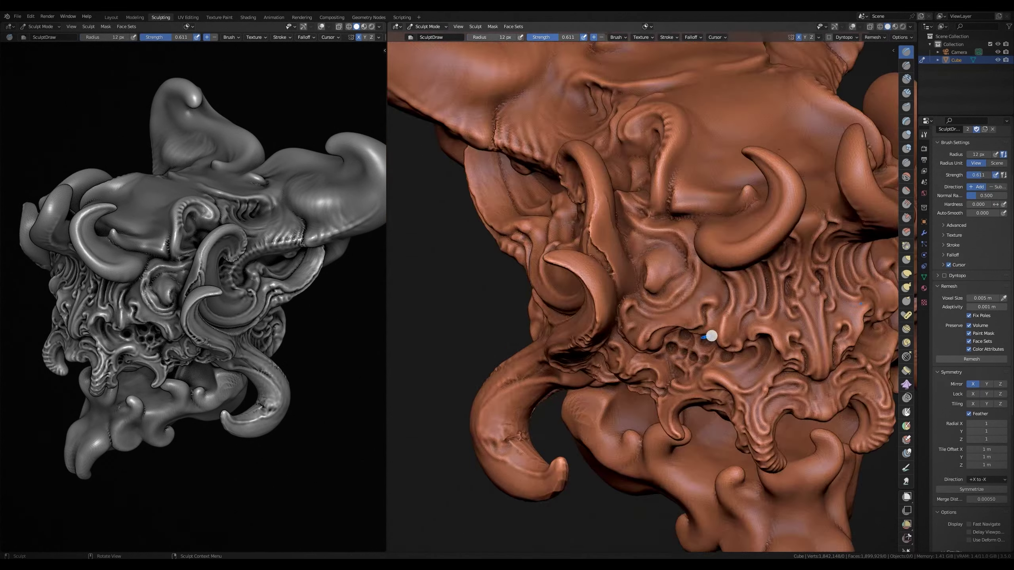
scroll(712, 336, "down", 5)
scroll(567, 387, "up", 4)
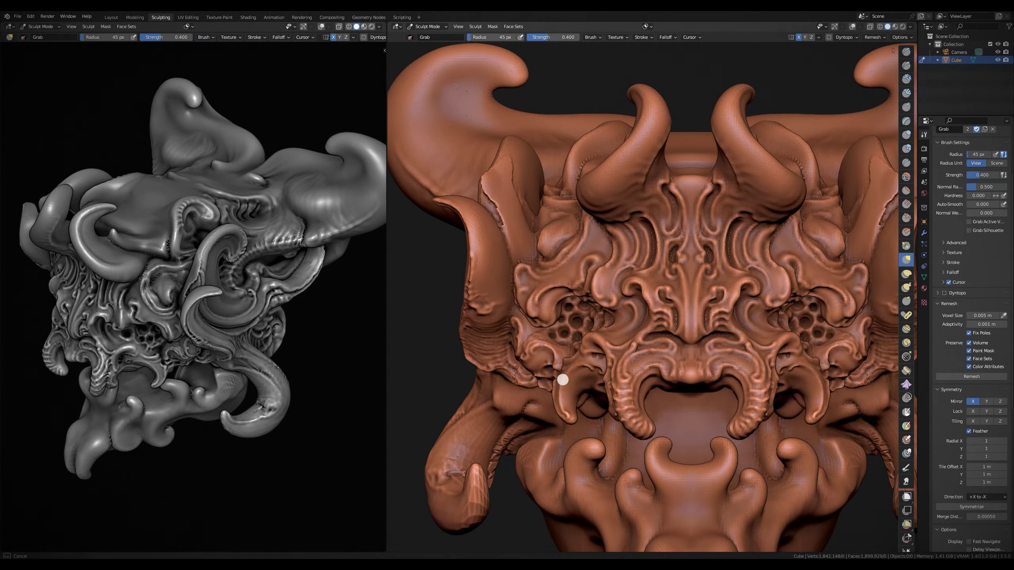
- Return to the Draw brush and orbit in closer on the head
key("x")
mouse_move(562, 380)
middle_mouse_down()
mouse_move(624, 398)
mouse_move(639, 354)
middle_mouse_up()
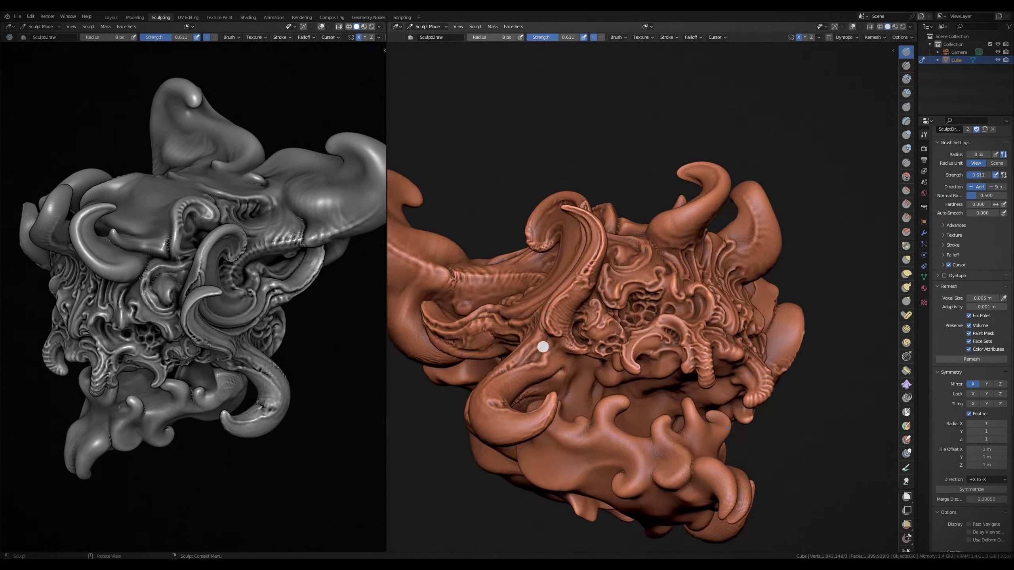
middle_click_drag(543, 346, 517, 377, "ctrl")
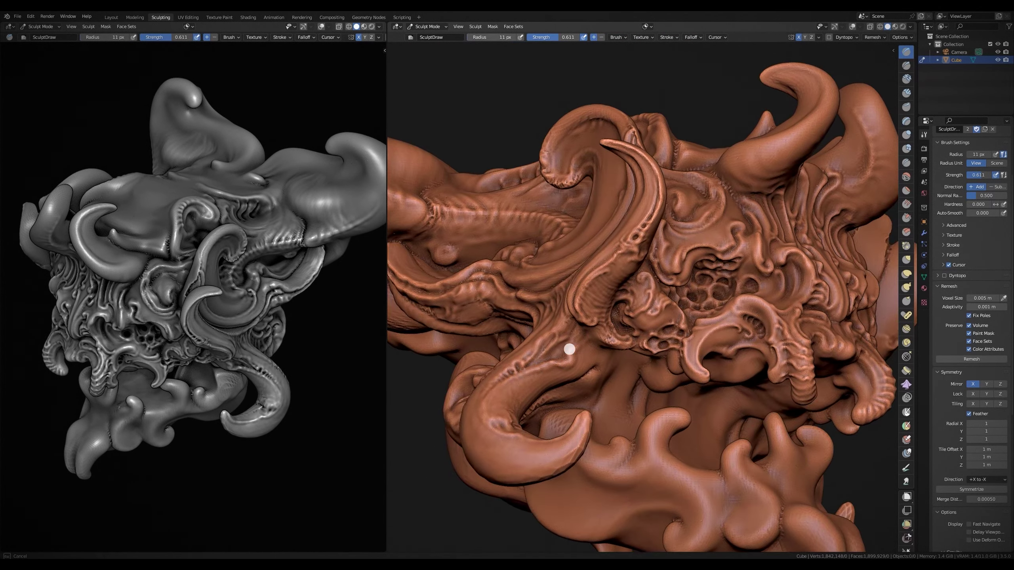
mouse_move(569, 349)
middle_mouse_down()
mouse_move(563, 298)
mouse_move(584, 296)
mouse_move(527, 329)
mouse_move(545, 323)
mouse_move(543, 313)
mouse_move(584, 319)
mouse_move(632, 341)
mouse_move(634, 355)
mouse_move(622, 355)
mouse_move(672, 319)
mouse_move(616, 324)
mouse_move(640, 321)
mouse_move(593, 358)
mouse_move(577, 401)
mouse_move(634, 351)
mouse_move(584, 385)
mouse_move(579, 313)
mouse_move(656, 351)
mouse_move(573, 318)
mouse_move(581, 373)
mouse_move(621, 298)
mouse_move(537, 360)
mouse_move(572, 358)
mouse_move(842, 151)
mouse_move(589, 335)
mouse_move(542, 324)
mouse_move(561, 330)
mouse_move(549, 320)
mouse_move(565, 309)
mouse_move(550, 319)
mouse_move(550, 285)
mouse_move(649, 272)
middle_mouse_up()
- Cycle through Grab, Inflate/Deflate and Draw Sharp brushes, ending on Grab
key("g")
key("i")
key("shift+x")
key("g")
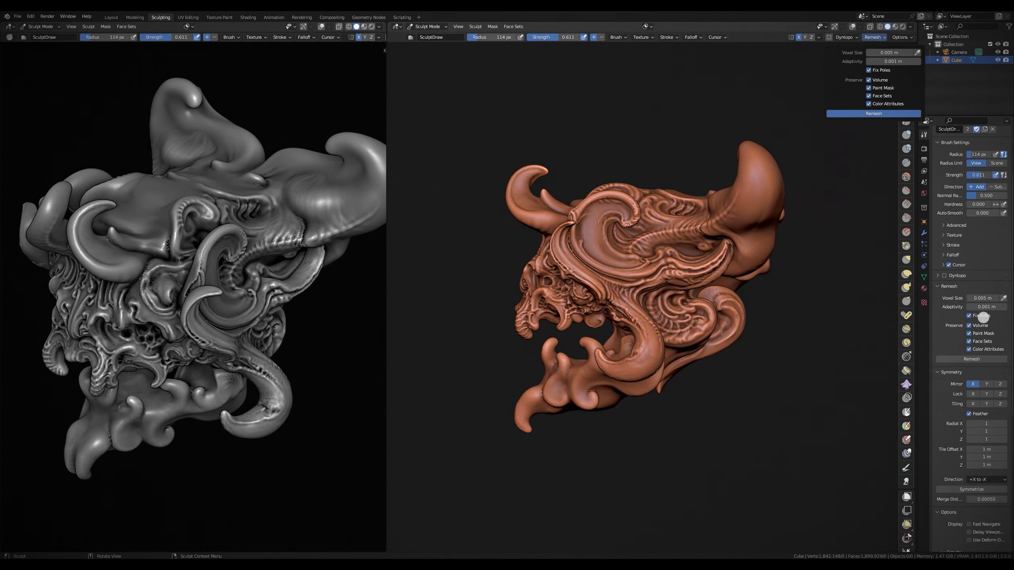
- Build up ridges on the horn bases with Inflate, Clay Strips and Draw brushes
scroll(606, 230, "up", 5)
key("i")
middle_click_drag(596, 225, 788, 114)
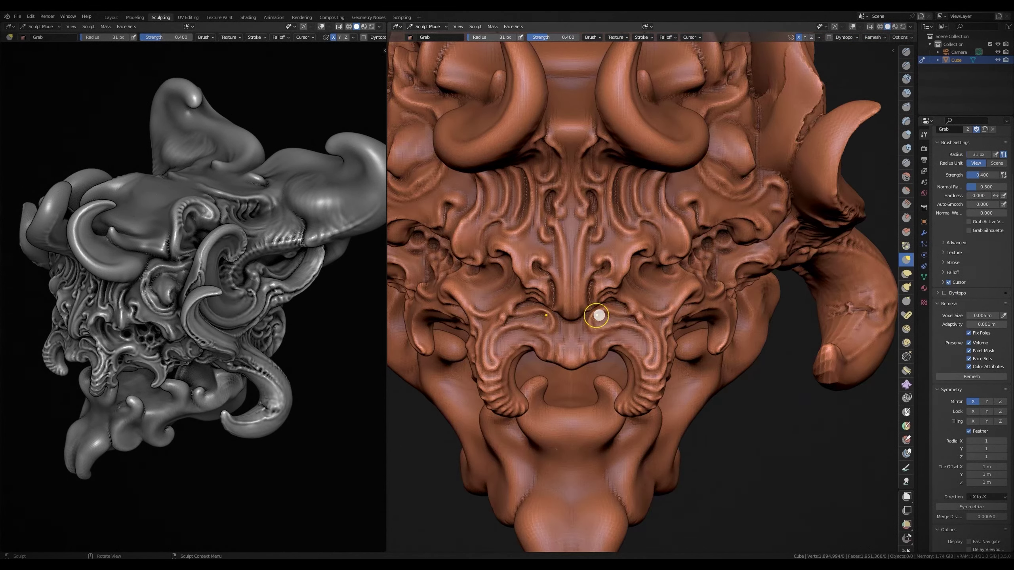
scroll(747, 220, "down", 5)
key("c")
mouse_move(747, 220)
middle_mouse_down()
mouse_move(855, 231)
mouse_move(722, 221)
mouse_move(695, 177)
mouse_move(703, 175)
mouse_move(695, 179)
mouse_move(709, 199)
mouse_move(704, 158)
mouse_move(695, 178)
mouse_move(686, 135)
mouse_move(650, 196)
middle_mouse_up()
key("x")
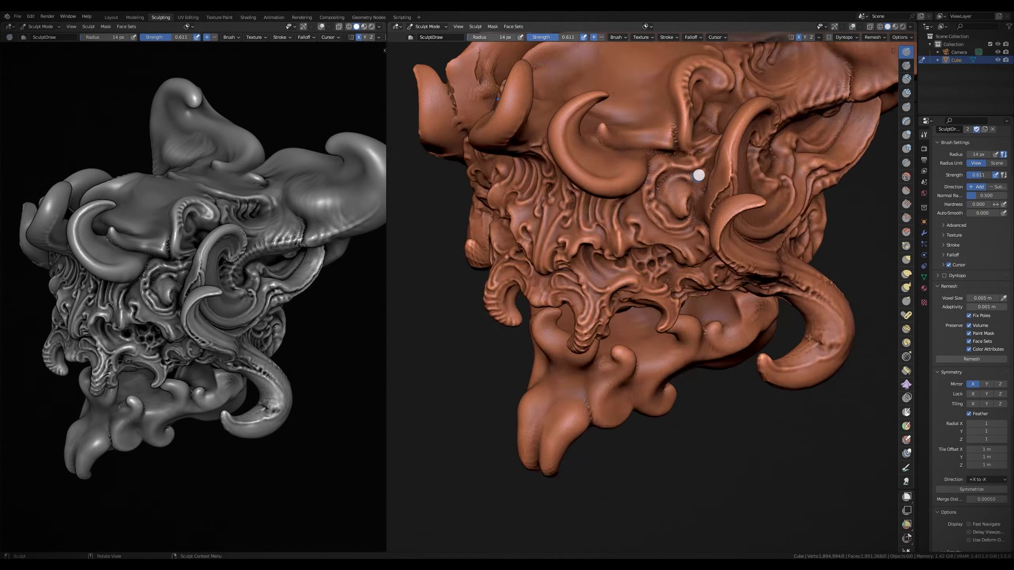
mouse_move(693, 198)
middle_mouse_down()
mouse_move(670, 199)
mouse_move(649, 175)
mouse_move(652, 234)
mouse_move(677, 170)
mouse_move(592, 233)
mouse_move(584, 204)
mouse_move(597, 231)
mouse_move(543, 220)
mouse_move(579, 216)
mouse_move(647, 261)
mouse_move(695, 168)
mouse_move(654, 185)
mouse_move(632, 148)
mouse_move(640, 193)
mouse_move(649, 129)
mouse_move(652, 156)
mouse_move(607, 163)
mouse_move(695, 136)
mouse_move(675, 128)
mouse_move(654, 197)
mouse_move(679, 165)
mouse_move(622, 187)
mouse_move(638, 151)
mouse_move(613, 193)
mouse_move(606, 165)
mouse_move(570, 199)
mouse_move(724, 179)
mouse_move(611, 228)
mouse_move(622, 262)
middle_mouse_up()
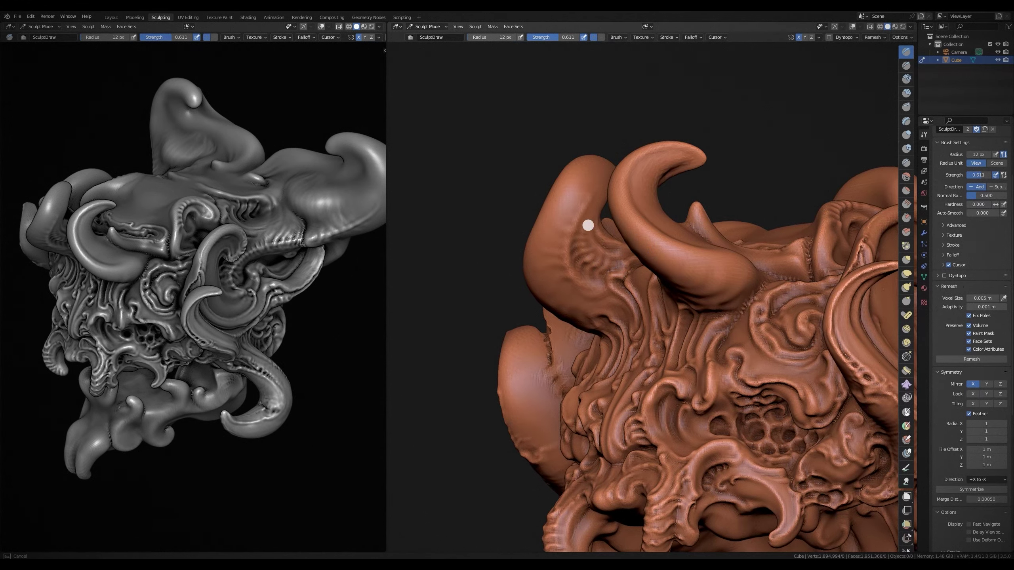
- Sculpt additional ridges along the horns and skull side from close-up angles
mouse_move(588, 226)
middle_mouse_down()
mouse_move(604, 255)
mouse_move(582, 284)
mouse_move(581, 210)
mouse_move(616, 260)
mouse_move(552, 287)
mouse_move(581, 264)
mouse_move(561, 311)
mouse_move(582, 324)
mouse_move(528, 318)
mouse_move(593, 351)
mouse_move(611, 328)
mouse_move(550, 301)
mouse_move(564, 276)
middle_mouse_up()
mouse_move(592, 176)
middle_mouse_down()
mouse_move(581, 215)
mouse_move(591, 210)
mouse_move(596, 242)
mouse_move(577, 298)
middle_mouse_up()
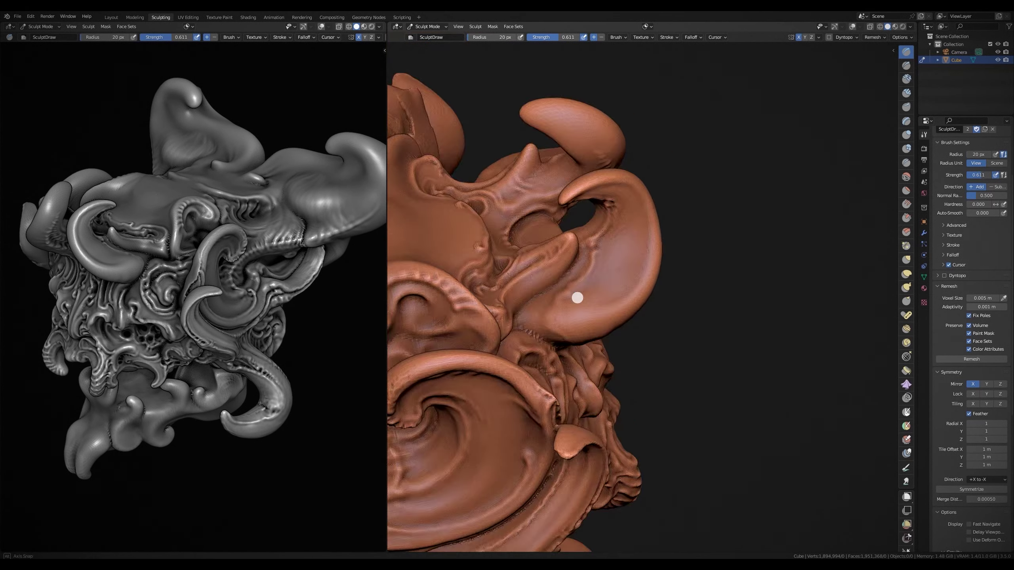
mouse_move(578, 354)
middle_mouse_down()
mouse_move(516, 324)
mouse_move(566, 295)
mouse_move(546, 283)
middle_mouse_up()
scroll(677, 284, "up", 3)
mouse_move(622, 294)
middle_mouse_down()
mouse_move(627, 335)
mouse_move(690, 290)
mouse_move(683, 248)
mouse_move(636, 322)
mouse_move(649, 324)
mouse_move(616, 324)
mouse_move(635, 311)
mouse_move(597, 319)
mouse_move(525, 290)
mouse_move(593, 300)
mouse_move(563, 340)
mouse_move(563, 324)
mouse_move(581, 337)
mouse_move(650, 290)
mouse_move(611, 301)
mouse_move(605, 328)
mouse_move(586, 301)
mouse_move(593, 311)
mouse_move(647, 249)
mouse_move(681, 236)
mouse_move(557, 403)
mouse_move(618, 290)
mouse_move(546, 290)
mouse_move(550, 268)
mouse_move(783, 283)
mouse_move(579, 267)
mouse_move(564, 305)
mouse_move(584, 324)
mouse_move(552, 318)
mouse_move(602, 294)
mouse_move(664, 341)
mouse_move(645, 328)
mouse_move(606, 339)
mouse_move(719, 236)
mouse_move(543, 350)
mouse_move(679, 277)
mouse_move(535, 252)
mouse_move(624, 192)
mouse_move(667, 255)
mouse_move(758, 239)
mouse_move(690, 295)
mouse_move(706, 290)
mouse_move(670, 276)
mouse_move(876, 231)
middle_mouse_up()
- Tweak the horn tips with Grab, Inflate and Draw, finishing on Grab at 55 px, 0.400 strength
key("g")
scroll(719, 235, "down", 5)
key("i")
key("x")
key("g")
scroll(876, 231, "down", 4)
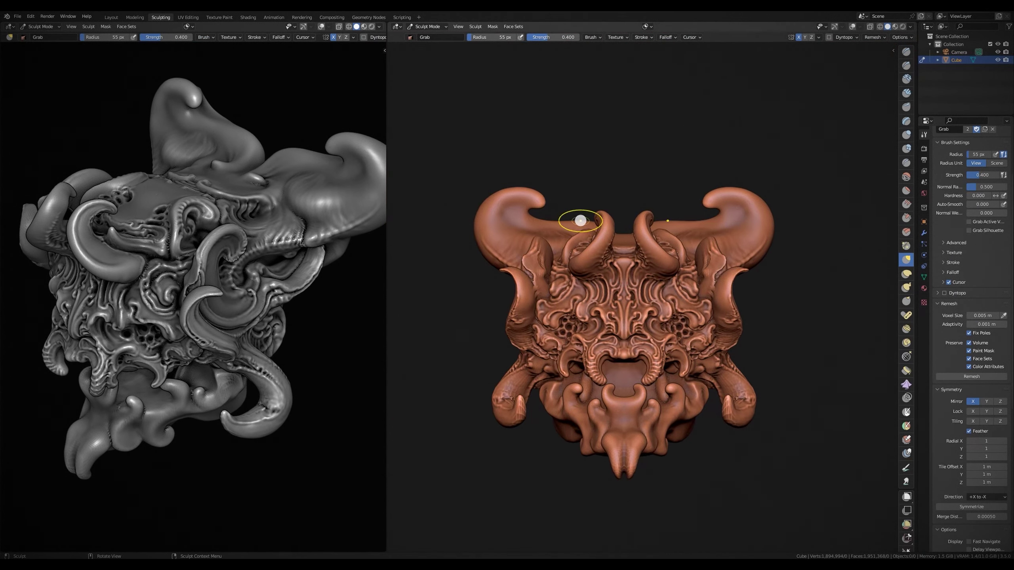
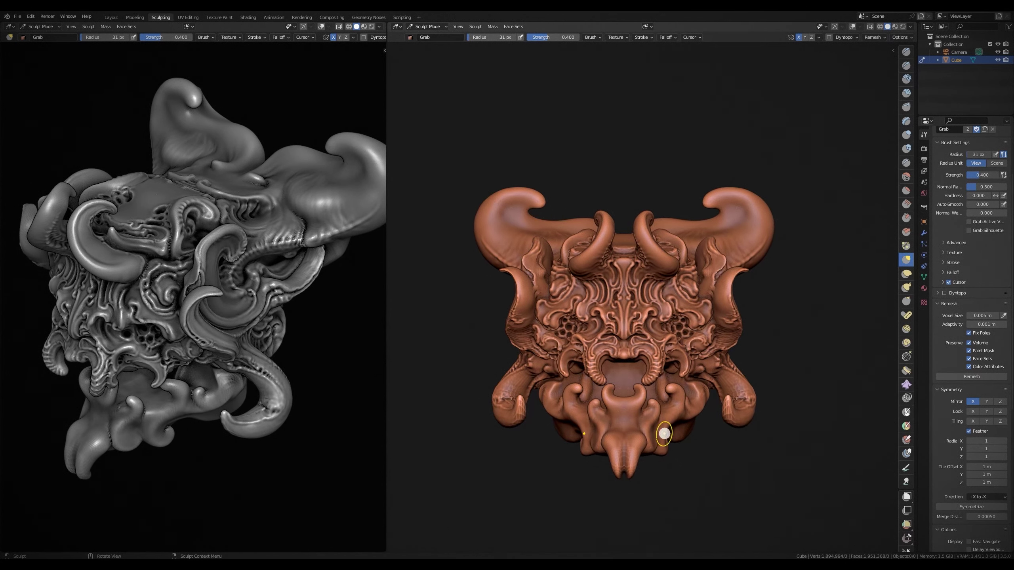
- Zoom and orbit close to the lower face and tendril, then settle on a smaller brush radius
scroll(789, 312, "up", 5)
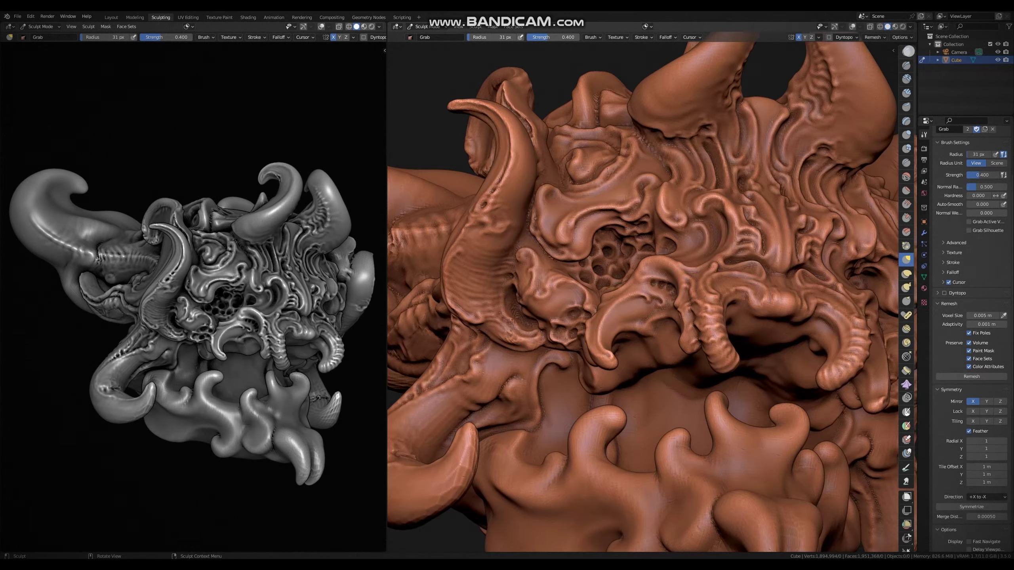
middle_click_drag(519, 519, 515, 332, "shift")
scroll(515, 333, "up", 2)
mouse_move(572, 317)
middle_mouse_down()
mouse_move(552, 335)
mouse_move(544, 294)
mouse_move(552, 339)
mouse_move(593, 312)
mouse_move(502, 353)
mouse_move(554, 403)
mouse_move(611, 322)
mouse_move(569, 346)
mouse_move(572, 389)
mouse_move(544, 437)
mouse_move(674, 322)
mouse_move(511, 382)
middle_mouse_up()
key("bracketright")
key("bracketright")
key("bracketright")
key("bracketright")
key("bracketright")
key("bracketleft")
key("bracketleft")
key("bracketleft")
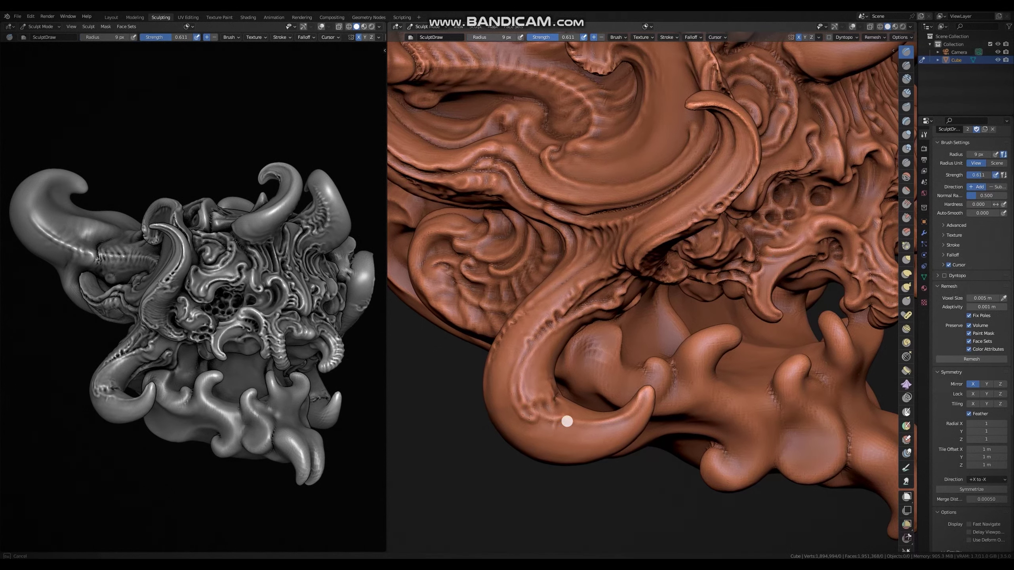
- Carve fine surface detail along the lower horns and tendril from several angles, varying brush size
mouse_move(566, 422)
middle_mouse_down()
mouse_move(615, 423)
mouse_move(489, 403)
mouse_move(547, 305)
mouse_move(548, 233)
mouse_move(534, 254)
mouse_move(572, 229)
mouse_move(550, 237)
mouse_move(518, 312)
middle_mouse_up()
key("bracketright")
key("bracketleft")
key("bracketleft")
key("bracketright")
mouse_move(500, 399)
middle_mouse_down()
mouse_move(561, 317)
mouse_move(556, 267)
middle_mouse_up()
key("bracketleft")
key("bracketleft")
key("bracketleft")
middle_click_drag(613, 384, 610, 377)
mouse_move(569, 240)
middle_mouse_down()
mouse_move(548, 236)
mouse_move(584, 311)
mouse_move(584, 339)
mouse_move(573, 354)
mouse_move(513, 353)
middle_mouse_up()
key("bracketright")
key("bracketright")
key("bracketright")
key("bracketright")
middle_click_drag(624, 356, 573, 353)
key("bracketleft")
key("bracketleft")
key("bracketleft")
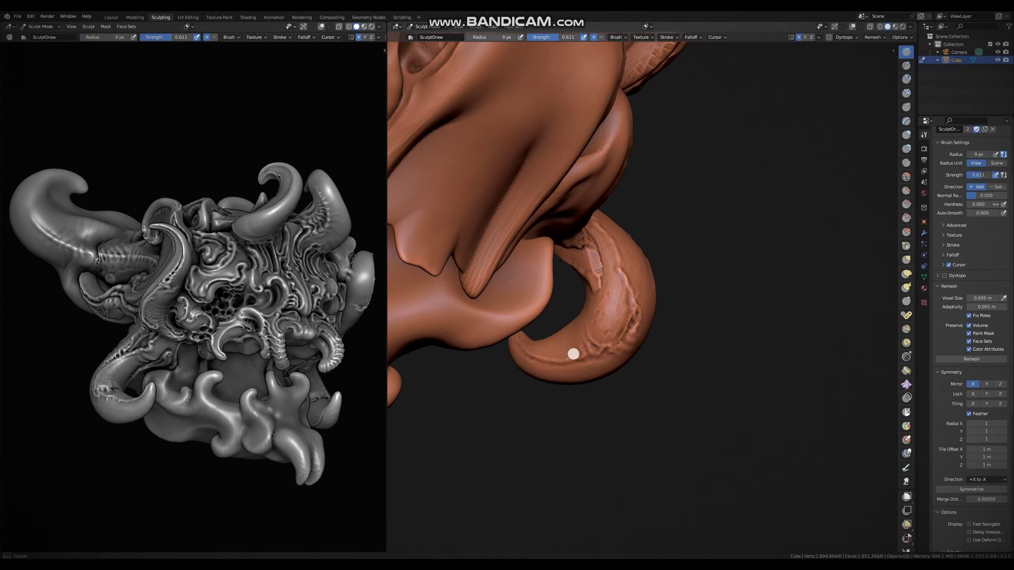
mouse_move(605, 275)
middle_mouse_down()
mouse_move(572, 265)
mouse_move(590, 272)
mouse_move(576, 245)
middle_mouse_up()
- Bring the curled tendril into close view and add raised ridges with the SculptDraw brush
mouse_move(565, 207)
middle_mouse_down()
mouse_move(618, 158)
mouse_move(630, 165)
middle_mouse_up()
key("bracketright")
key("bracketright")
key("bracketright")
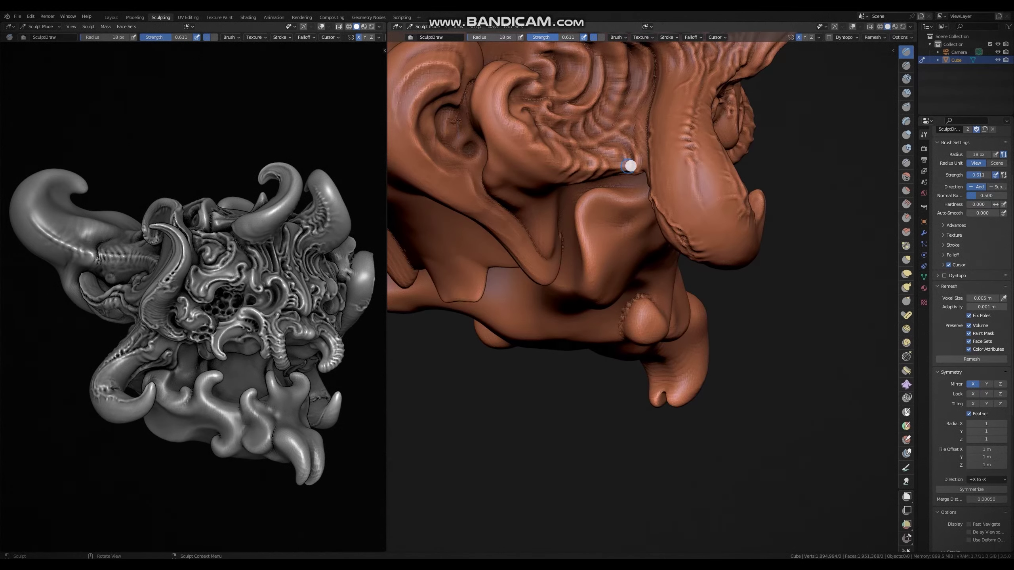
mouse_move(525, 139)
middle_mouse_down()
mouse_move(643, 195)
mouse_move(617, 226)
middle_mouse_up()
key("bracketright")
key("bracketright")
key("bracketright")
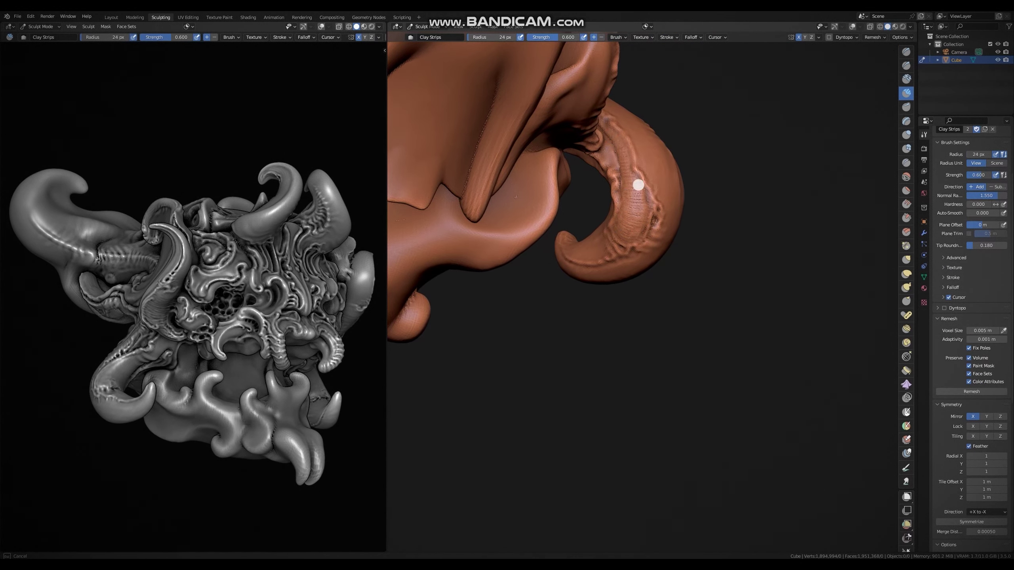
mouse_move(638, 184)
middle_mouse_down()
mouse_move(611, 169)
mouse_move(674, 179)
mouse_move(626, 263)
mouse_move(574, 247)
mouse_move(641, 249)
mouse_move(842, 131)
mouse_move(507, 268)
mouse_move(526, 255)
mouse_move(522, 228)
mouse_move(565, 240)
mouse_move(516, 294)
mouse_move(552, 290)
mouse_move(606, 335)
mouse_move(631, 320)
mouse_move(652, 330)
mouse_move(708, 324)
mouse_move(654, 297)
mouse_move(785, 269)
middle_mouse_up()
key("bracketleft")
key("bracketleft")
key("x")
key("bracketleft")
key("bracketleft")
key("bracketleft")
key("bracketleft")
key("bracketright")
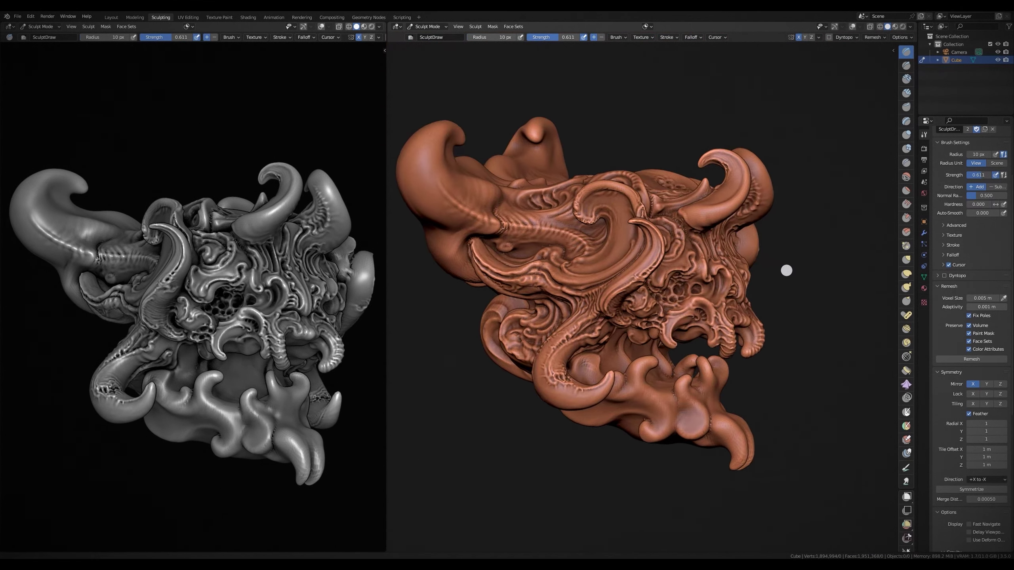
- Switch to a much larger Grab brush and orbit around the whole head
key("g")
mouse_move(831, 227)
middle_mouse_down()
mouse_move(605, 199)
mouse_move(582, 172)
mouse_move(582, 208)
middle_mouse_up()
key("f")
mouse_move(660, 237)
middle_mouse_down()
mouse_move(702, 324)
mouse_move(797, 317)
mouse_move(779, 233)
middle_mouse_up()
scroll(562, 161, "up", 2)
- Pull the head's masses with a large Grab brush and swell them with Inflate, then add Blob forms
key("g")
key("f")
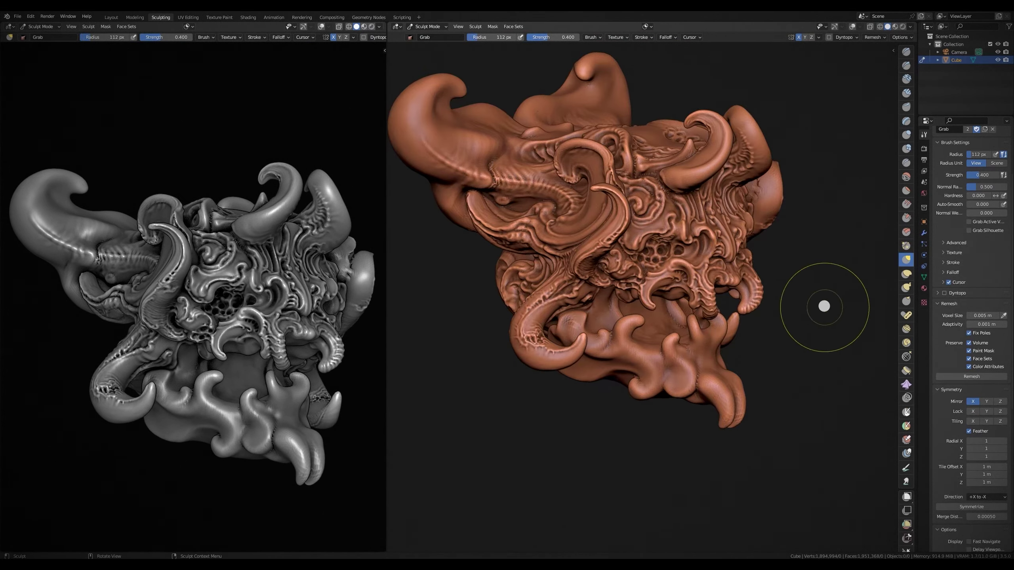
left_click(826, 320)
mouse_move(826, 319)
middle_mouse_down()
mouse_move(702, 254)
mouse_move(565, 290)
mouse_move(654, 300)
mouse_move(554, 306)
mouse_move(656, 294)
mouse_move(628, 314)
mouse_move(663, 403)
mouse_move(697, 382)
mouse_move(654, 360)
mouse_move(664, 345)
mouse_move(607, 333)
mouse_move(550, 277)
mouse_move(539, 318)
mouse_move(538, 288)
mouse_move(565, 335)
mouse_move(613, 296)
mouse_move(496, 361)
mouse_move(555, 320)
mouse_move(542, 336)
middle_mouse_up()
key("i")
key("g")
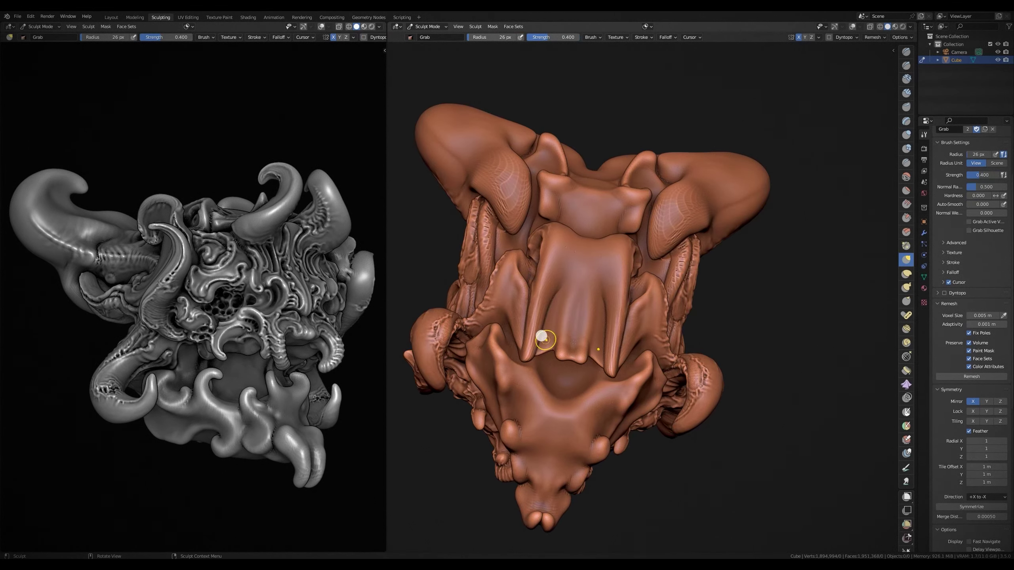
left_click(905, 150)
mouse_move(598, 280)
middle_mouse_down()
mouse_move(574, 282)
mouse_move(593, 185)
mouse_move(613, 207)
mouse_move(565, 158)
mouse_move(641, 136)
mouse_move(620, 165)
mouse_move(597, 129)
mouse_move(720, 222)
mouse_move(686, 160)
mouse_move(670, 190)
mouse_move(735, 200)
mouse_move(732, 181)
mouse_move(704, 192)
mouse_move(739, 168)
middle_mouse_up()
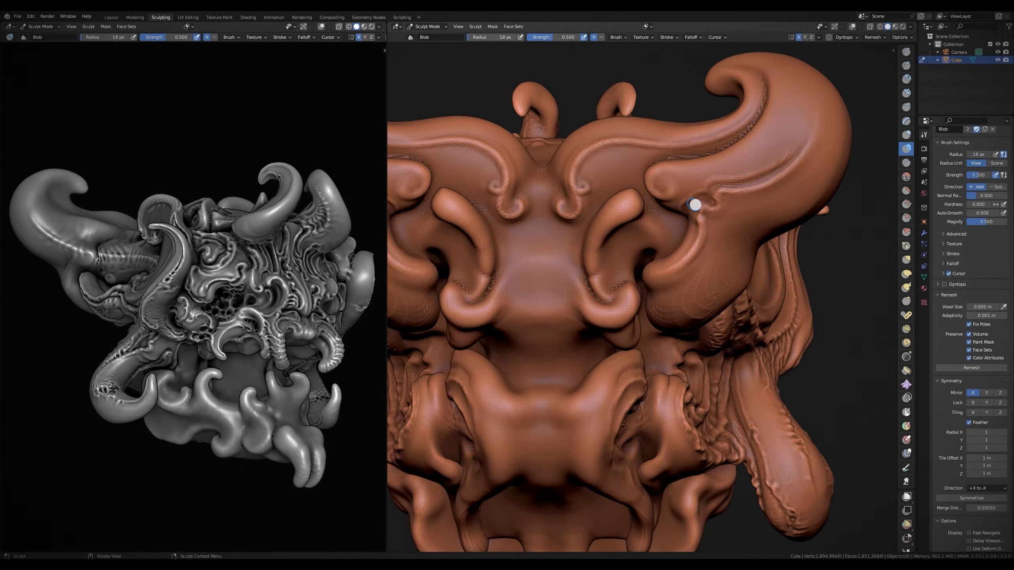
- Orbit until a horn curves up to the left and carve a sharp crease along it
middle_click_drag(694, 204, 717, 176)
mouse_move(808, 101)
middle_mouse_down()
mouse_move(663, 183)
mouse_move(674, 170)
mouse_move(651, 175)
mouse_move(704, 197)
mouse_move(654, 268)
mouse_move(676, 278)
mouse_move(697, 233)
mouse_move(729, 268)
mouse_move(694, 245)
middle_mouse_up()
mouse_move(685, 172)
middle_mouse_down()
mouse_move(709, 233)
mouse_move(704, 182)
mouse_move(676, 265)
mouse_move(713, 263)
mouse_move(643, 276)
mouse_move(616, 294)
mouse_move(600, 325)
mouse_move(606, 313)
mouse_move(635, 330)
middle_mouse_up()
mouse_move(624, 250)
middle_mouse_down()
mouse_move(640, 260)
mouse_move(626, 230)
mouse_move(657, 224)
mouse_move(640, 209)
mouse_move(623, 210)
mouse_move(658, 190)
mouse_move(643, 220)
mouse_move(652, 294)
mouse_move(636, 271)
mouse_move(615, 277)
mouse_move(726, 227)
mouse_move(649, 238)
middle_mouse_up()
scroll(725, 227, "up", 5)
left_click_drag(659, 193, 687, 197)
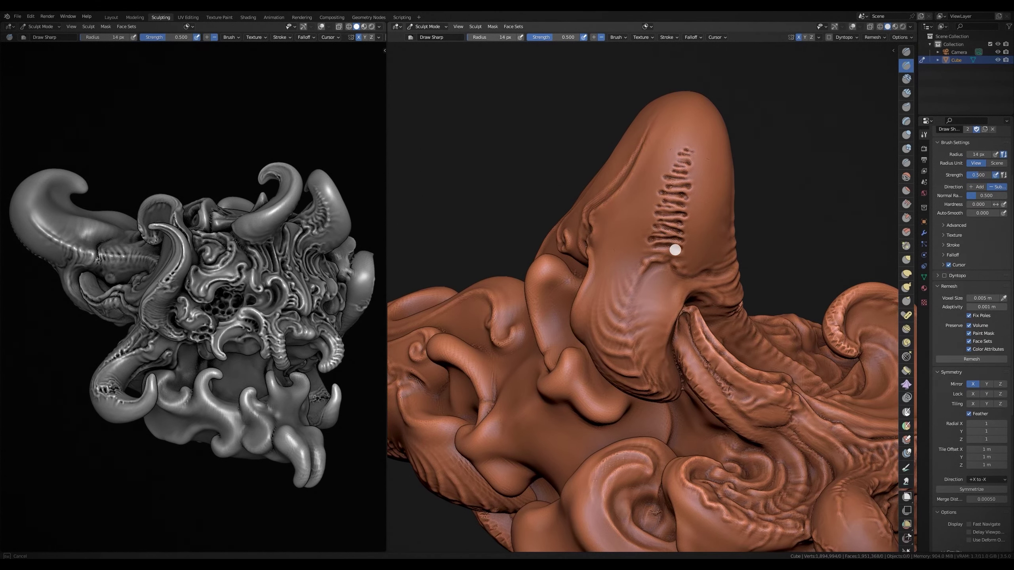
- Return to a symmetric straight-on view of the back, zoomed in, with the Blob brush active
mouse_move(674, 250)
middle_mouse_down("alt")
mouse_move(764, 251)
mouse_move(709, 317)
mouse_move(715, 358)
mouse_move(690, 328)
middle_mouse_up("alt")
scroll(824, 231, "up", 2)
scroll(738, 244, "up", 2)
scroll(697, 265, "up", 2)
scroll(697, 265, "down", 5)
scroll(708, 317, "up", 5)
key("shift+b")
scroll(736, 294, "up", 3)
scroll(697, 293, "down", 3)
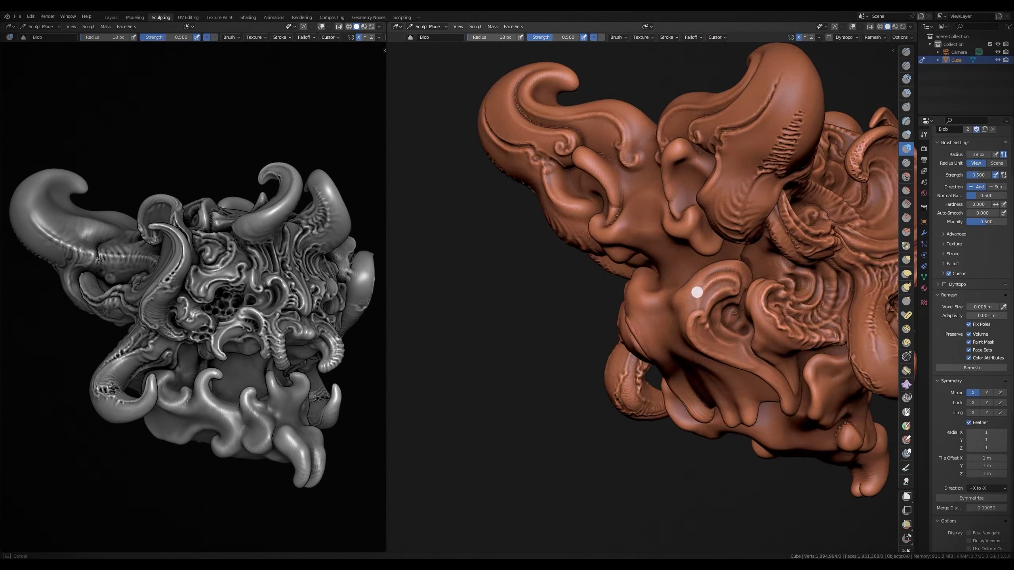
mouse_move(697, 292)
middle_mouse_down()
mouse_move(704, 324)
mouse_move(818, 180)
middle_mouse_up()
scroll(893, 97, "down", 4)
- Sculpt horizontal Blob ridges across the centre of the back, shrinking the brush for finer ridges
key("g")
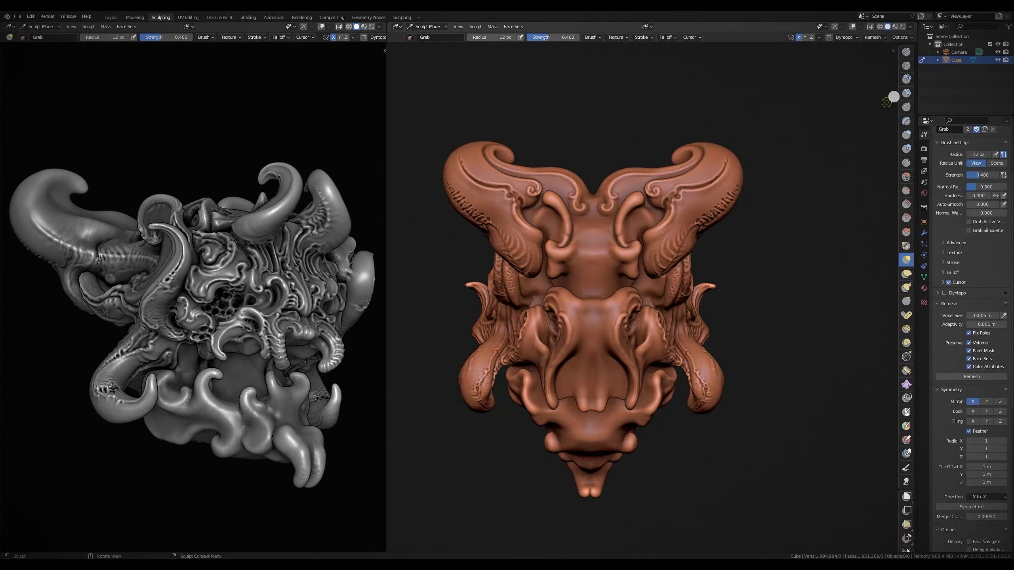
key("shift+b")
scroll(573, 262, "up", 4)
scroll(599, 279, "down", 2)
scroll(674, 227, "down", 2)
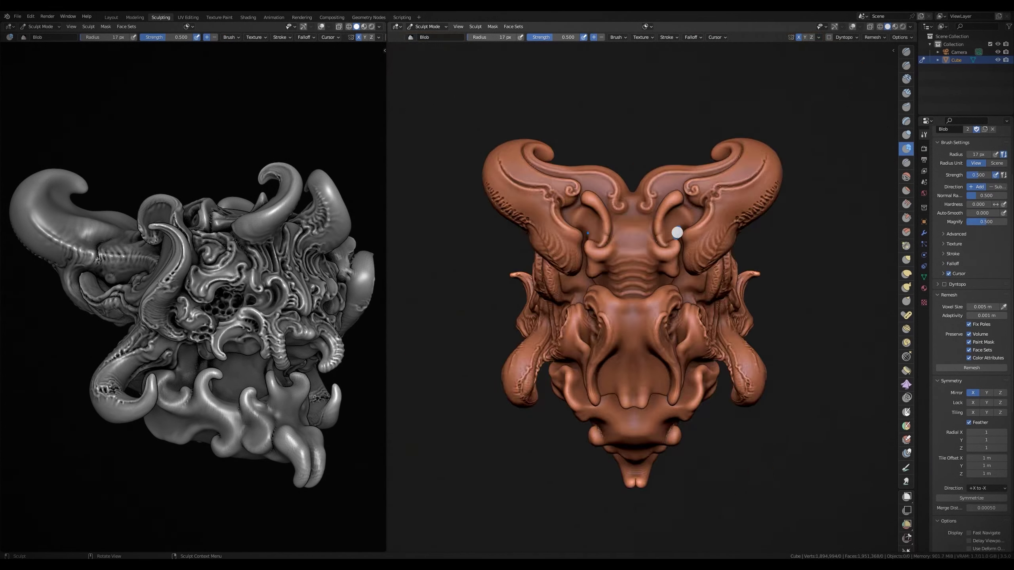
scroll(588, 254, "up", 4)
left_click_drag(611, 260, 582, 262)
scroll(577, 235, "up", 2)
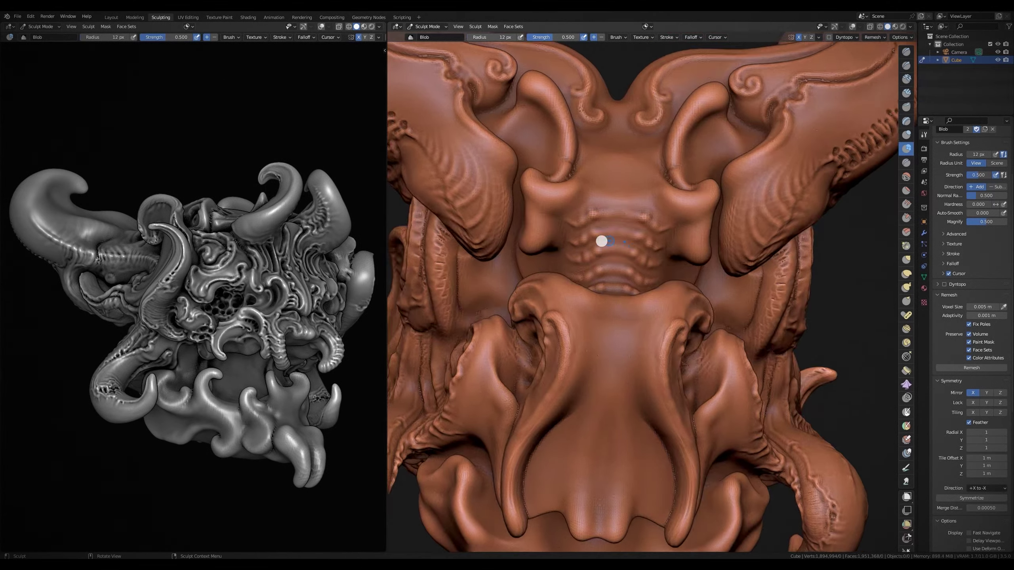
mouse_move(607, 236)
middle_mouse_down()
mouse_move(607, 287)
mouse_move(588, 265)
middle_mouse_up()
key("f")
left_click(580, 272)
scroll(581, 208, "down", 2)
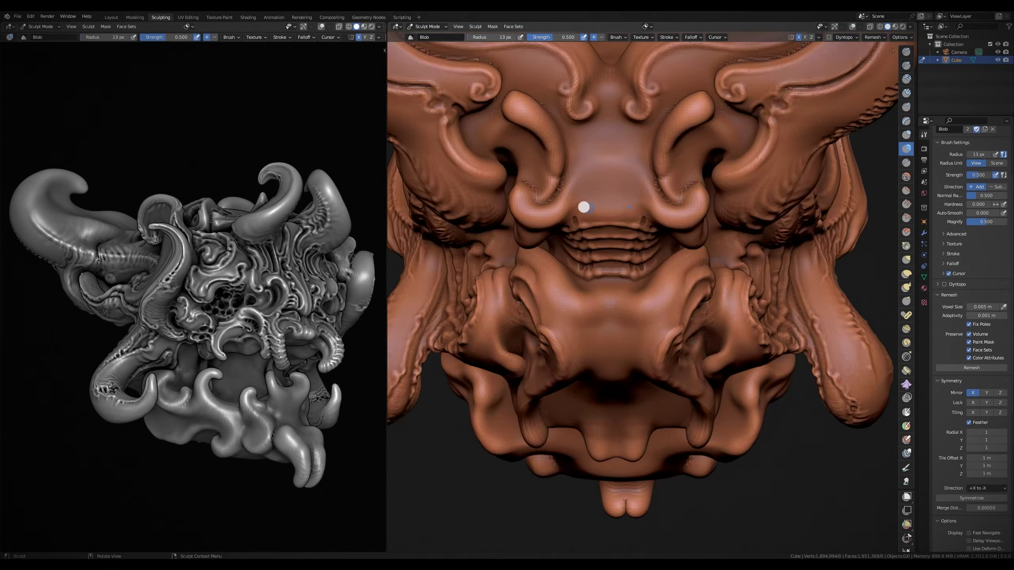
scroll(588, 226, "up", 2)
scroll(548, 219, "down", 2)
scroll(607, 226, "down", 2)
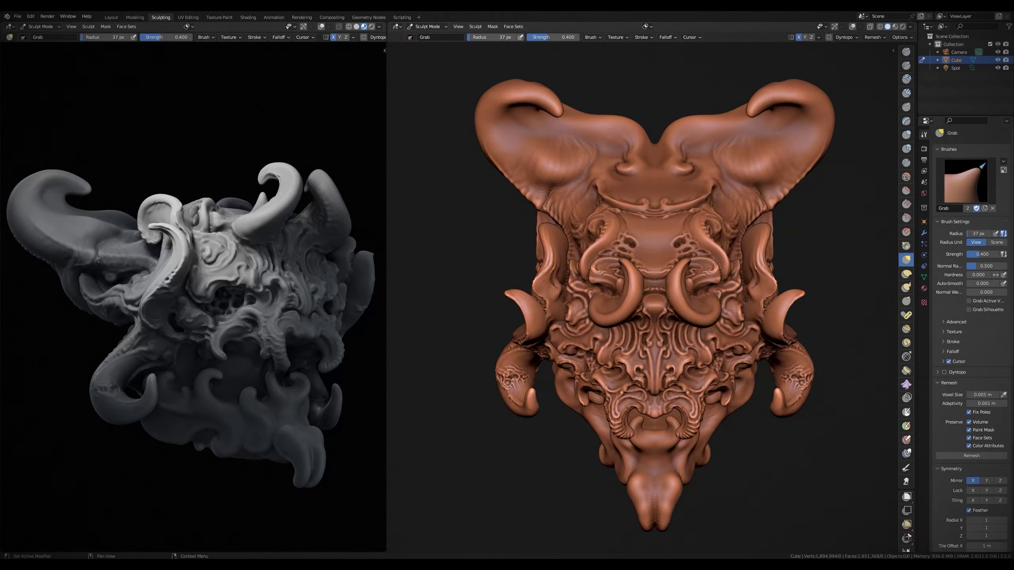
- Switch to SculptDraw and start carving notches on the lower face from a low side angle
key("x")
scroll(669, 408, "up", 5)
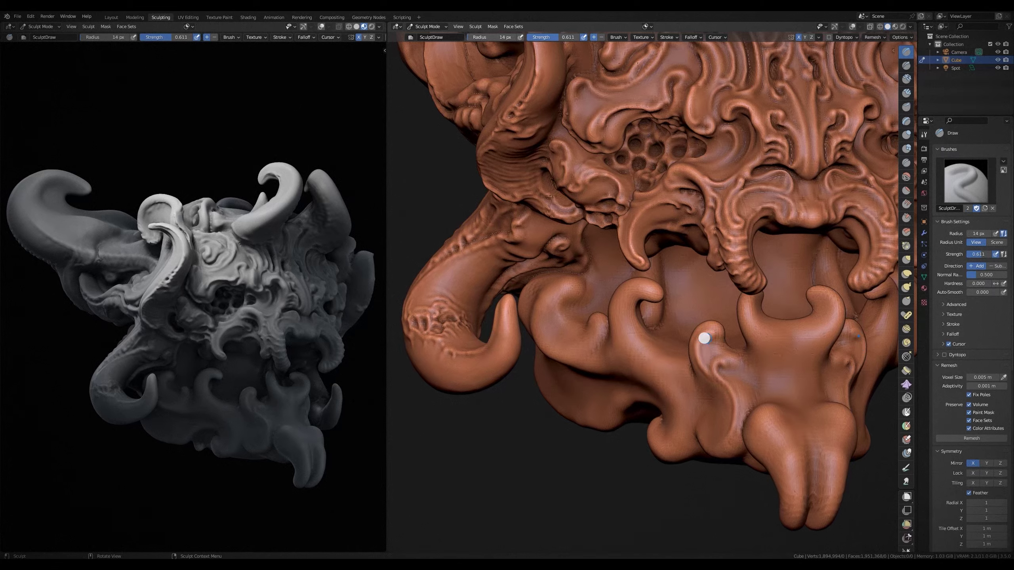
scroll(705, 338, "down", 4)
mouse_move(728, 355)
middle_mouse_down()
mouse_move(749, 355)
mouse_move(754, 394)
mouse_move(687, 392)
mouse_move(710, 390)
mouse_move(682, 412)
middle_mouse_up()
key("bracketright")
key("bracketright")
key("bracketleft")
key("bracketleft")
key("bracketleft")
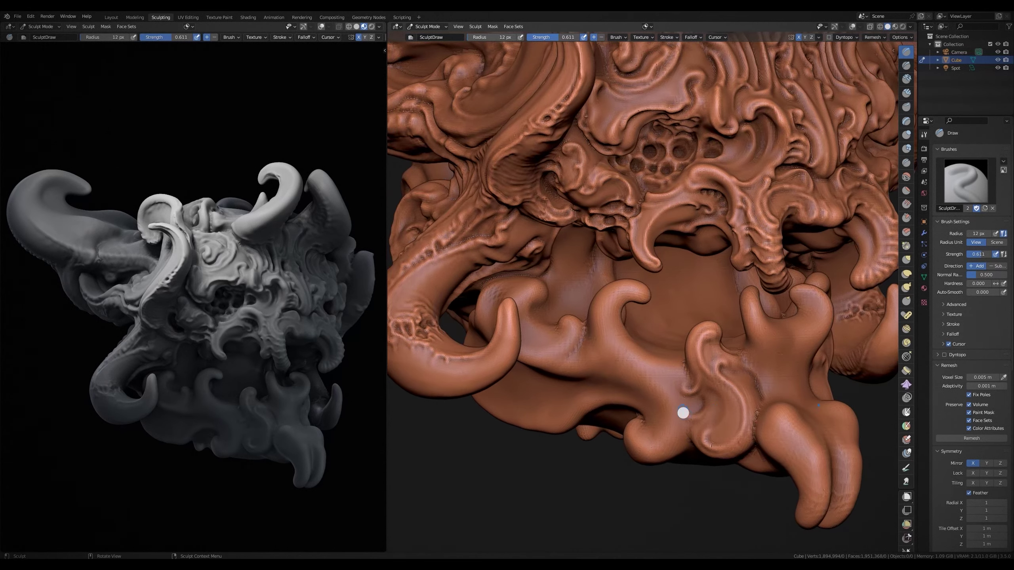
mouse_move(616, 363)
middle_mouse_down()
mouse_move(596, 396)
mouse_move(645, 405)
middle_mouse_up()
key("bracketright")
key("bracketright")
key("bracketright")
- Continue carving rows of small notches around the lower face, resizing the brush between strokes
mouse_move(582, 382)
middle_mouse_down()
mouse_move(608, 407)
mouse_move(554, 423)
mouse_move(594, 384)
mouse_move(490, 355)
middle_mouse_up()
key("bracketright")
key("bracketleft")
mouse_move(543, 378)
middle_mouse_down()
mouse_move(571, 389)
mouse_move(529, 369)
mouse_move(545, 365)
mouse_move(558, 334)
mouse_move(479, 336)
mouse_move(473, 294)
mouse_move(555, 344)
mouse_move(546, 284)
mouse_move(559, 319)
mouse_move(548, 290)
mouse_move(538, 324)
mouse_move(604, 320)
mouse_move(584, 265)
mouse_move(630, 261)
mouse_move(595, 290)
mouse_move(607, 287)
mouse_move(608, 377)
mouse_move(633, 392)
mouse_move(580, 407)
middle_mouse_up()
key("bracketleft")
key("bracketleft")
key("bracketleft")
key("bracketright")
key("bracketright")
key("bracketright")
key("bracketleft")
key("bracketleft")
key("bracketleft")
key("bracketleft")
key("bracketleft")
key("bracketright")
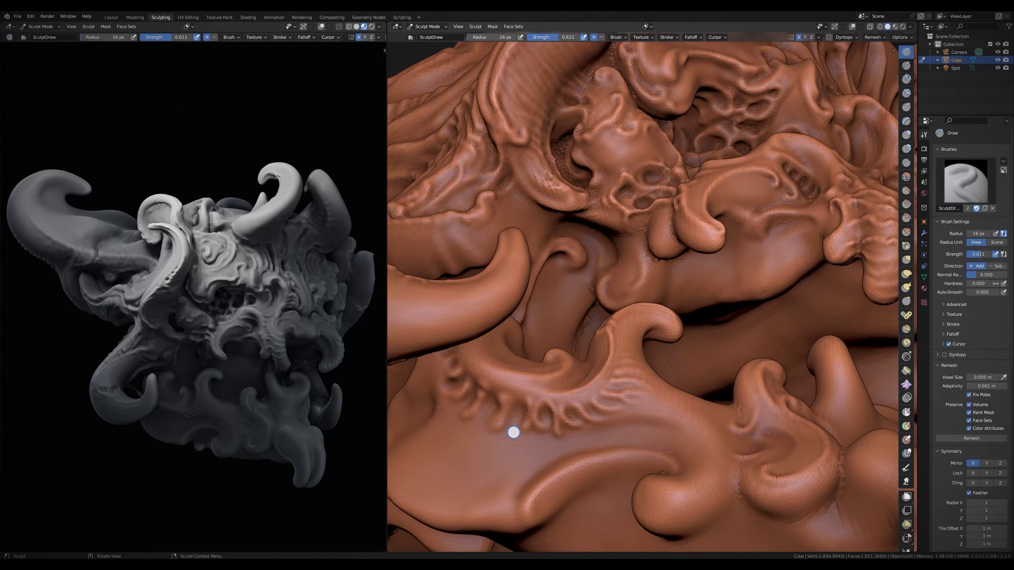
- Orbit to another area of the head and sculpt broader detail with a much larger brush
middle_click_drag(512, 392, 474, 383)
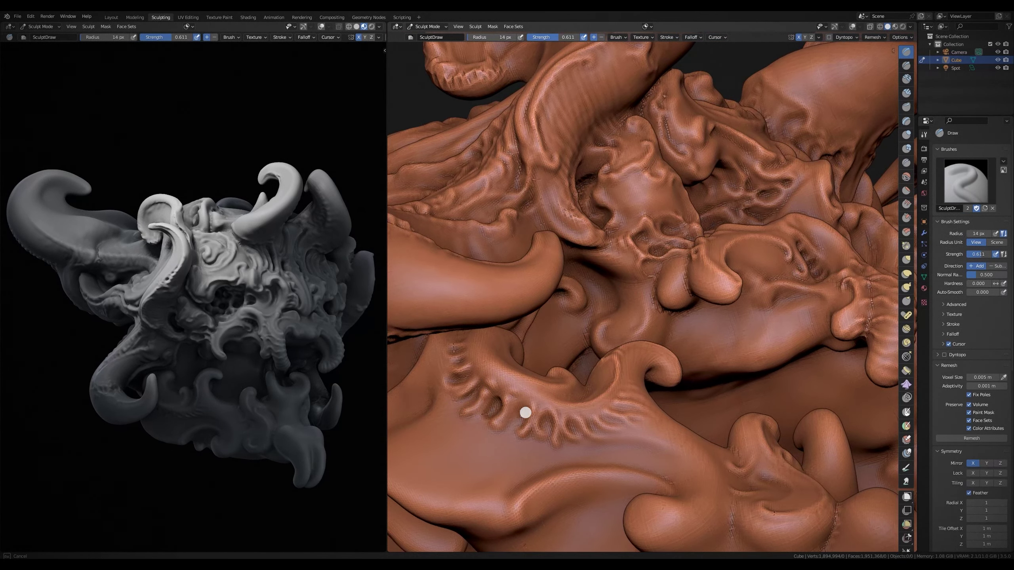
scroll(647, 368, "down", 5)
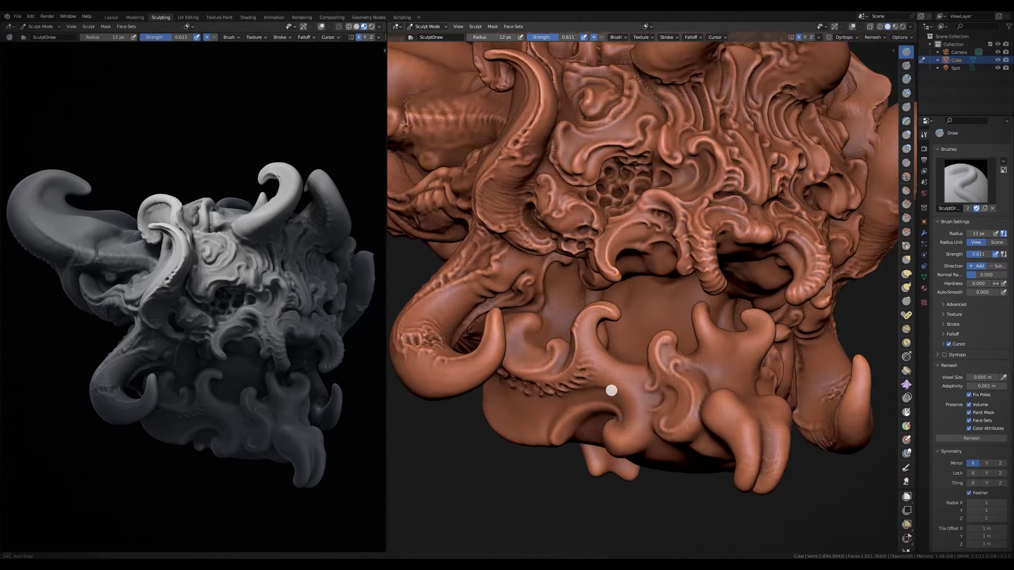
mouse_move(611, 389)
middle_mouse_down()
mouse_move(547, 419)
mouse_move(595, 381)
mouse_move(616, 423)
middle_mouse_up()
scroll(595, 380, "up", 3)
key("bracketright")
key("bracketright")
key("bracketright")
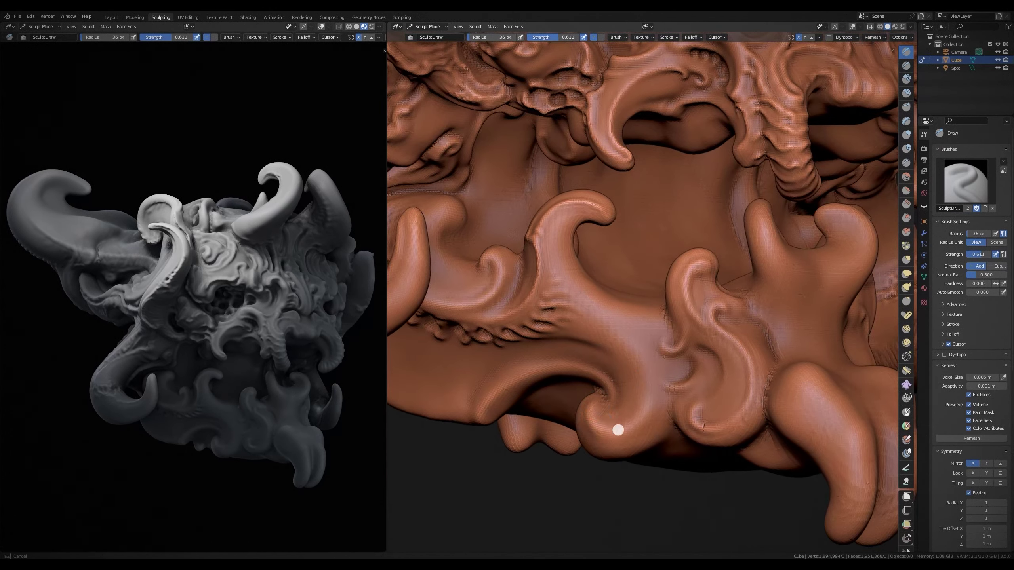
scroll(649, 344, "down", 3)
scroll(574, 263, "up", 3)
key("bracketleft")
key("bracketleft")
- Add fine detail to the lower tendrils with a halved brush from an axis-aligned view
mouse_move(575, 263)
middle_mouse_down()
mouse_move(581, 352)
mouse_move(523, 424)
mouse_move(640, 415)
mouse_move(633, 447)
mouse_move(672, 437)
middle_mouse_up()
key("bracketleft")
key("bracketleft")
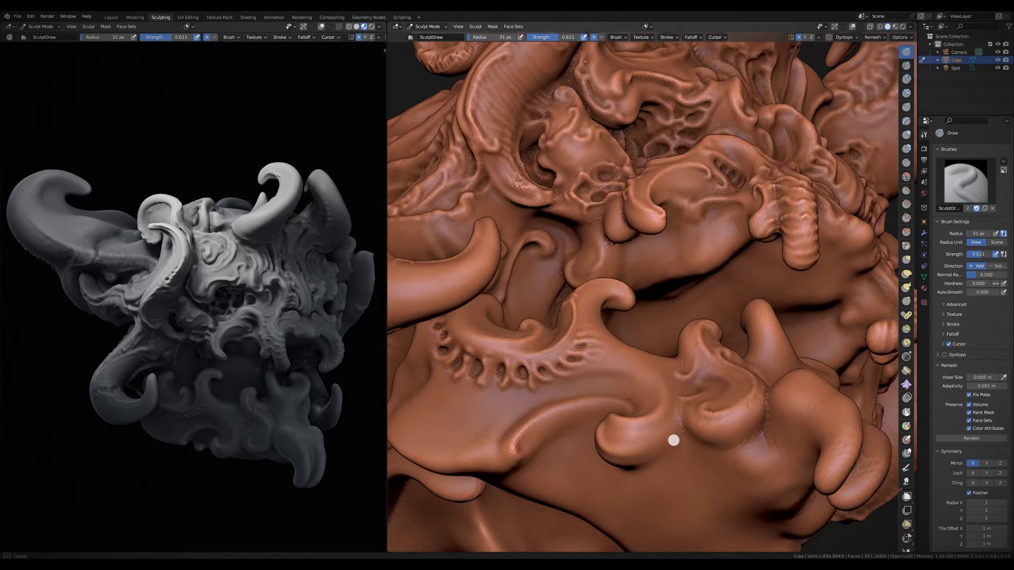
scroll(669, 402, "down", 3)
scroll(699, 322, "up", 4)
key("bracketleft")
key("bracketleft")
key("bracketleft")
mouse_move(699, 323)
middle_mouse_down()
mouse_move(746, 355)
mouse_move(709, 385)
mouse_move(638, 329)
mouse_move(560, 379)
middle_mouse_up()
scroll(708, 372, "down", 3)
scroll(708, 358, "up", 3)
key("bracketright")
key("bracketright")
key("bracketright")
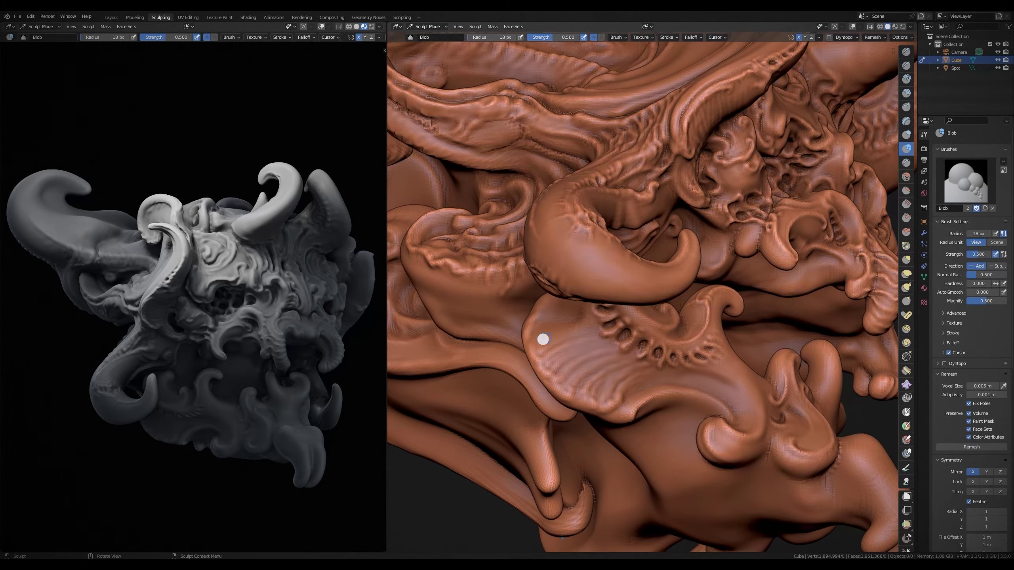
- Build blob detail on the lower jaw beside the tendrils with a small, frequently resized brush
key("bracketleft")
key("bracketleft")
mouse_move(562, 354)
middle_mouse_down()
mouse_move(653, 377)
mouse_move(617, 411)
middle_mouse_up()
key("bracketleft")
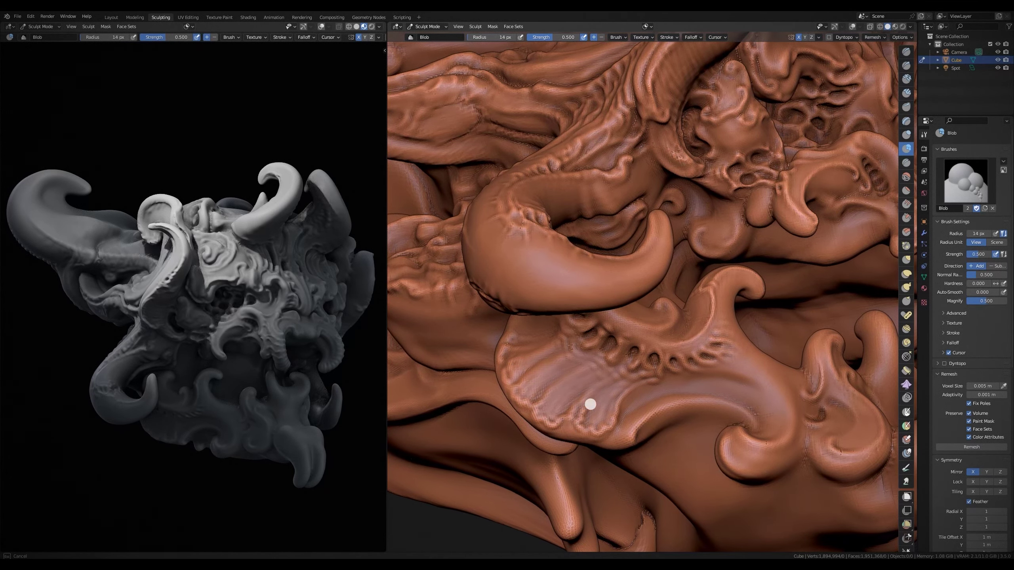
scroll(617, 410, "down", 10)
scroll(663, 369, "up", 10)
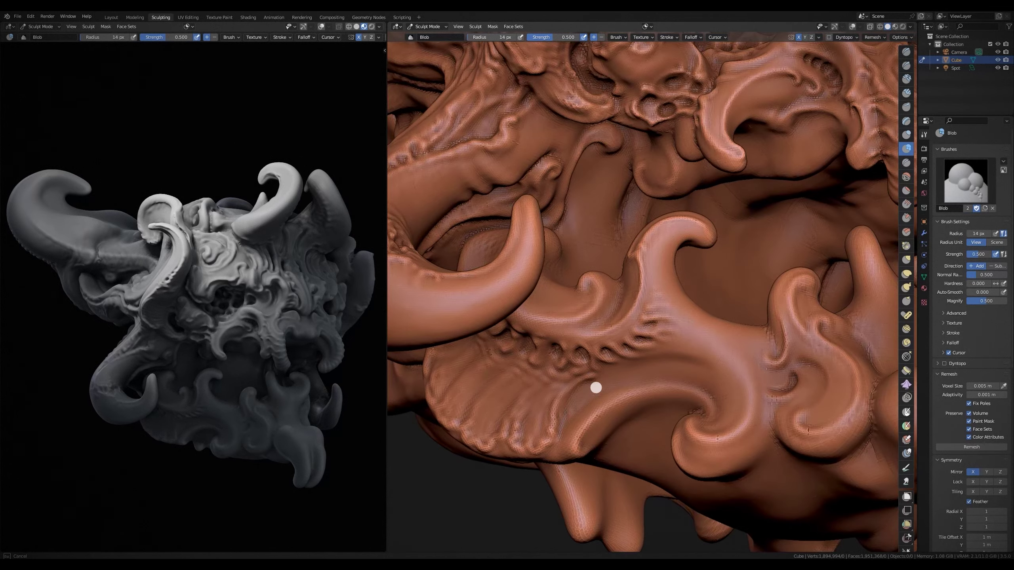
middle_click_drag(595, 389, 597, 377)
mouse_move(685, 345)
middle_mouse_down()
mouse_move(625, 464)
mouse_move(720, 419)
mouse_move(654, 378)
mouse_move(656, 393)
mouse_move(702, 410)
mouse_move(611, 430)
mouse_move(724, 385)
mouse_move(670, 407)
mouse_move(697, 366)
mouse_move(695, 335)
mouse_move(713, 398)
mouse_move(695, 434)
mouse_move(708, 362)
mouse_move(701, 469)
mouse_move(719, 362)
mouse_move(699, 330)
mouse_move(722, 315)
middle_mouse_up()
key("bracketright")
key("bracketright")
key("bracketleft")
key("bracketleft")
key("bracketleft")
scroll(670, 408, "up", 5)
key("bracketright")
key("bracketleft")
key("bracketleft")
key("bracketleft")
key("bracketright")
key("bracketright")
key("bracketright")
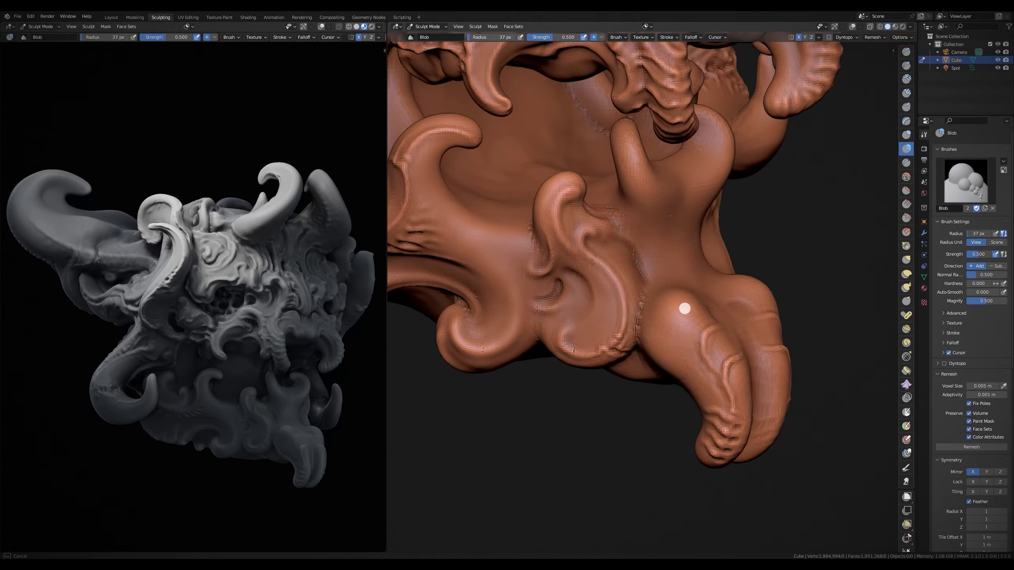
- Swell the chin lobe with rounded blob strokes, then orbit so the horns face upward
mouse_move(723, 354)
middle_mouse_down()
mouse_move(640, 392)
mouse_move(684, 414)
mouse_move(640, 419)
mouse_move(635, 370)
mouse_move(711, 353)
mouse_move(679, 471)
mouse_move(665, 399)
mouse_move(704, 366)
mouse_move(708, 430)
mouse_move(720, 414)
mouse_move(681, 374)
mouse_move(678, 408)
mouse_move(672, 373)
mouse_move(656, 369)
mouse_move(674, 389)
mouse_move(654, 389)
mouse_move(709, 391)
mouse_move(702, 369)
mouse_move(708, 423)
mouse_move(704, 391)
mouse_move(696, 409)
mouse_move(683, 402)
mouse_move(704, 426)
mouse_move(702, 446)
middle_mouse_up()
key("bracketright")
key("bracketright")
key("bracketright")
key("bracketright")
key("bracketleft")
key("bracketleft")
key("bracketright")
key("bracketright")
key("bracketleft")
key("bracketleft")
key("bracketright")
key("bracketright")
key("bracketright")
key("bracketleft")
key("bracketleft")
key("bracketleft")
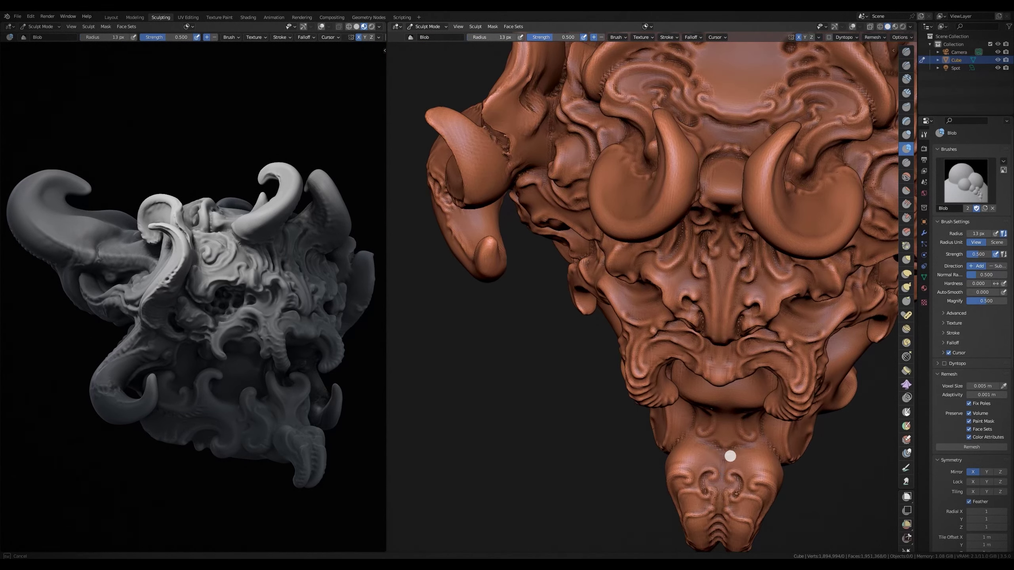
middle_click_drag(719, 442, 720, 432)
key("bracketright")
key("bracketright")
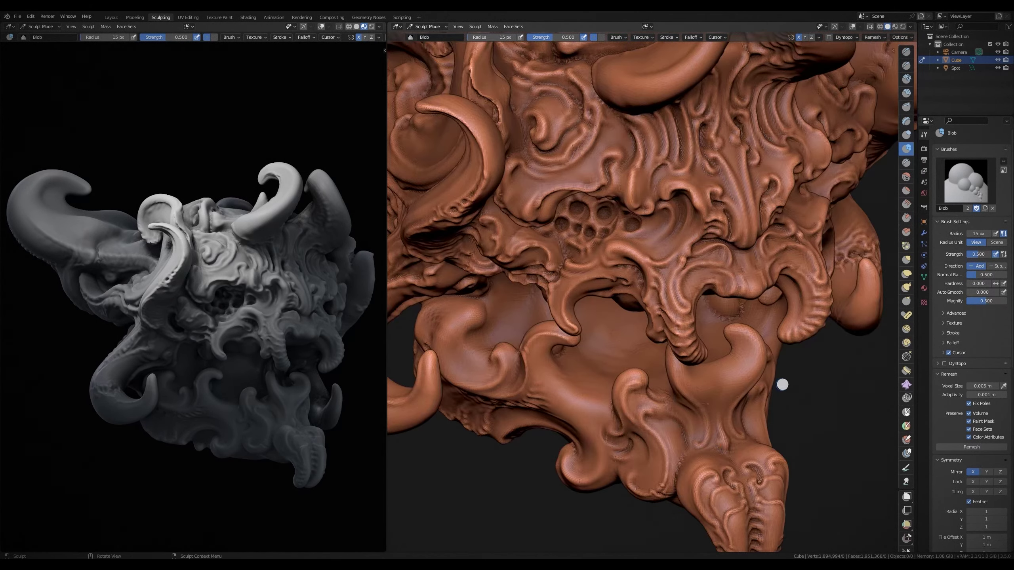
middle_click_drag(782, 385, 733, 417)
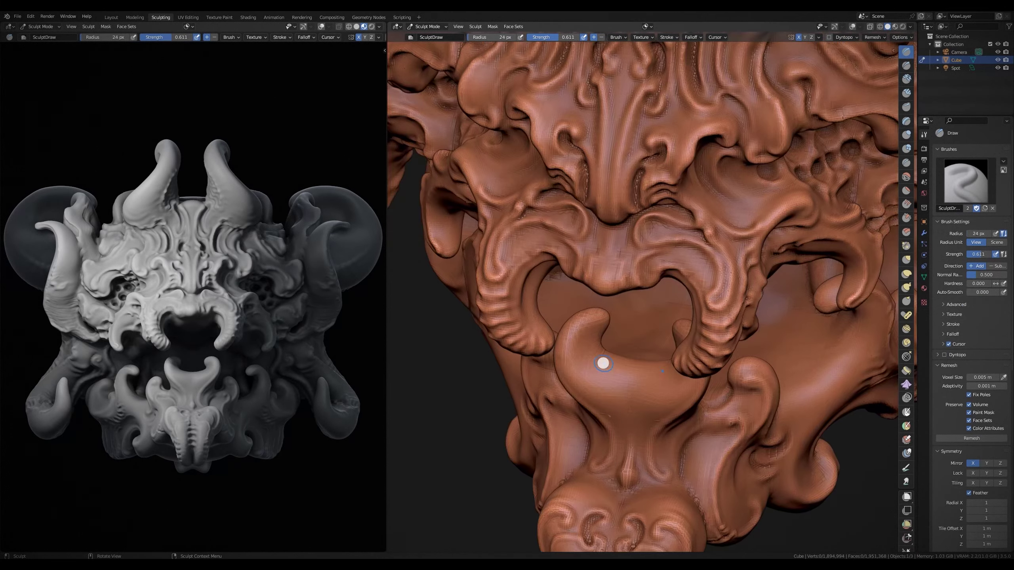
- Sharpen the mouth curls with a smaller draw brush from a straight front view
key("bracketright")
mouse_move(646, 355)
middle_mouse_down()
mouse_move(600, 362)
mouse_move(611, 362)
mouse_move(641, 288)
mouse_move(623, 409)
mouse_move(593, 233)
mouse_move(579, 339)
mouse_move(636, 358)
mouse_move(684, 318)
mouse_move(663, 396)
mouse_move(529, 314)
middle_mouse_up()
key("bracketleft")
scroll(529, 314, "up", 1)
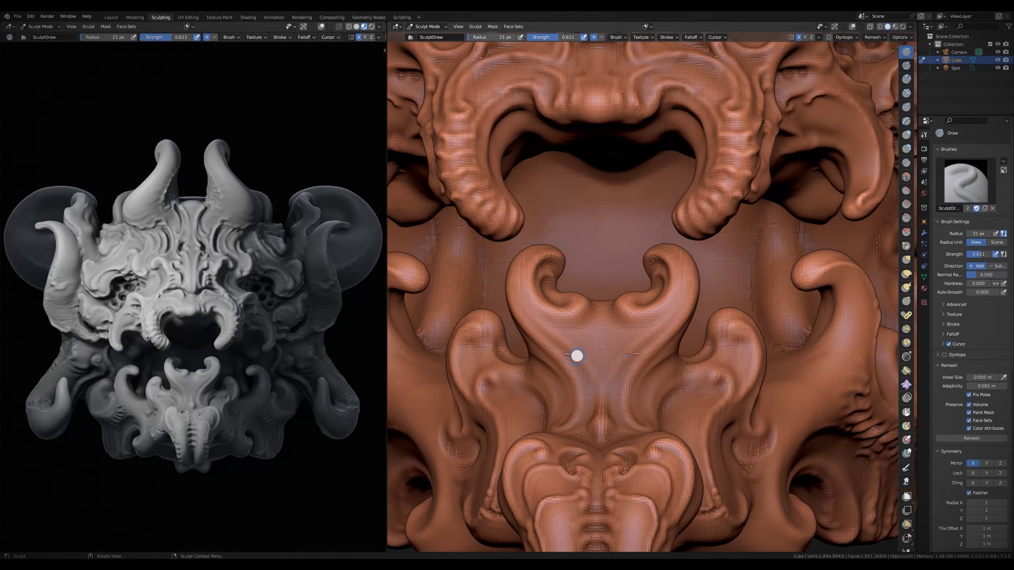
scroll(589, 379, "down", 5)
middle_click_drag(648, 355, 651, 339, "alt")
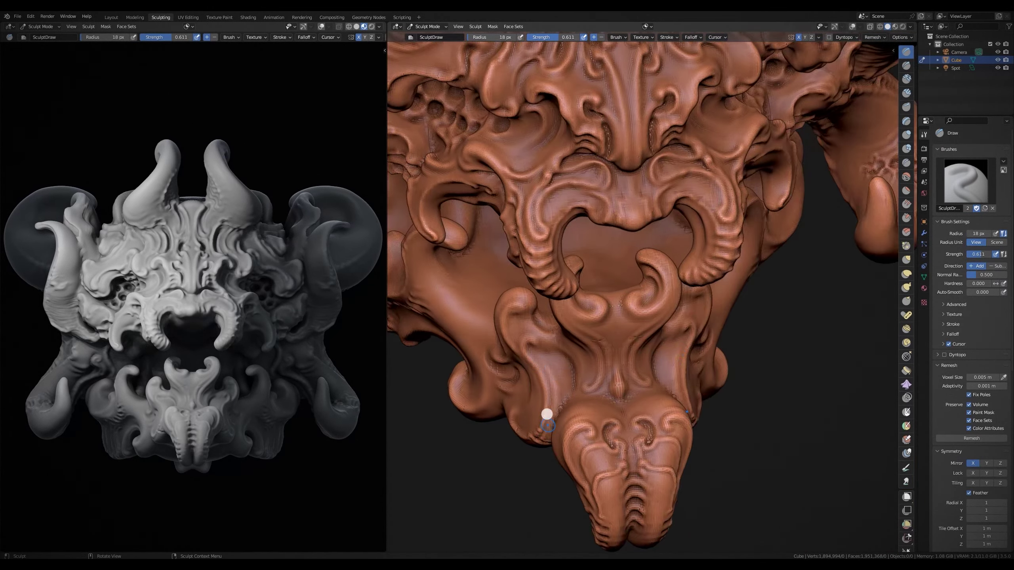
- Reshape the chin curls with larger draw strokes from close frontal angles
key("bracketright")
key("bracketright")
key("bracketright")
scroll(547, 414, "up", 3)
mouse_move(547, 414)
middle_mouse_down()
mouse_move(626, 336)
mouse_move(530, 319)
mouse_move(572, 350)
mouse_move(606, 261)
middle_mouse_up()
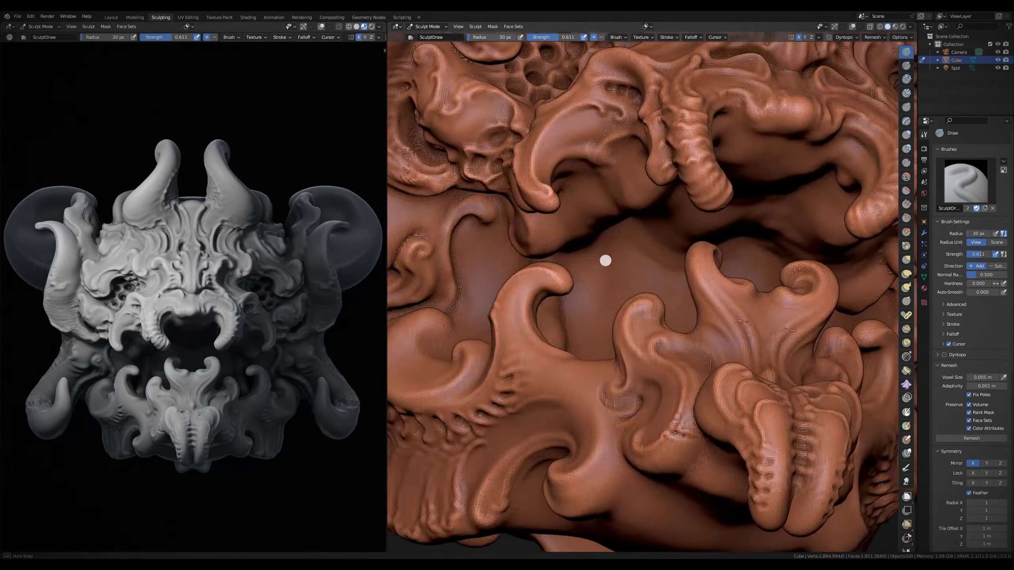
scroll(555, 351, "down", 2)
mouse_move(554, 351)
middle_mouse_down("shift")
mouse_move(581, 353)
mouse_move(551, 300)
middle_mouse_up("shift")
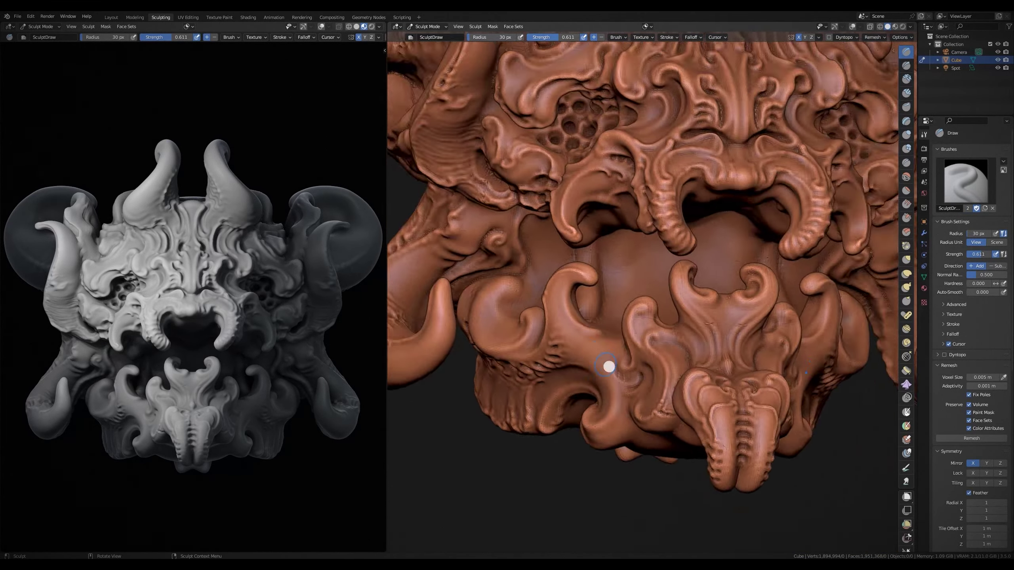
scroll(609, 367, "up", 3)
scroll(491, 240, "down", 3)
mouse_move(491, 240)
middle_mouse_down()
mouse_move(545, 274)
mouse_move(494, 361)
middle_mouse_up()
key("bracketleft")
key("bracketleft")
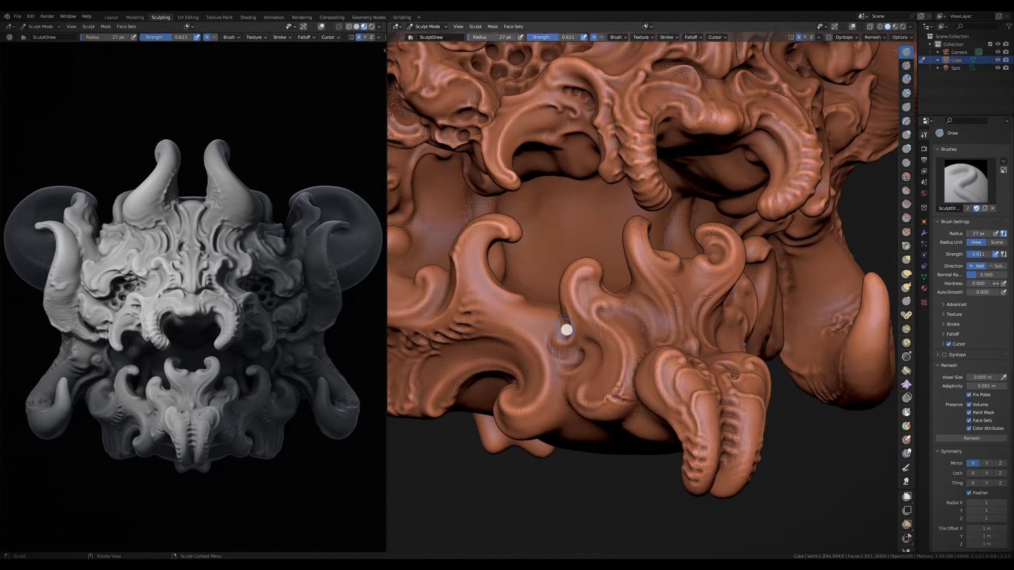
scroll(665, 311, "up", 4)
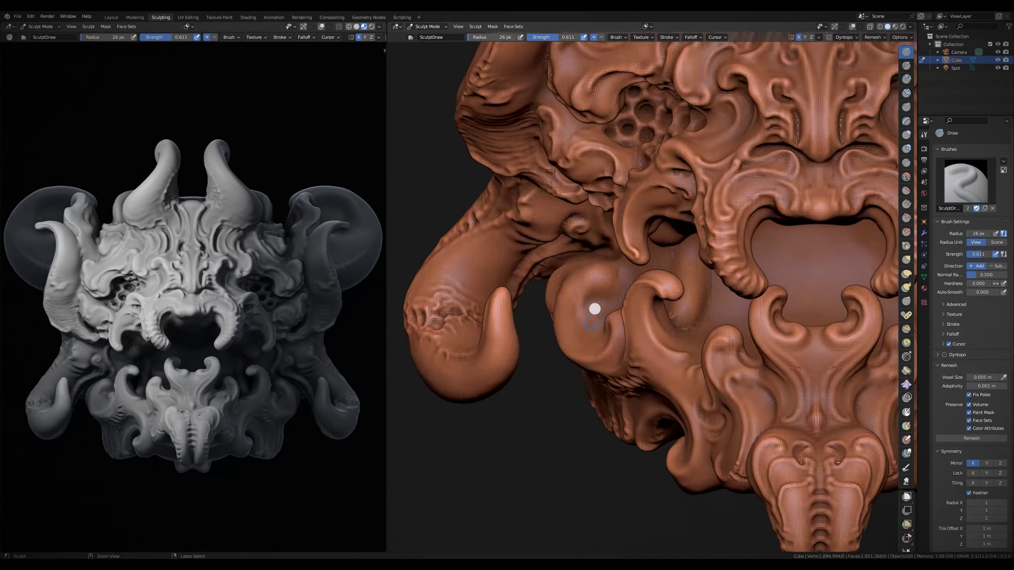
- Switch to the Blob brush at a much larger size over the lower left horn
key("shift+b")
mouse_move(566, 294)
middle_mouse_down()
mouse_move(593, 351)
mouse_move(586, 298)
mouse_move(557, 315)
mouse_move(593, 281)
mouse_move(611, 351)
mouse_move(595, 366)
mouse_move(579, 299)
middle_mouse_up()
scroll(611, 351, "up", 3)
scroll(624, 346, "down", 2)
key("bracketright")
key("bracketright")
key("bracketright")
- Add rounded blob bulges to the mouth tendrils and lower horn
scroll(744, 274, "down", 2)
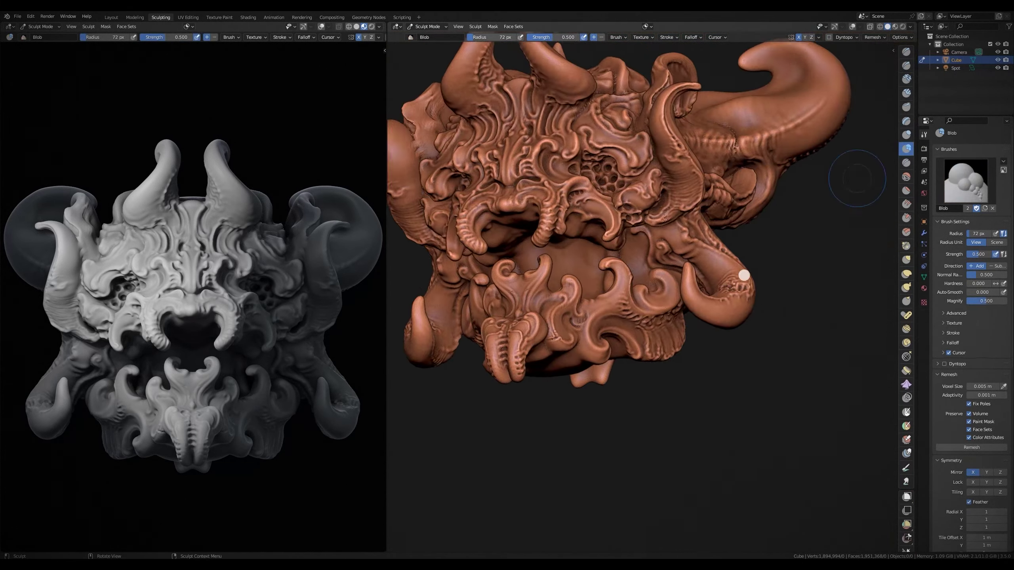
scroll(660, 338, "up", 2)
key("bracketleft")
middle_click_drag(660, 338, 644, 380)
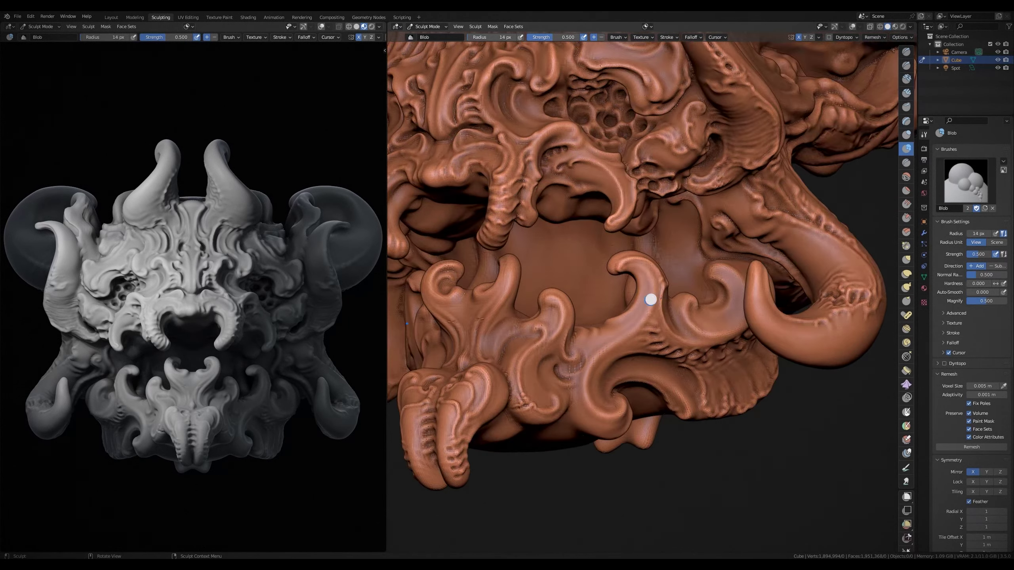
key("bracketleft")
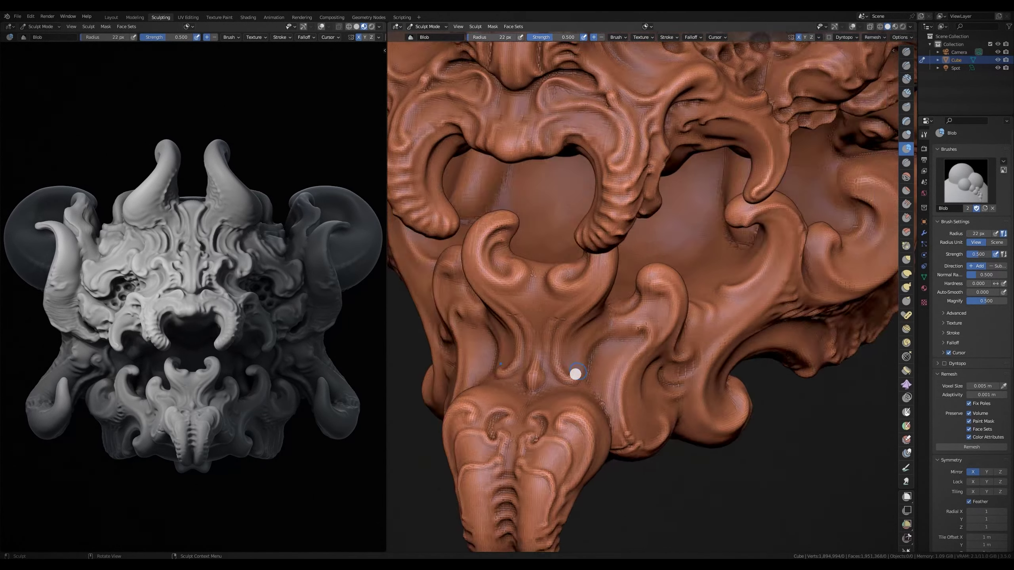
mouse_move(575, 370)
middle_mouse_down()
mouse_move(609, 324)
mouse_move(672, 331)
mouse_move(572, 355)
mouse_move(601, 318)
mouse_move(630, 324)
middle_mouse_up()
key("bracketright")
key("bracketright")
key("bracketright")
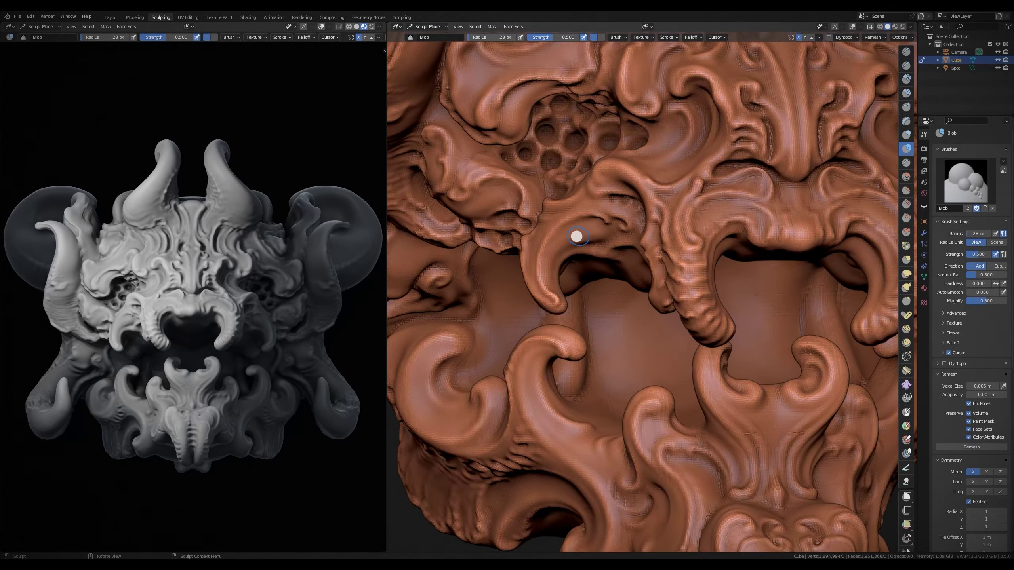
- Orbit both viewports around to show the head's underside
mouse_move(547, 263)
middle_mouse_down()
mouse_move(593, 226)
mouse_move(738, 229)
mouse_move(729, 232)
mouse_move(756, 261)
mouse_move(550, 331)
mouse_move(547, 280)
mouse_move(482, 288)
mouse_move(523, 287)
mouse_move(599, 251)
middle_mouse_up()
scroll(734, 234, "down", 5)
scroll(520, 329, "up", 5)
mouse_move(672, 225)
middle_mouse_down()
mouse_move(643, 184)
mouse_move(650, 203)
mouse_move(675, 176)
mouse_move(670, 199)
mouse_move(707, 213)
middle_mouse_up()
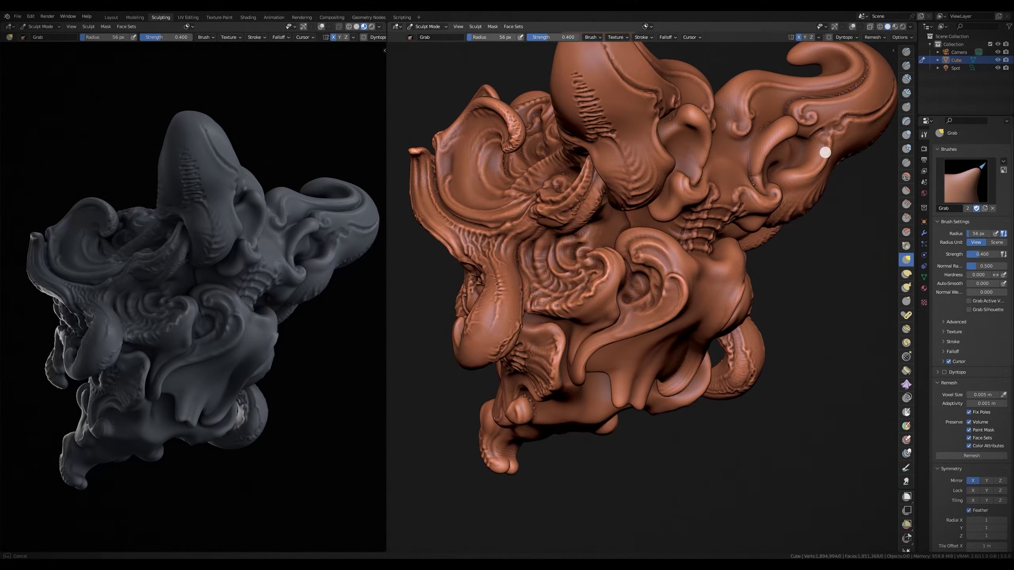
- Close in on the underside spiral form and build it up with blob strokes
middle_click_drag(824, 152, 701, 191)
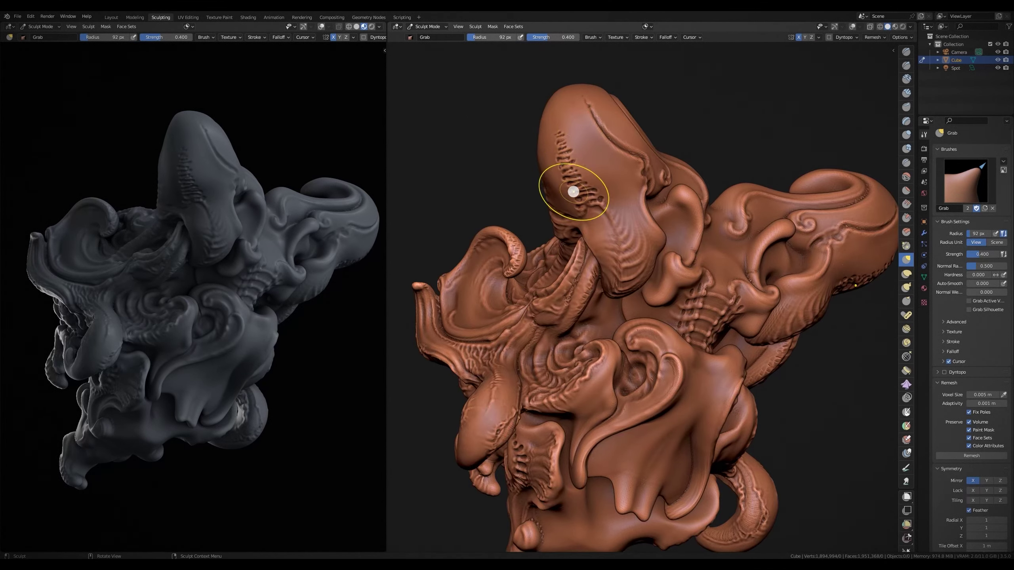
middle_click_drag(601, 241, 594, 319, "ctrl")
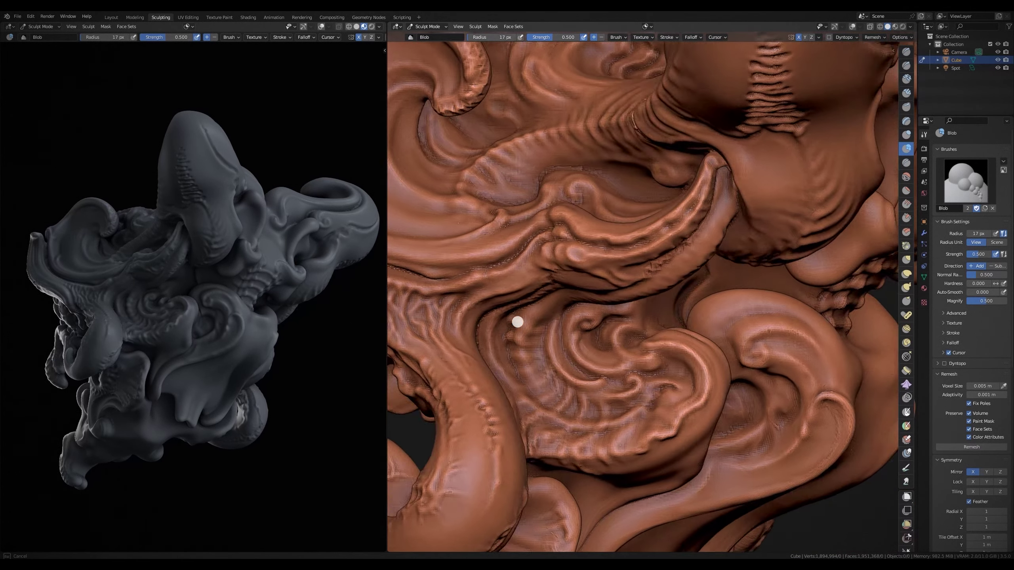
mouse_move(594, 320)
middle_mouse_down("ctrl")
mouse_move(535, 366)
mouse_move(524, 400)
middle_mouse_up("ctrl")
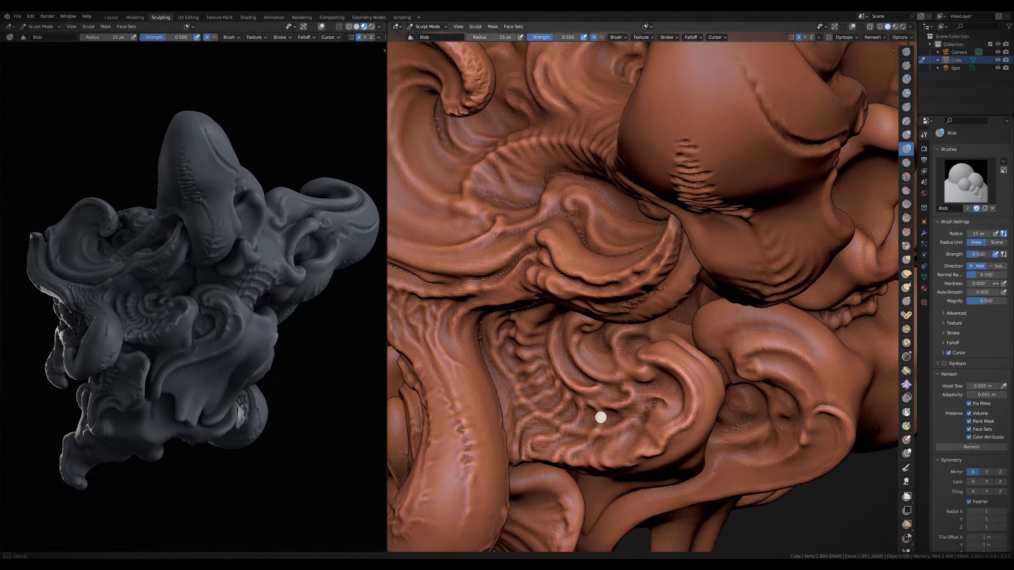
mouse_move(603, 456)
middle_mouse_down()
mouse_move(596, 404)
mouse_move(641, 373)
mouse_move(566, 322)
mouse_move(596, 322)
mouse_move(629, 292)
mouse_move(667, 338)
mouse_move(659, 348)
mouse_move(640, 344)
mouse_move(704, 301)
mouse_move(712, 319)
mouse_move(738, 296)
mouse_move(680, 273)
mouse_move(575, 290)
mouse_move(613, 267)
mouse_move(550, 310)
mouse_move(574, 325)
middle_mouse_up()
- Briefly use Grab, then return to Blob for denser underside ridges
key("g")
key("shift+space")
mouse_move(610, 271)
middle_mouse_down()
mouse_move(641, 325)
mouse_move(631, 364)
middle_mouse_up()
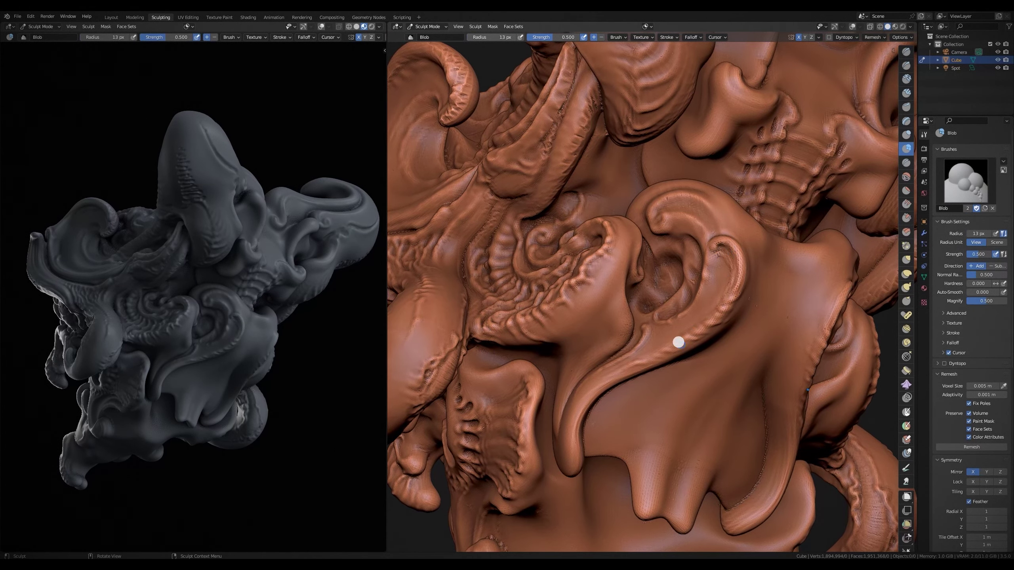
mouse_move(592, 399)
middle_mouse_down()
mouse_move(550, 464)
mouse_move(571, 462)
mouse_move(679, 355)
mouse_move(656, 310)
mouse_move(695, 294)
middle_mouse_up()
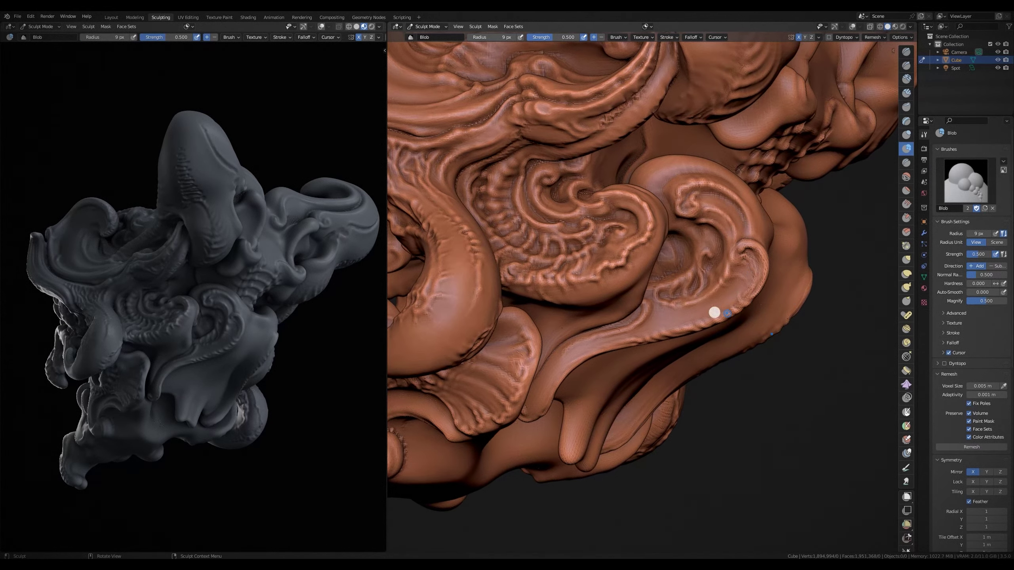
mouse_move(759, 241)
middle_mouse_down()
mouse_move(509, 297)
mouse_move(611, 324)
mouse_move(527, 324)
mouse_move(553, 300)
mouse_move(552, 309)
mouse_move(611, 279)
mouse_move(599, 267)
mouse_move(607, 285)
mouse_move(626, 174)
mouse_move(594, 294)
mouse_move(622, 216)
mouse_move(573, 231)
mouse_move(586, 255)
mouse_move(525, 324)
mouse_move(498, 329)
mouse_move(561, 335)
mouse_move(523, 256)
mouse_move(527, 294)
mouse_move(577, 264)
mouse_move(792, 355)
mouse_move(636, 313)
mouse_move(593, 328)
mouse_move(645, 294)
mouse_move(620, 301)
mouse_move(642, 312)
mouse_move(649, 333)
mouse_move(603, 344)
mouse_move(624, 301)
mouse_move(676, 288)
mouse_move(662, 286)
mouse_move(709, 256)
middle_mouse_up()
- Push the back of the head with a large Grab brush, then a small Blob brush
scroll(708, 255, "down", 8)
key("g")
mouse_move(614, 443)
middle_mouse_down()
mouse_move(656, 415)
mouse_move(599, 426)
mouse_move(527, 407)
mouse_move(636, 328)
mouse_move(613, 358)
mouse_move(682, 242)
mouse_move(652, 301)
middle_mouse_up()
key("f")
key("b")
key("f")
key("f")
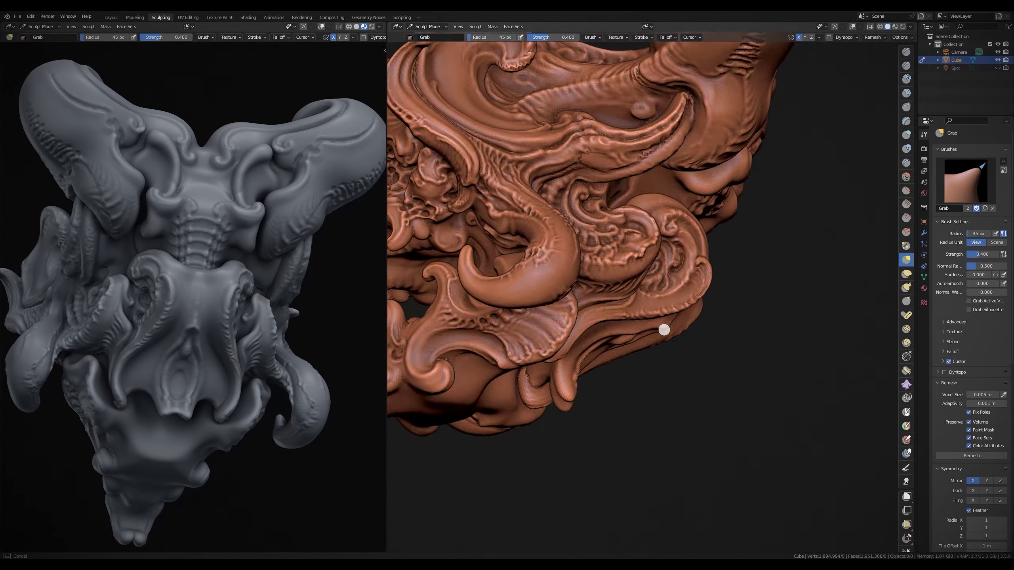
- Switch to SculptDraw and refine ridges along the central spine-like form
mouse_move(663, 330)
middle_mouse_down()
mouse_move(615, 295)
mouse_move(654, 344)
middle_mouse_up()
key("x")
scroll(654, 388, "up", 3)
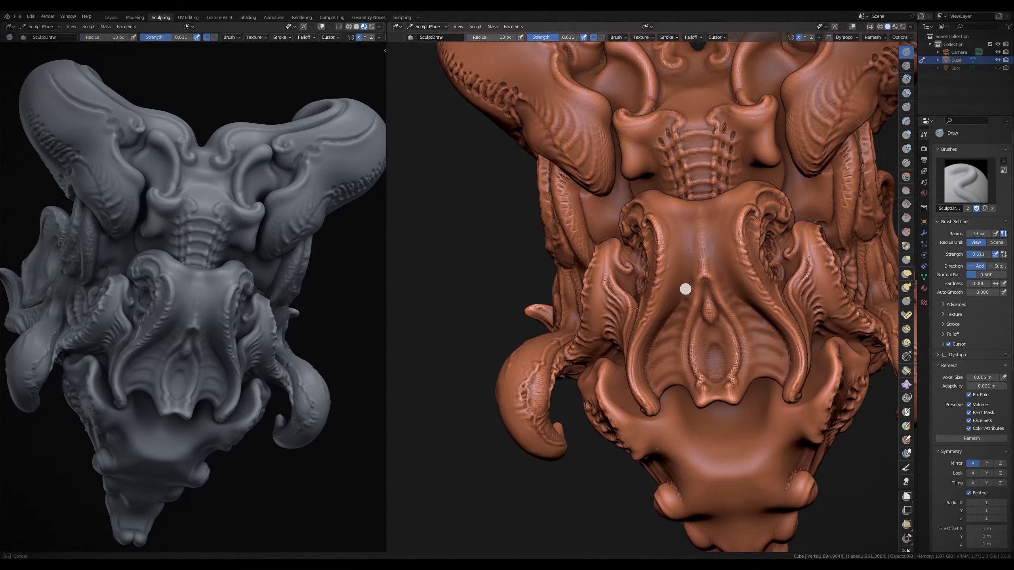
key("bracketleft")
mouse_move(686, 288)
middle_mouse_down()
mouse_move(675, 311)
mouse_move(701, 324)
mouse_move(636, 315)
middle_mouse_up()
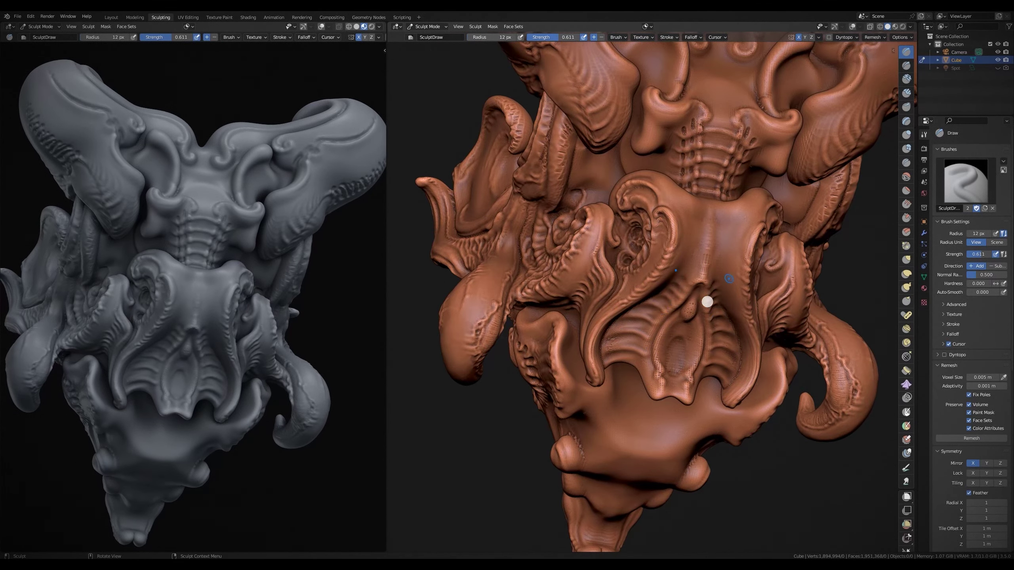
key("bracketright")
key("bracketright")
key("bracketright")
scroll(707, 302, "down", 5)
middle_click_drag(707, 302, 649, 364, "alt")
key("bracketright")
scroll(550, 362, "up", 4)
mouse_move(550, 362)
middle_mouse_down("shift")
mouse_move(543, 423)
mouse_move(503, 339)
mouse_move(563, 346)
mouse_move(577, 301)
mouse_move(514, 283)
mouse_move(551, 340)
mouse_move(611, 305)
middle_mouse_up("shift")
key("bracketright")
key("bracketright")
key("bracketright")
- Sharpen the curls around the spine with draw strokes at varying brush sizes
key("bracketleft")
key("bracketleft")
key("bracketleft")
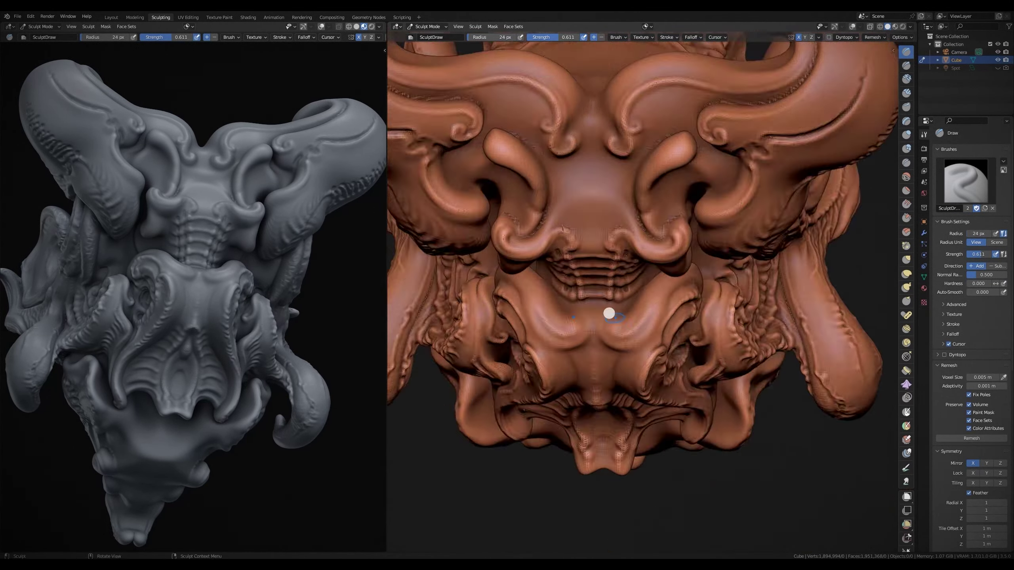
scroll(593, 324, "up", 1)
scroll(609, 317, "up", 3)
key("bracketright")
key("bracketright")
key("bracketright")
scroll(550, 261, "down", 3)
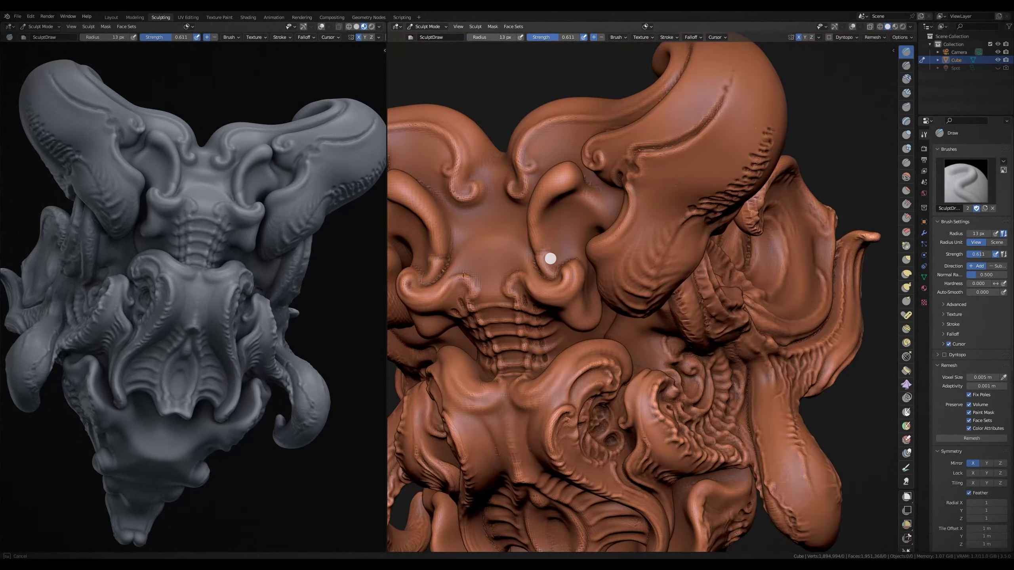
scroll(550, 226, "down", 2)
scroll(656, 179, "down", 1)
scroll(655, 278, "up", 1)
scroll(518, 268, "down", 2)
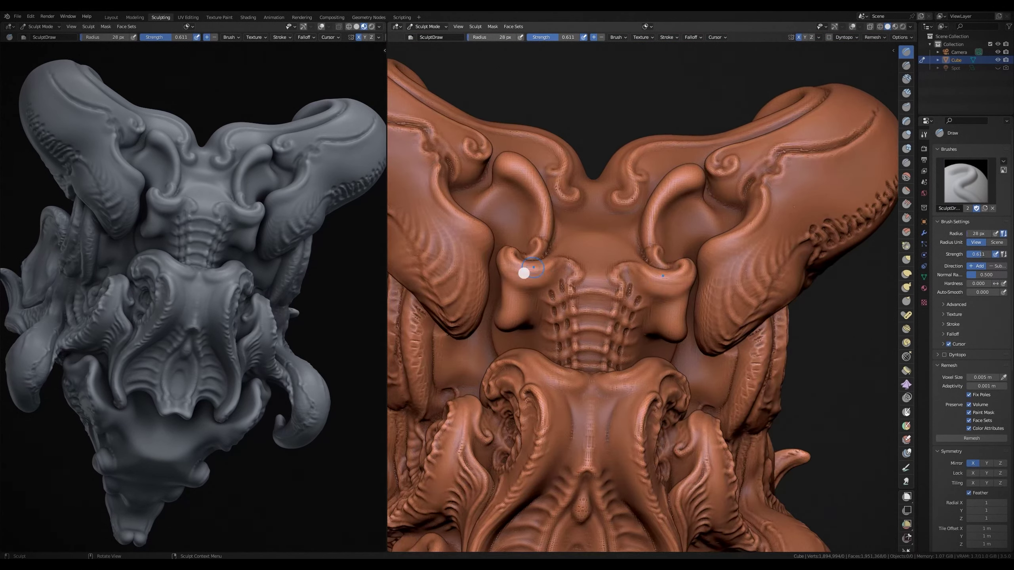
mouse_move(518, 267)
middle_mouse_down()
mouse_move(558, 258)
mouse_move(497, 262)
middle_mouse_up()
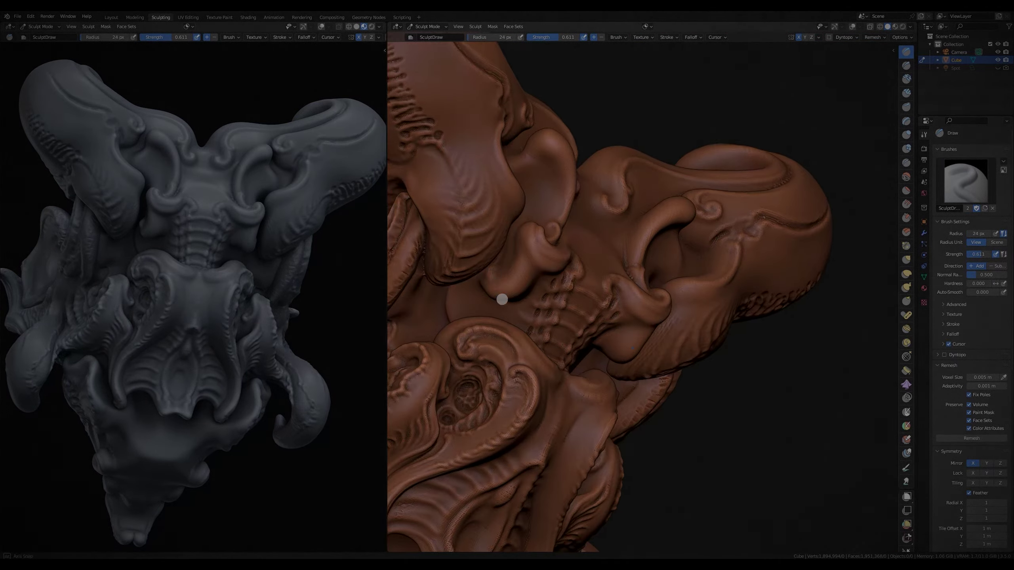
mouse_move(502, 299)
middle_mouse_down("alt")
mouse_move(525, 236)
mouse_move(526, 271)
middle_mouse_up("alt")
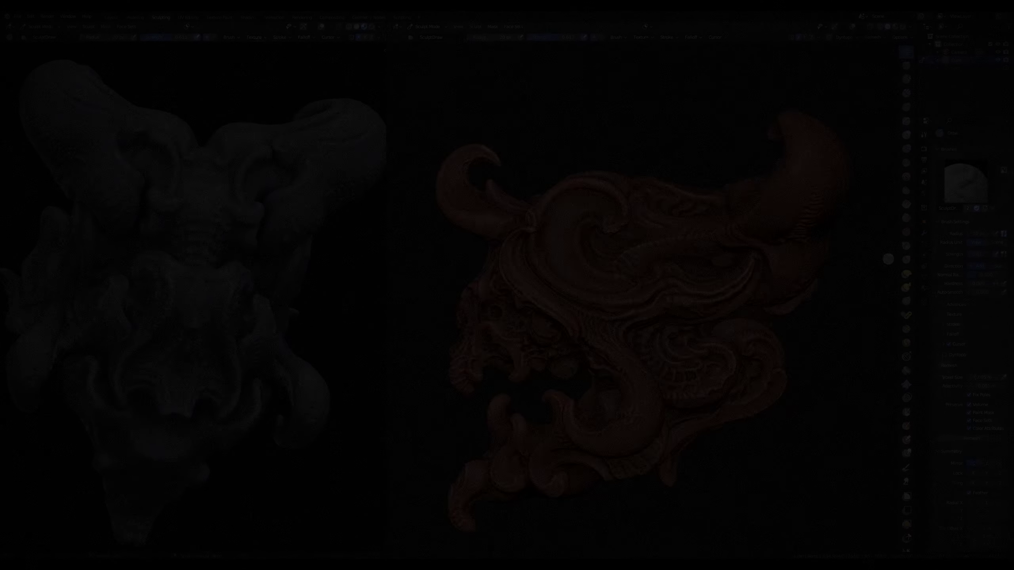